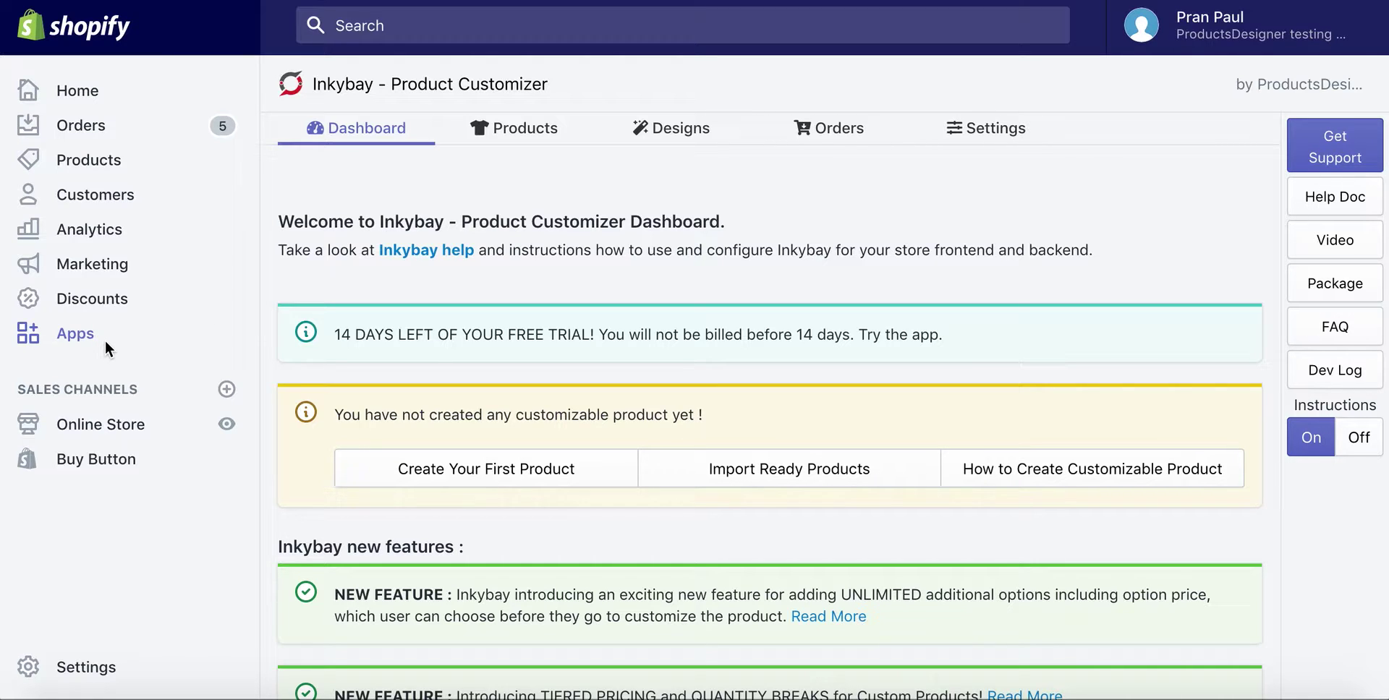
Open the Create Custom Product page and look through the list of all store products
{"action": "scroll", "coordinate": [605, 196], "scroll_direction": "down", "scroll_amount": 20}
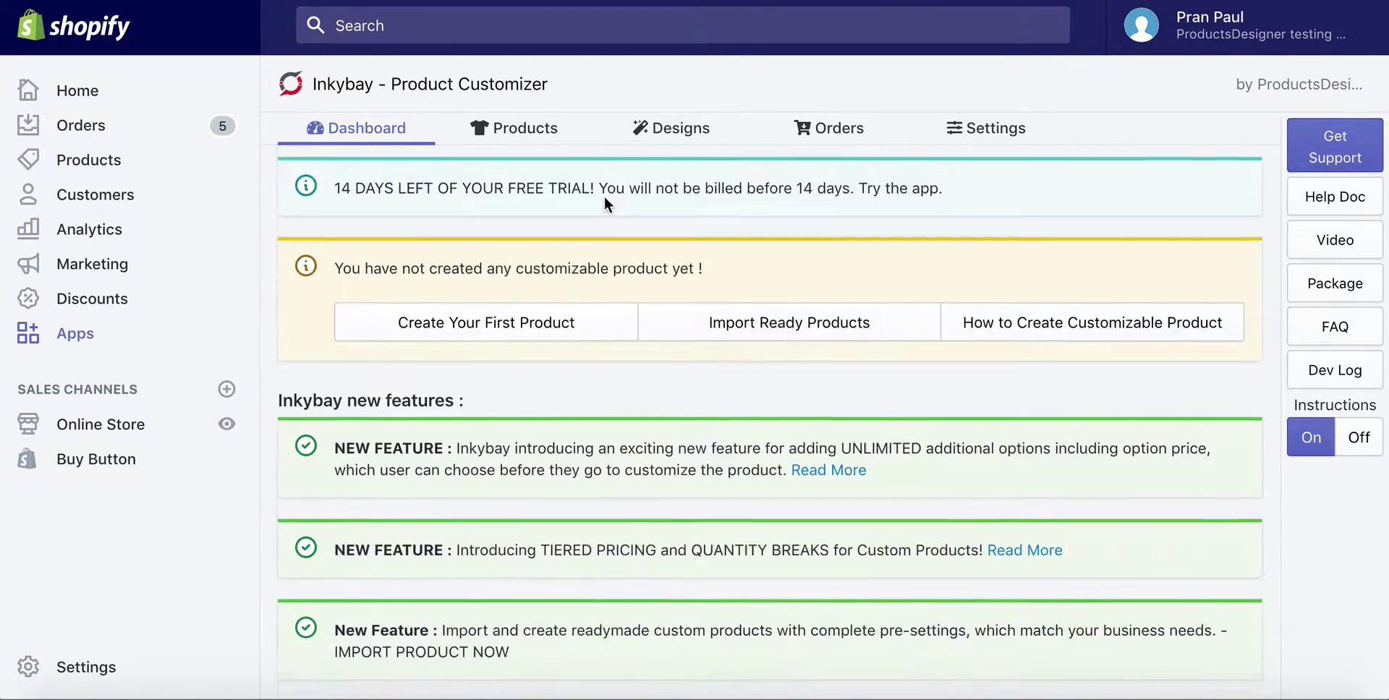
{"action": "scroll", "coordinate": [605, 197], "scroll_direction": "up", "scroll_amount": 20}
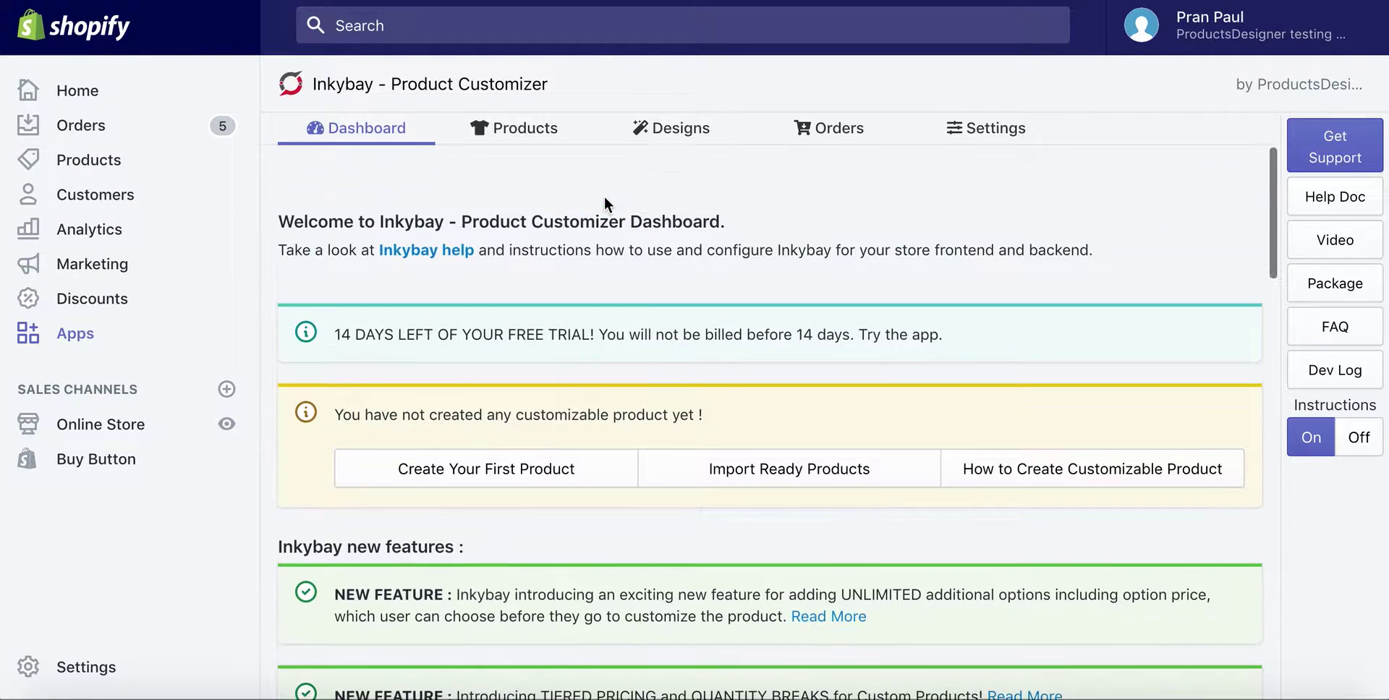
{"action": "mouse_move", "coordinate": [535, 134]}
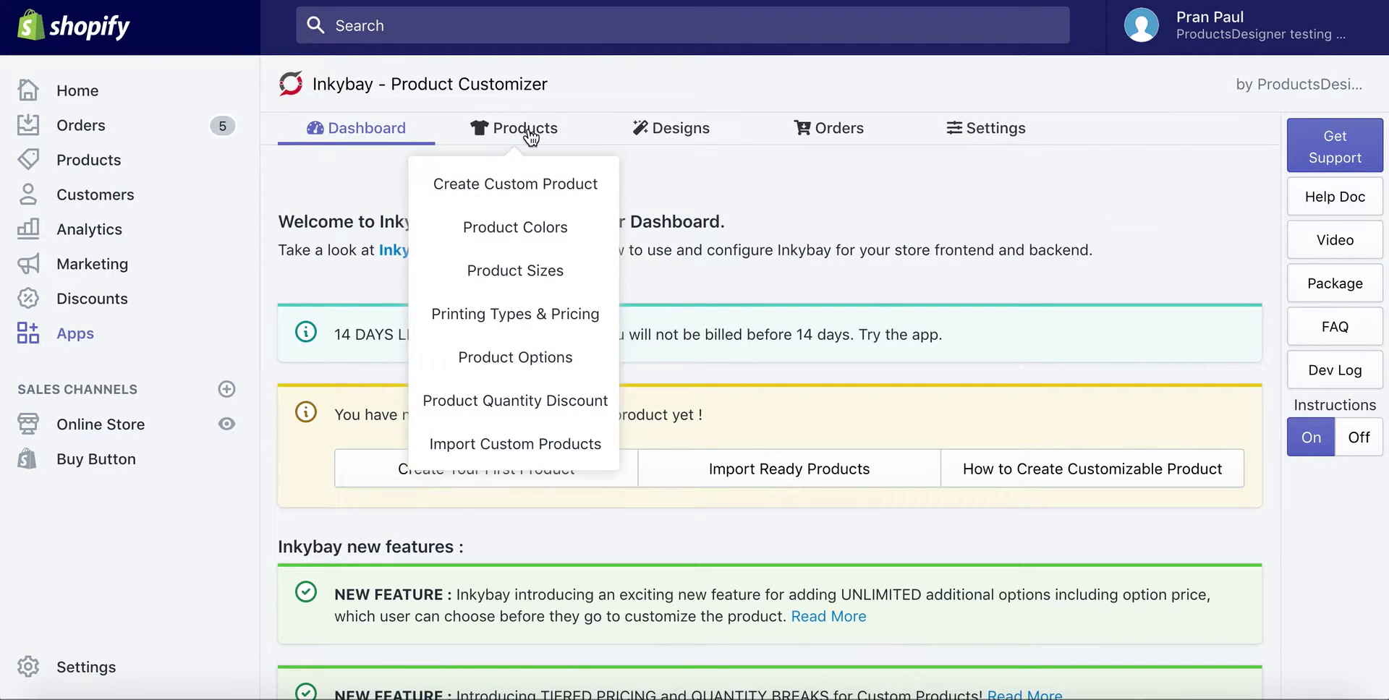
{"action": "left_click", "coordinate": [516, 189]}
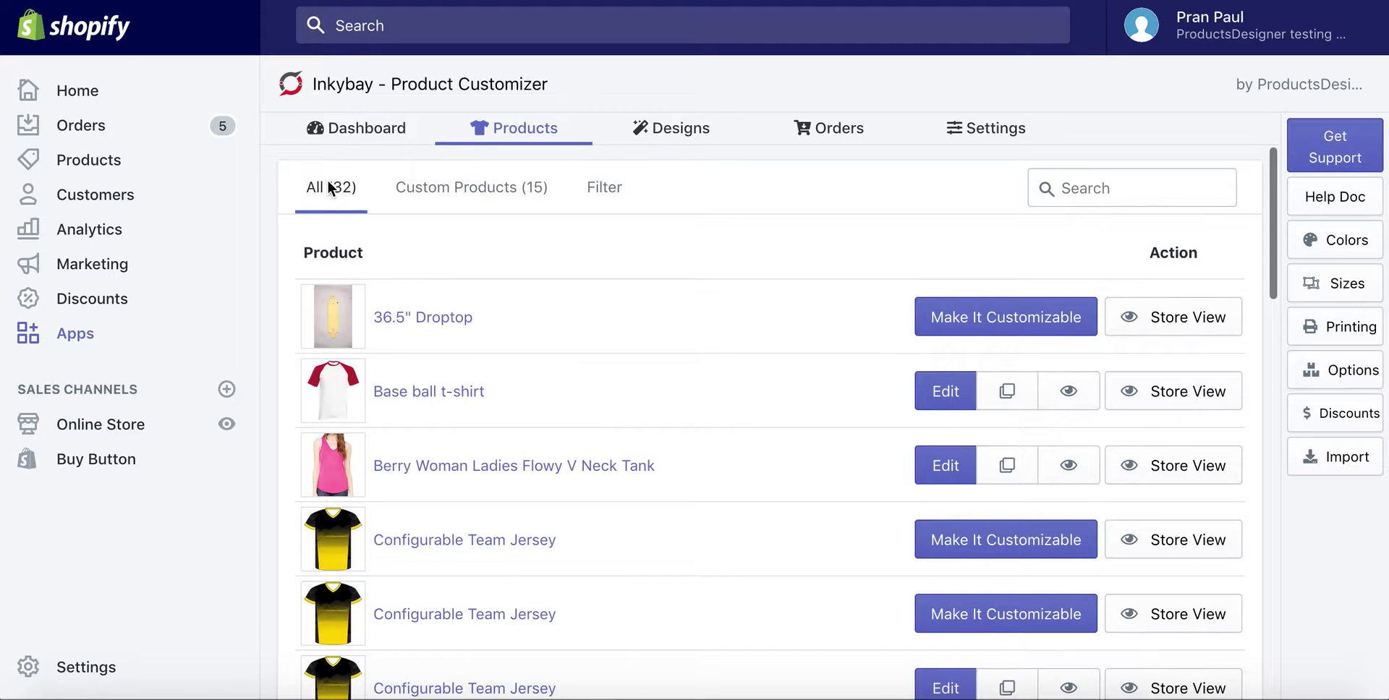
{"action": "scroll", "coordinate": [634, 318], "scroll_direction": "down", "scroll_amount": 4}
{"action": "scroll", "coordinate": [633, 318], "scroll_direction": "down", "scroll_amount": 10}
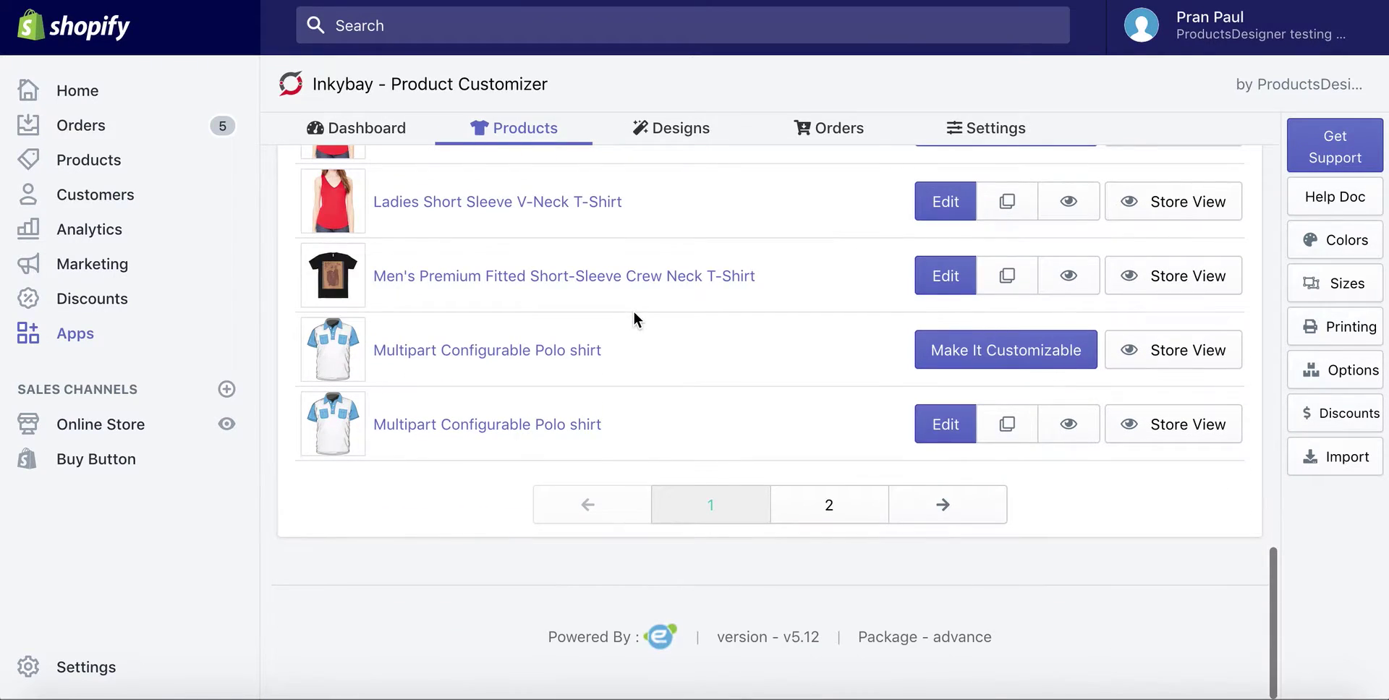
{"action": "scroll", "coordinate": [633, 319], "scroll_direction": "up", "scroll_amount": 4}
{"action": "scroll", "coordinate": [634, 319], "scroll_direction": "down", "scroll_amount": 5}
{"action": "scroll", "coordinate": [801, 470], "scroll_direction": "up", "scroll_amount": 10}
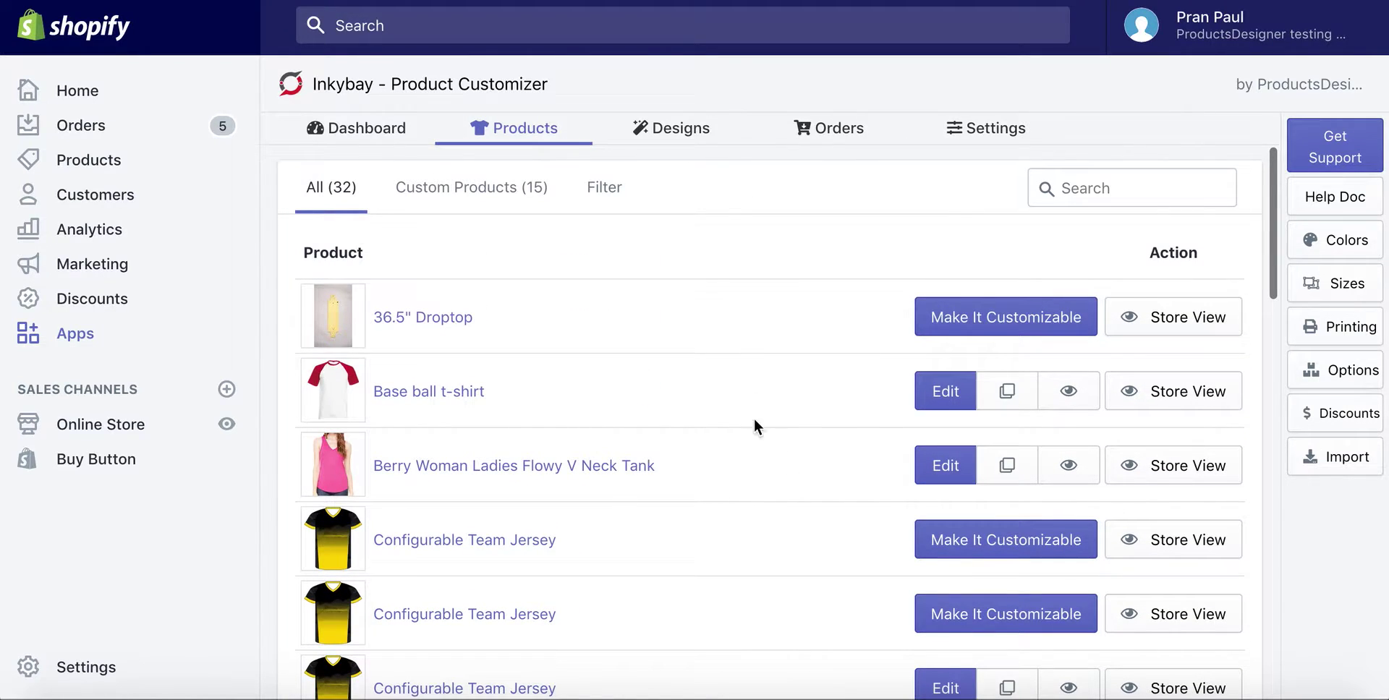
Filter the product list by Search using the term "T-shirt"
{"action": "left_click", "coordinate": [596, 197]}
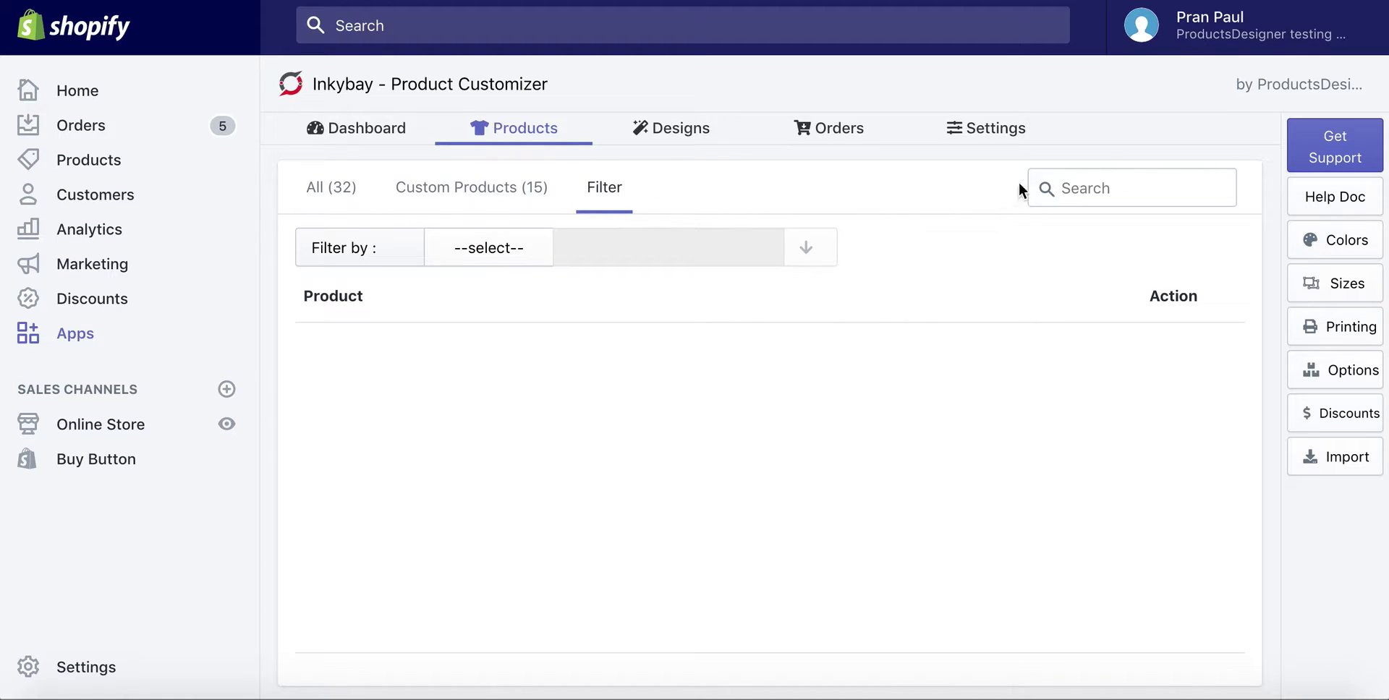
{"action": "left_click", "coordinate": [506, 260]}
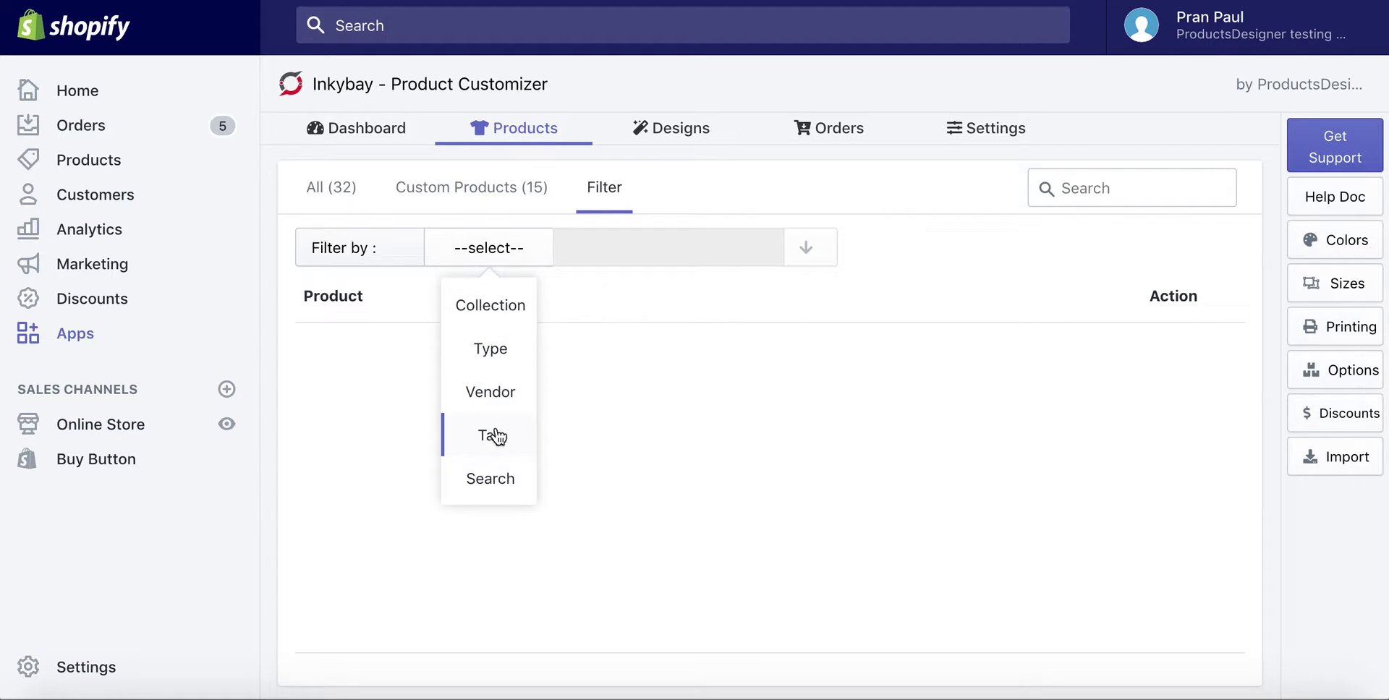
{"action": "left_click", "coordinate": [498, 476]}
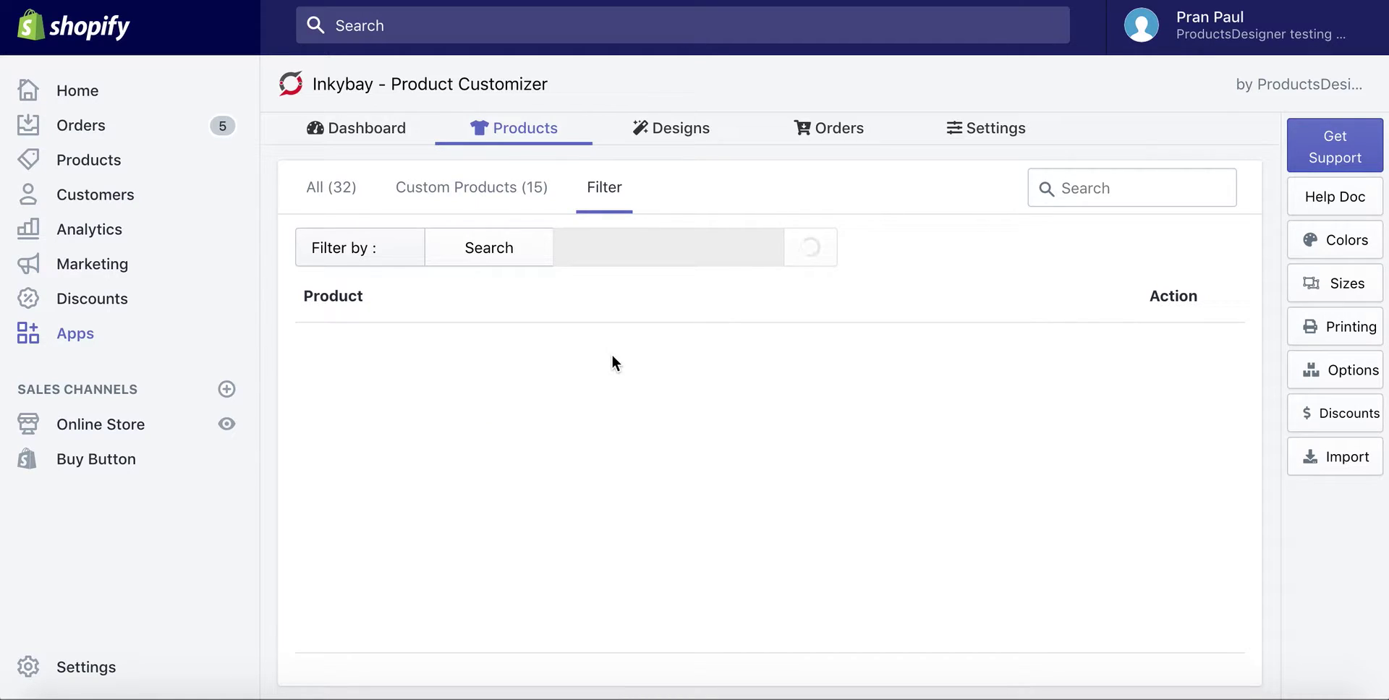
{"action": "left_click", "coordinate": [665, 243]}
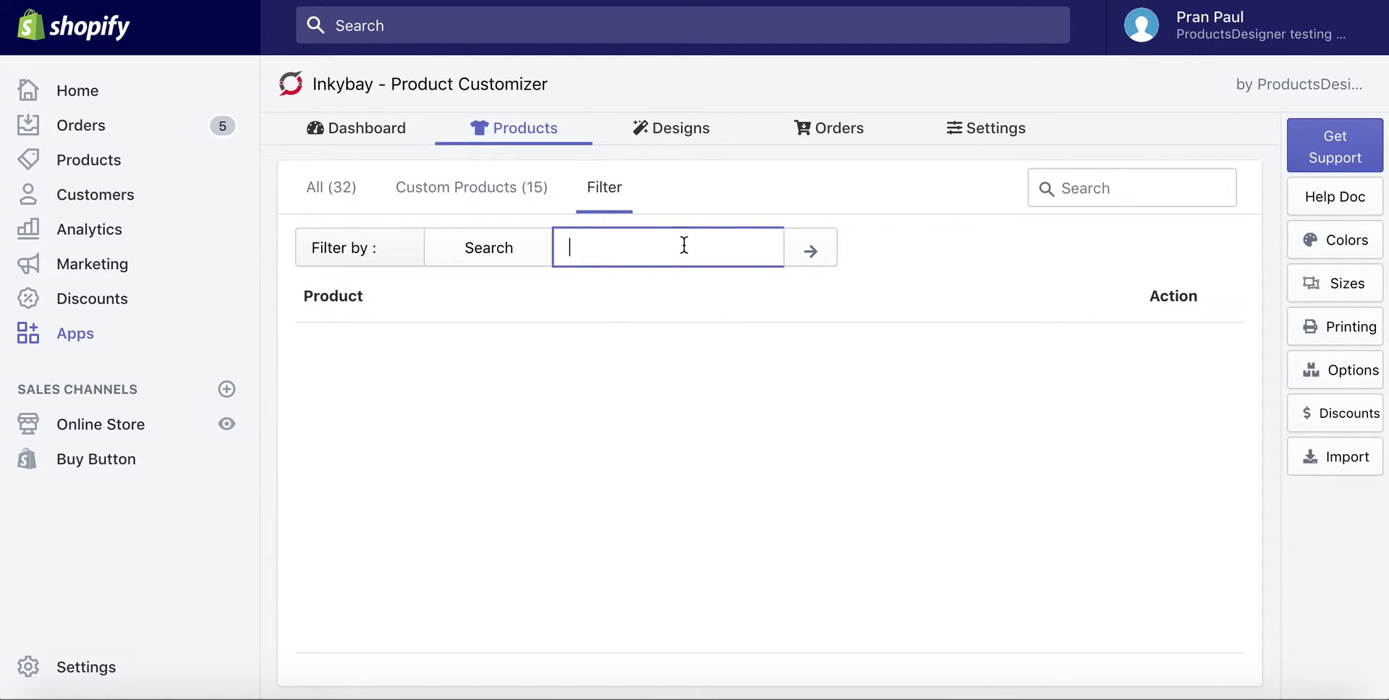
{"action": "type", "text": "T-shirt"}
{"action": "key", "text": "Return"}
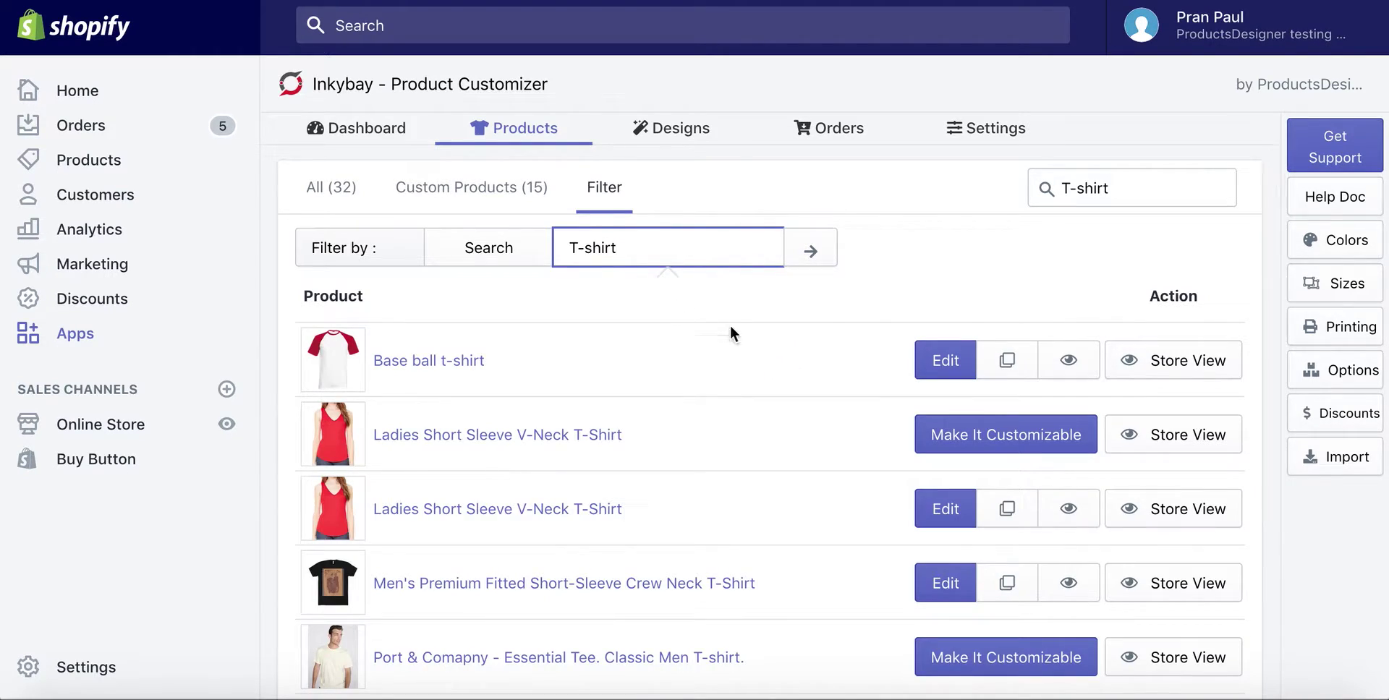
Make the "Port & Comapny - Essential Tee. Classic Men T-shirt." product customizable and look over its setup page
{"action": "scroll", "coordinate": [771, 362], "scroll_direction": "down", "scroll_amount": 5}
{"action": "scroll", "coordinate": [772, 362], "scroll_direction": "up", "scroll_amount": 5}
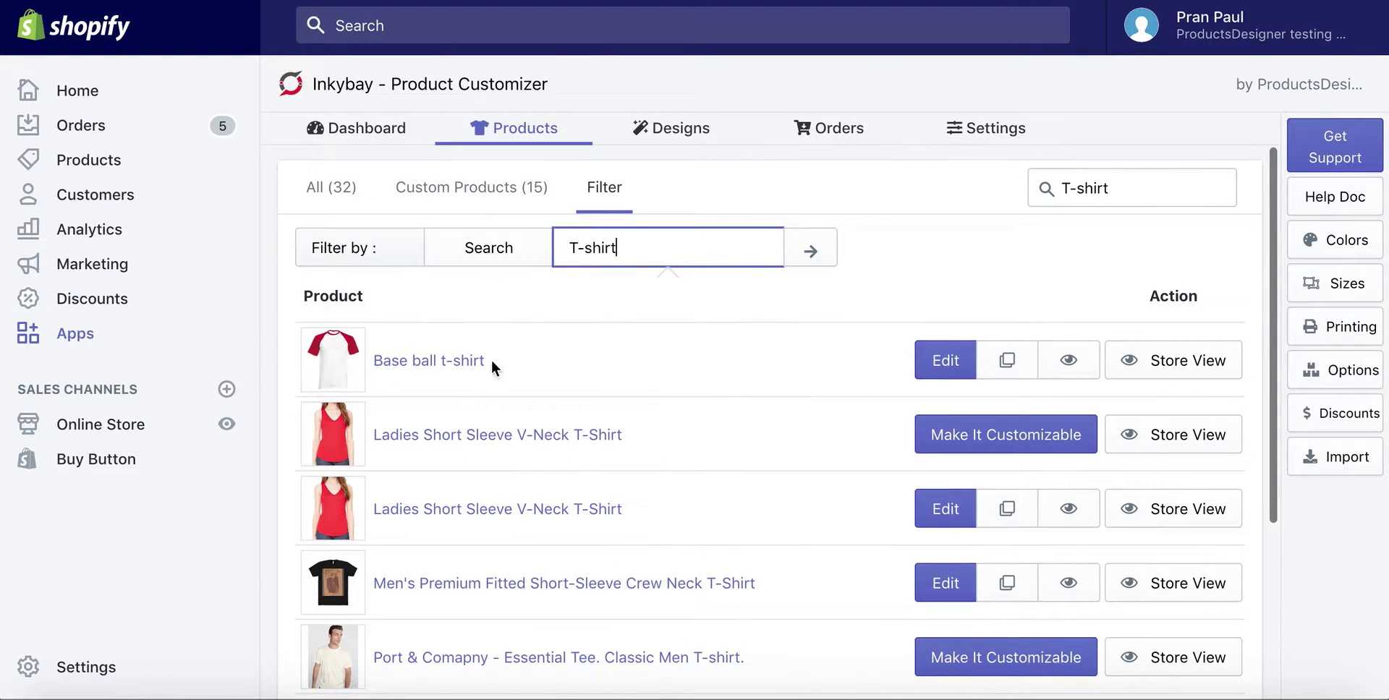
{"action": "scroll", "coordinate": [814, 398], "scroll_direction": "down", "scroll_amount": 3}
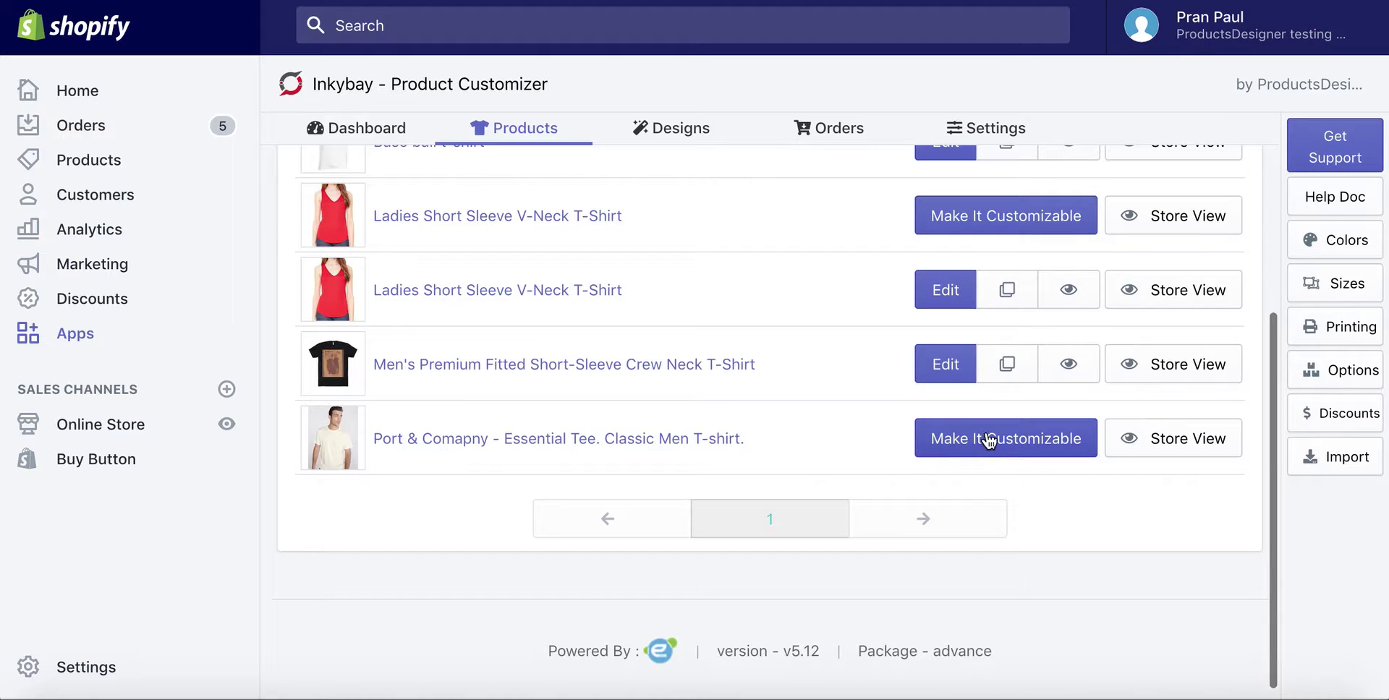
{"action": "scroll", "coordinate": [985, 451], "scroll_direction": "up", "scroll_amount": 3}
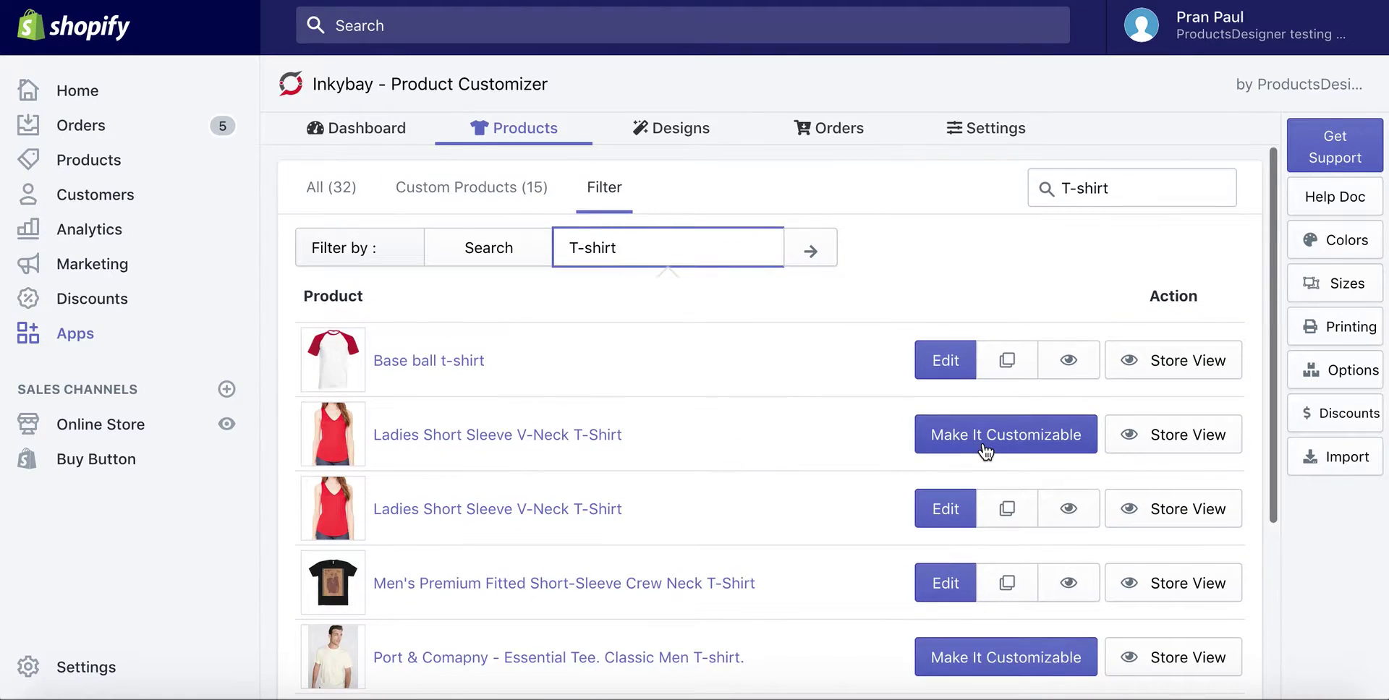
{"action": "scroll", "coordinate": [988, 456], "scroll_direction": "down", "scroll_amount": 3}
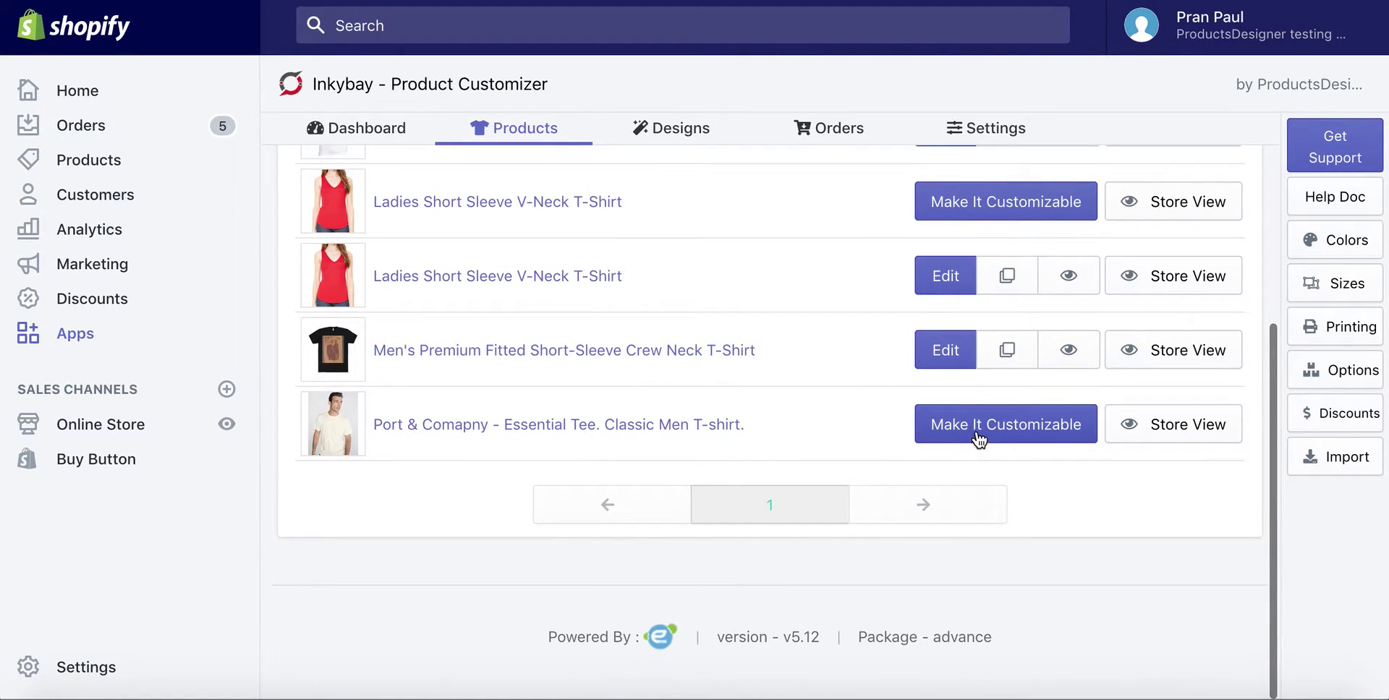
{"action": "left_click", "coordinate": [977, 431]}
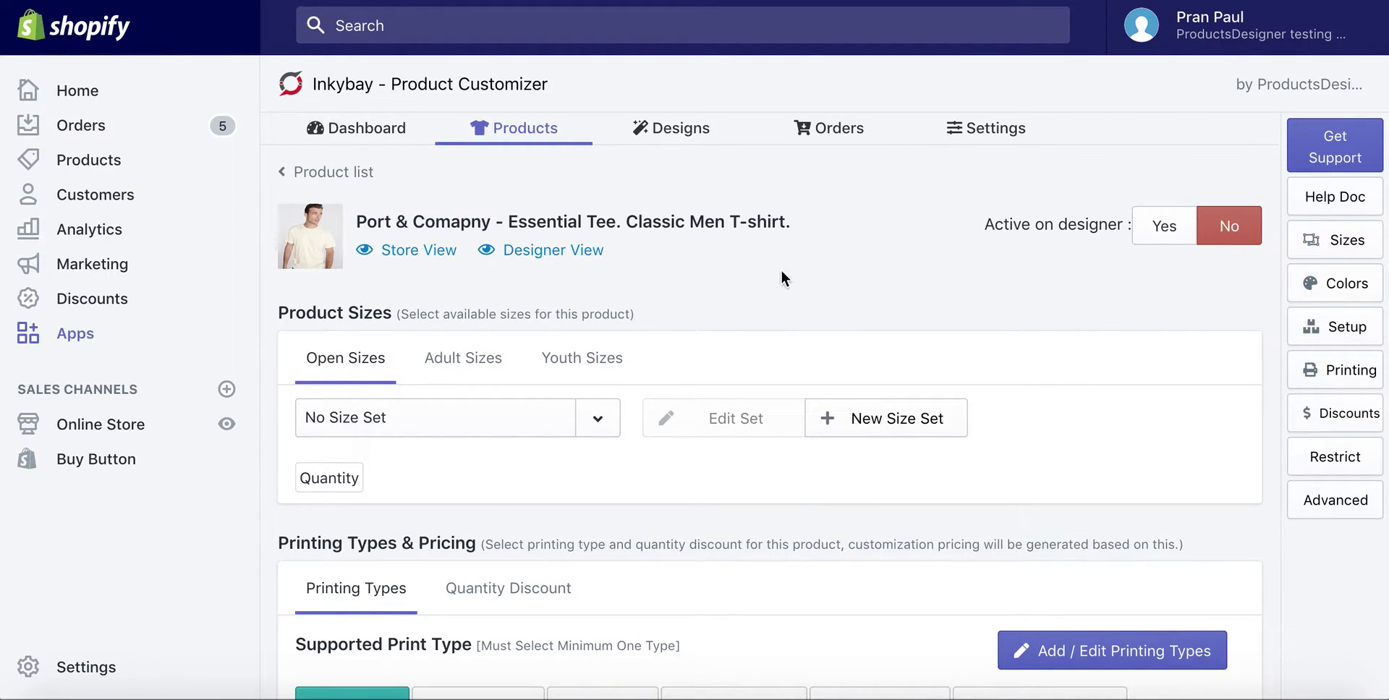
{"action": "scroll", "coordinate": [796, 260], "scroll_direction": "down", "scroll_amount": 15}
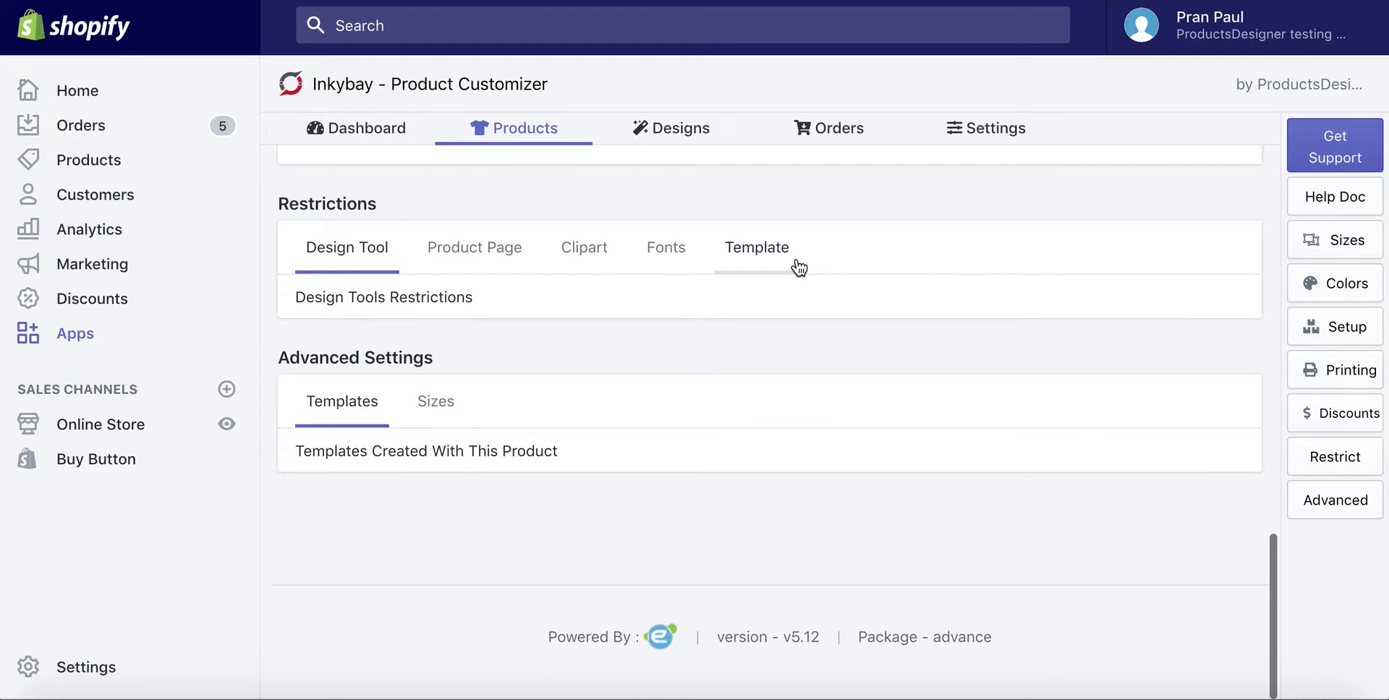
{"action": "scroll", "coordinate": [798, 268], "scroll_direction": "up", "scroll_amount": 15}
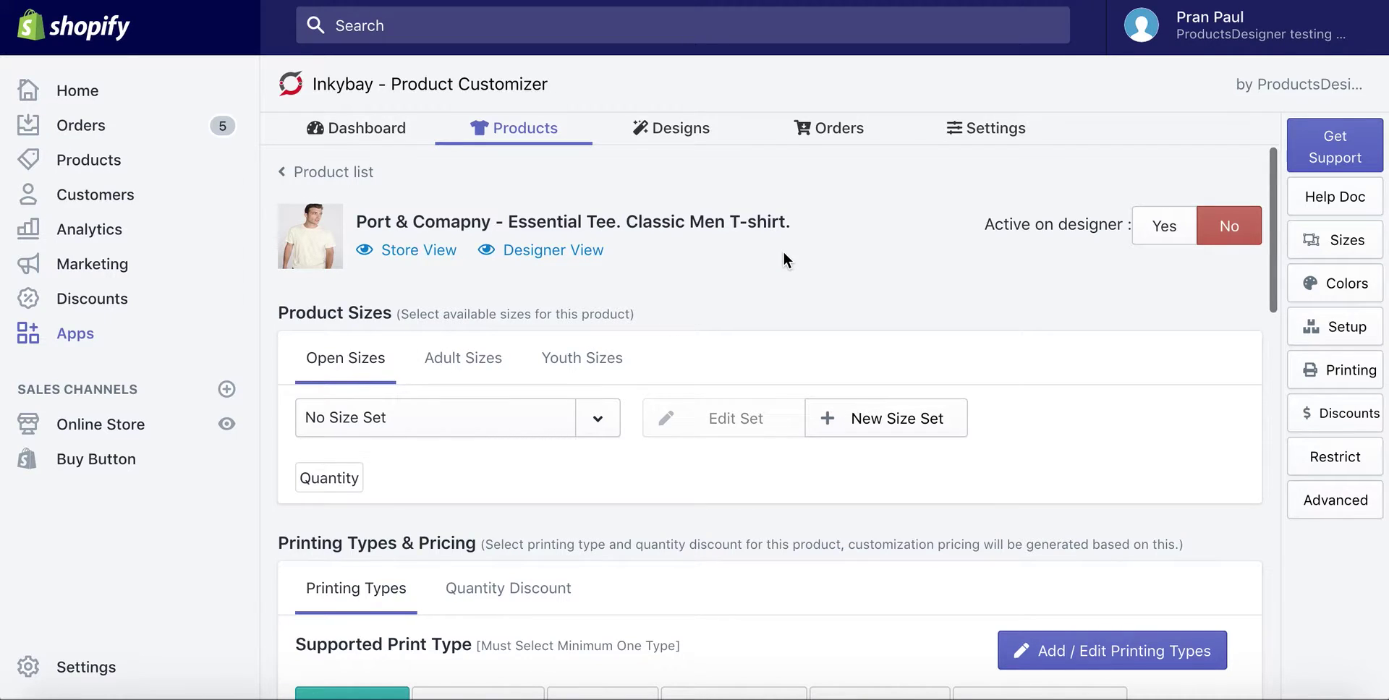
{"action": "scroll", "coordinate": [783, 251], "scroll_direction": "down", "scroll_amount": 1}
{"action": "left_click", "coordinate": [427, 365]}
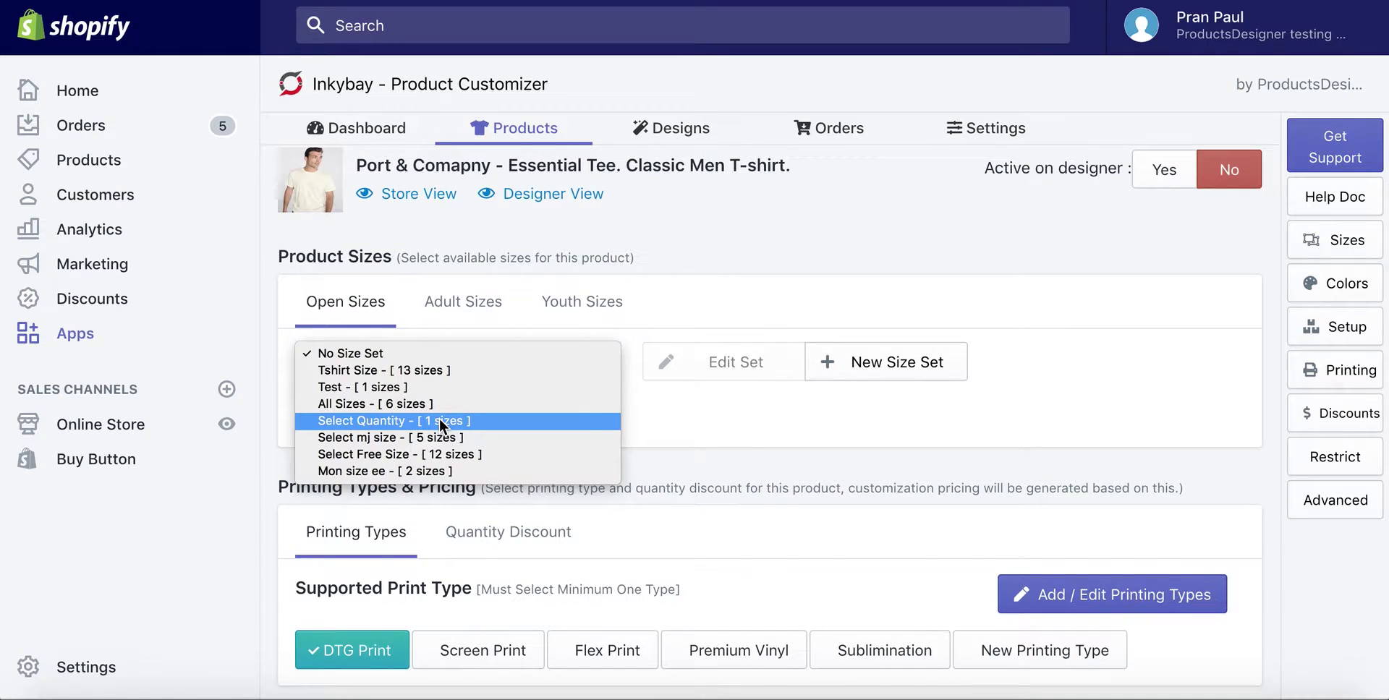
{"action": "left_click", "coordinate": [732, 282]}
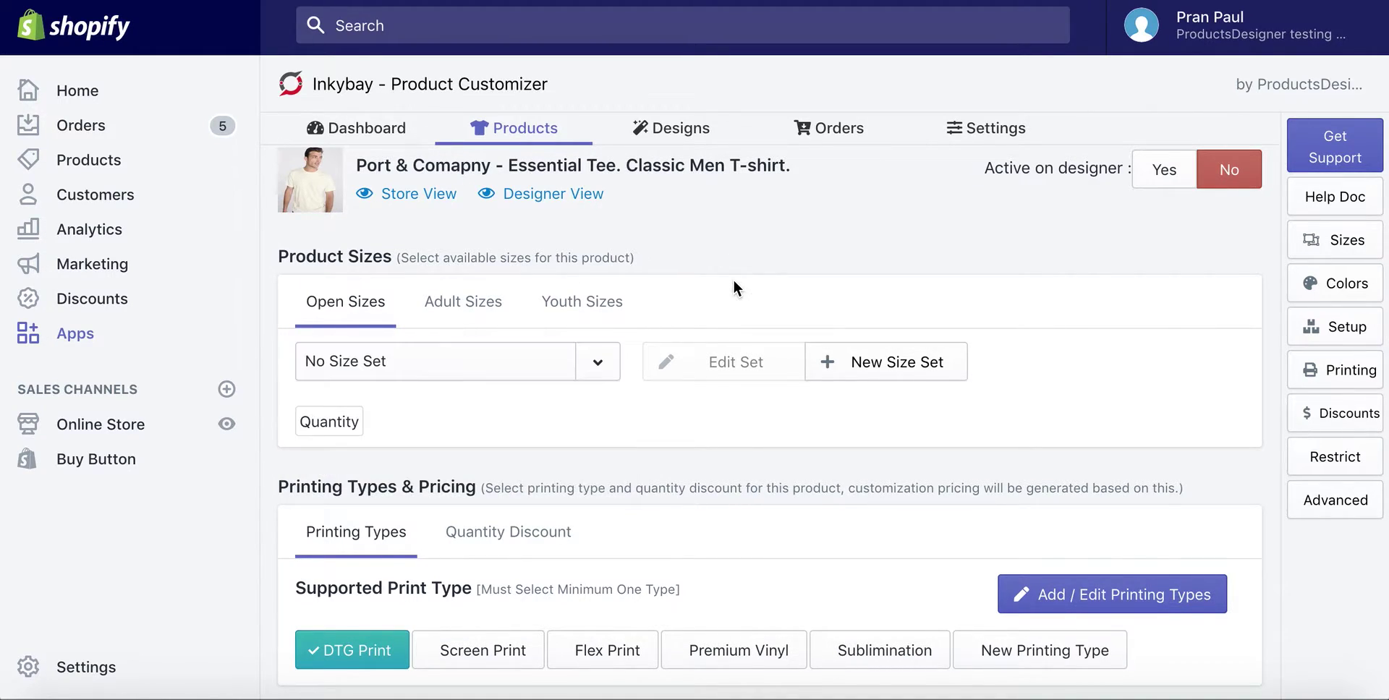
{"action": "left_click", "coordinate": [889, 366]}
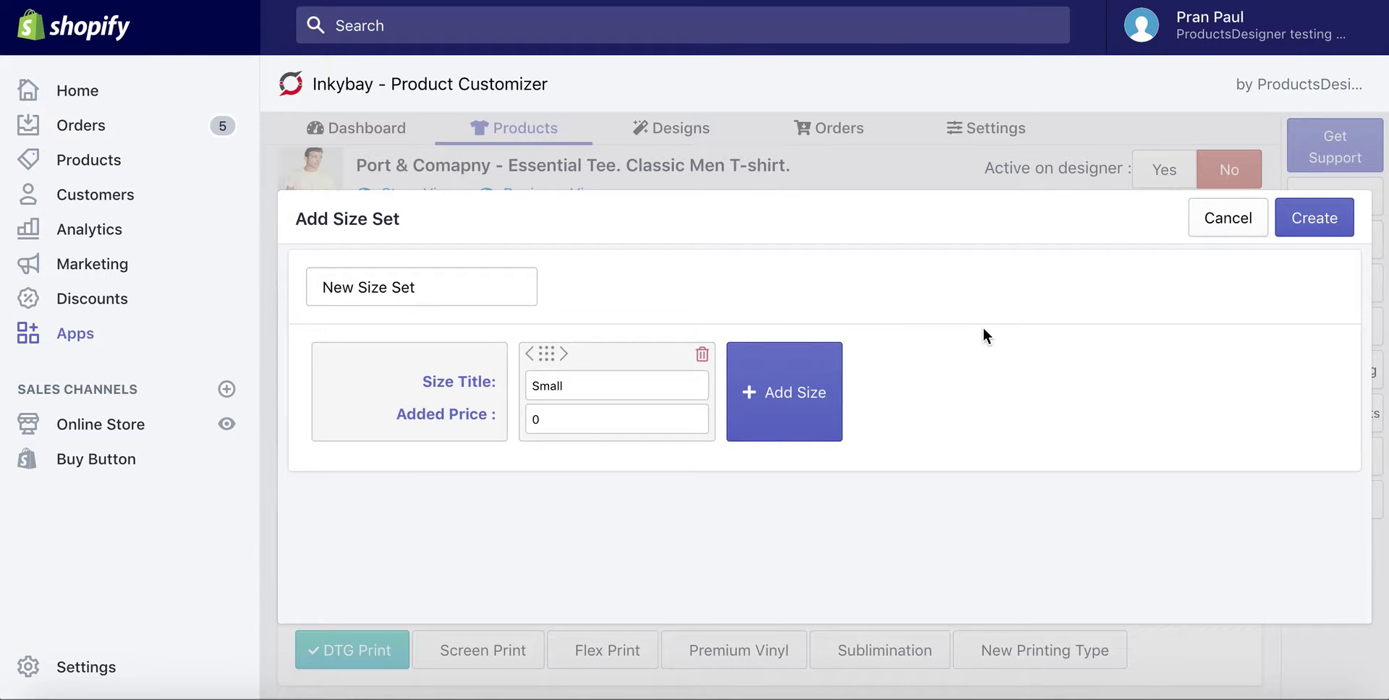
{"action": "left_click", "coordinate": [1217, 224]}
{"action": "left_click", "coordinate": [929, 460]}
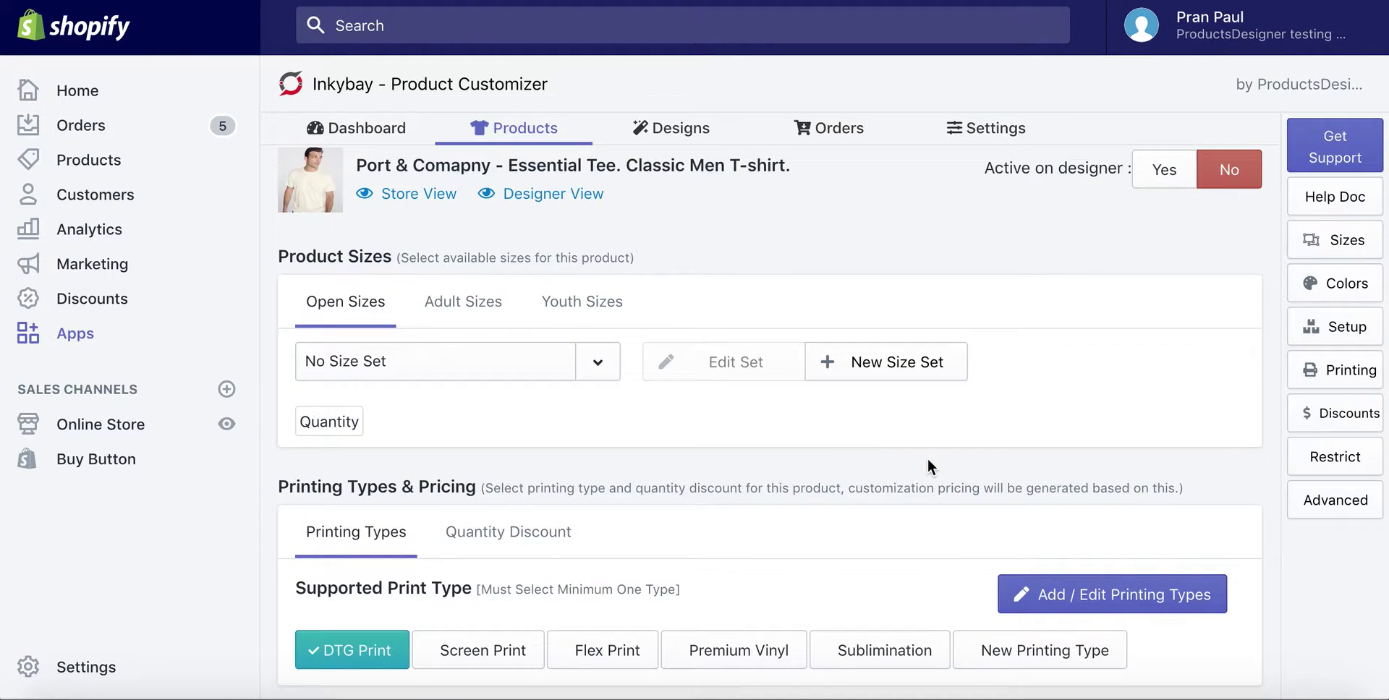
Assign the "All Sizes" size set to the product's open sizes
{"action": "left_click", "coordinate": [546, 362]}
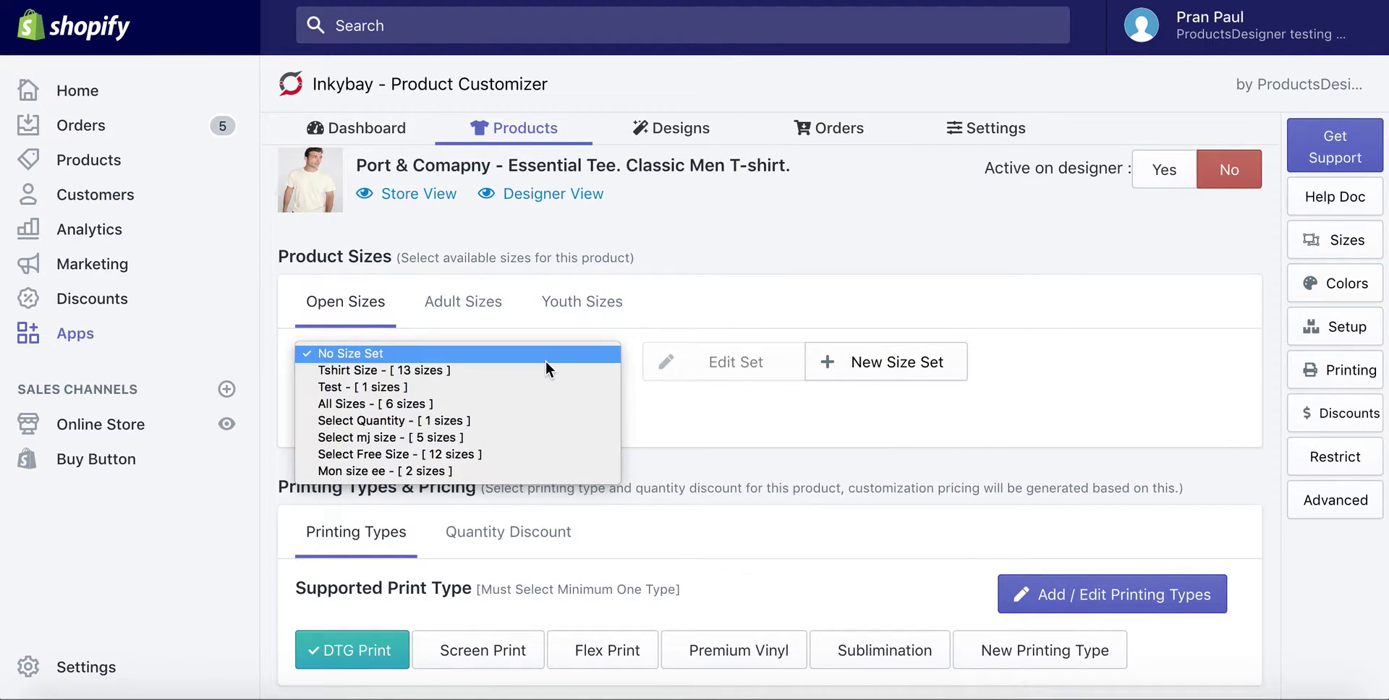
{"action": "left_click", "coordinate": [523, 405]}
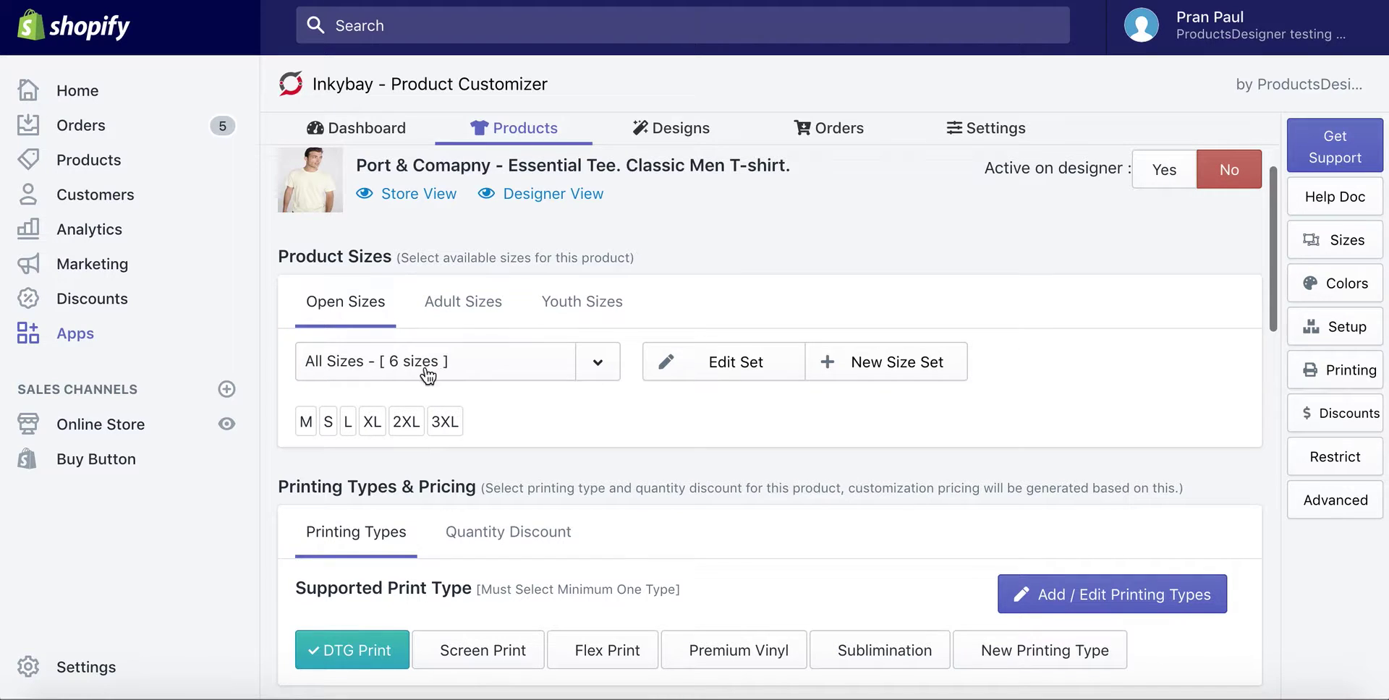
Enable Screen Print and Premium Vinyl as supported print types for the product and remove DTG Print
{"action": "scroll", "coordinate": [649, 380], "scroll_direction": "down", "scroll_amount": 2}
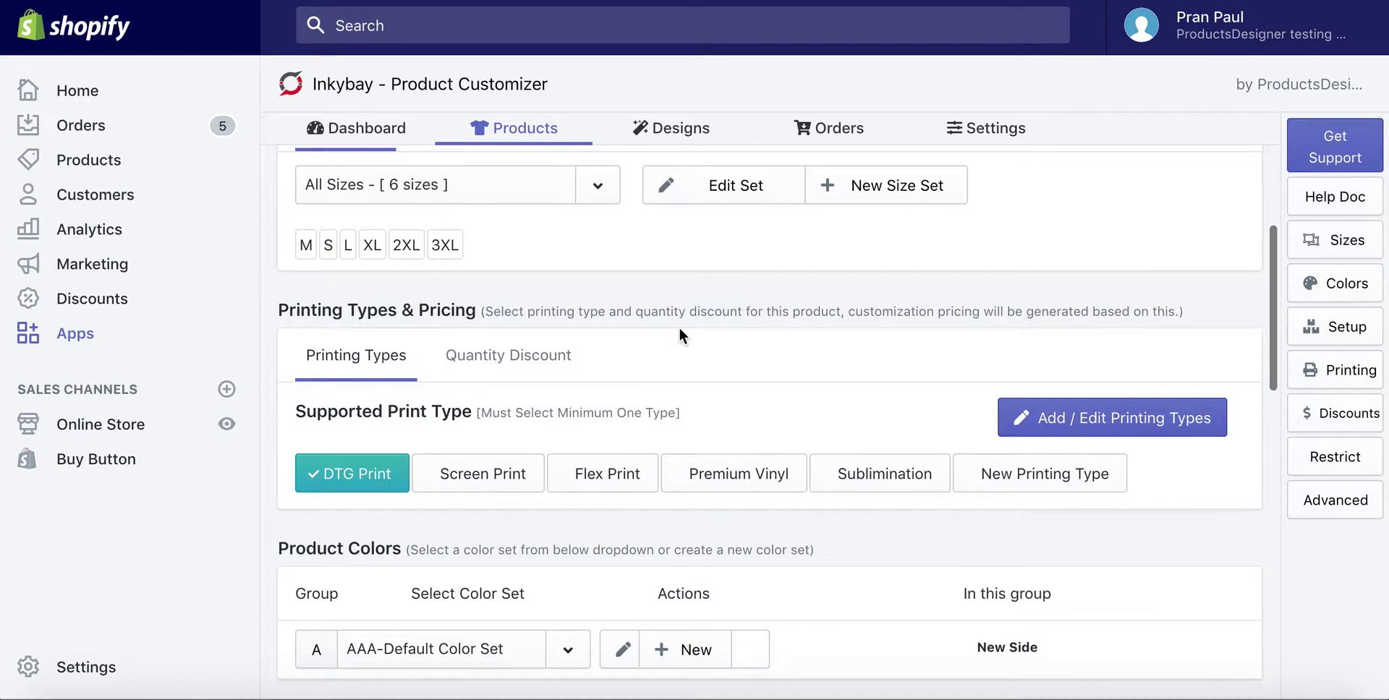
{"action": "scroll", "coordinate": [679, 329], "scroll_direction": "down", "scroll_amount": 1}
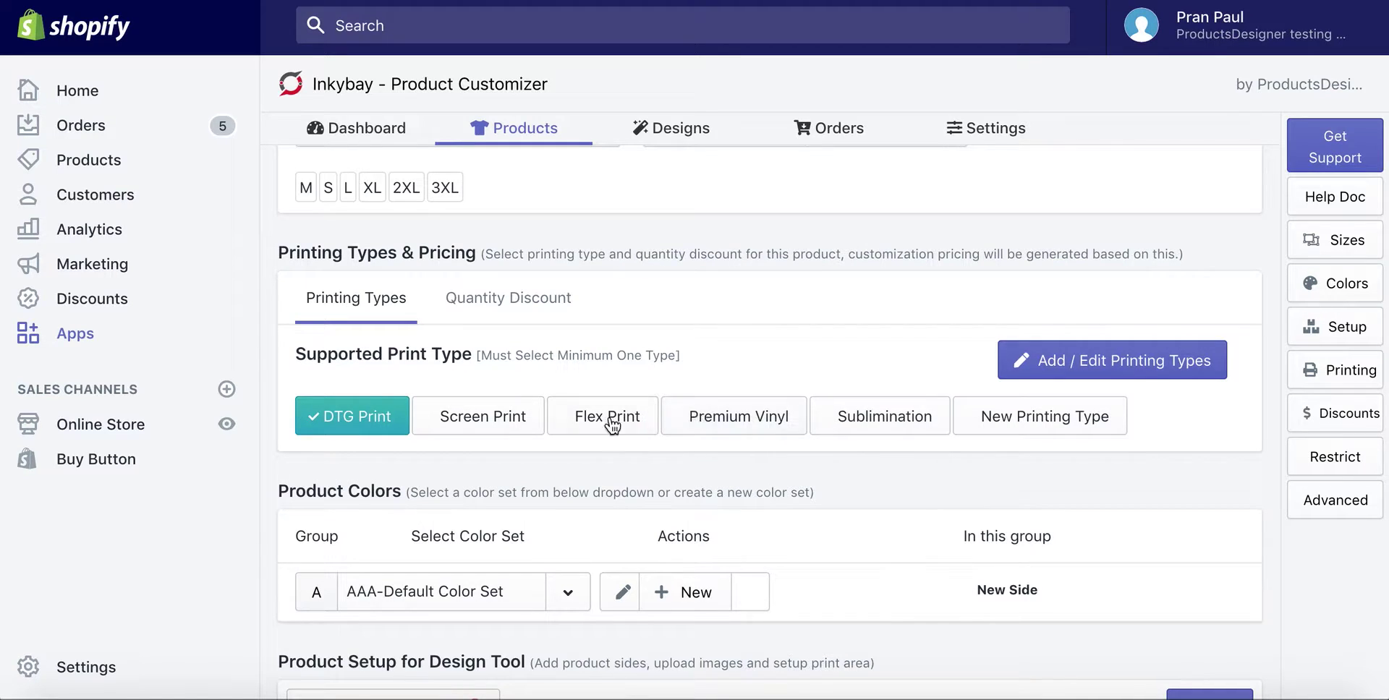
{"action": "left_click", "coordinate": [463, 424]}
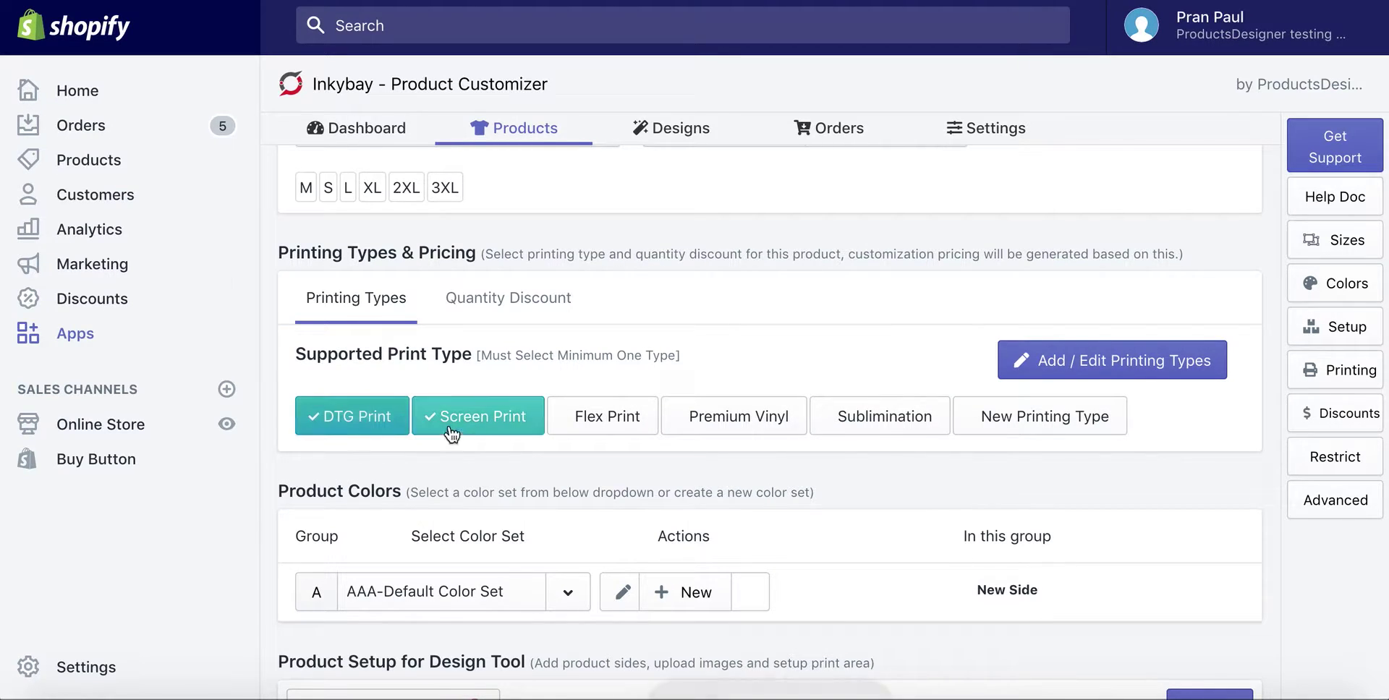
{"action": "left_click", "coordinate": [367, 426]}
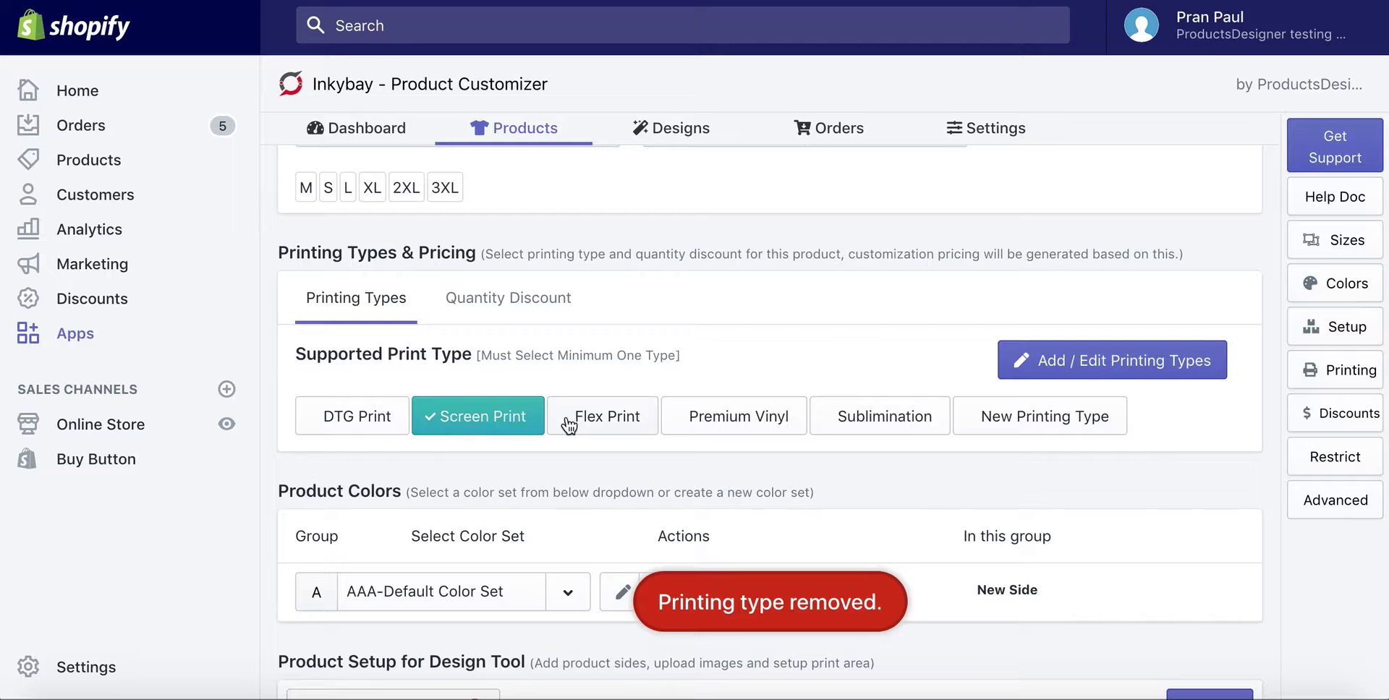
{"action": "left_click", "coordinate": [761, 427]}
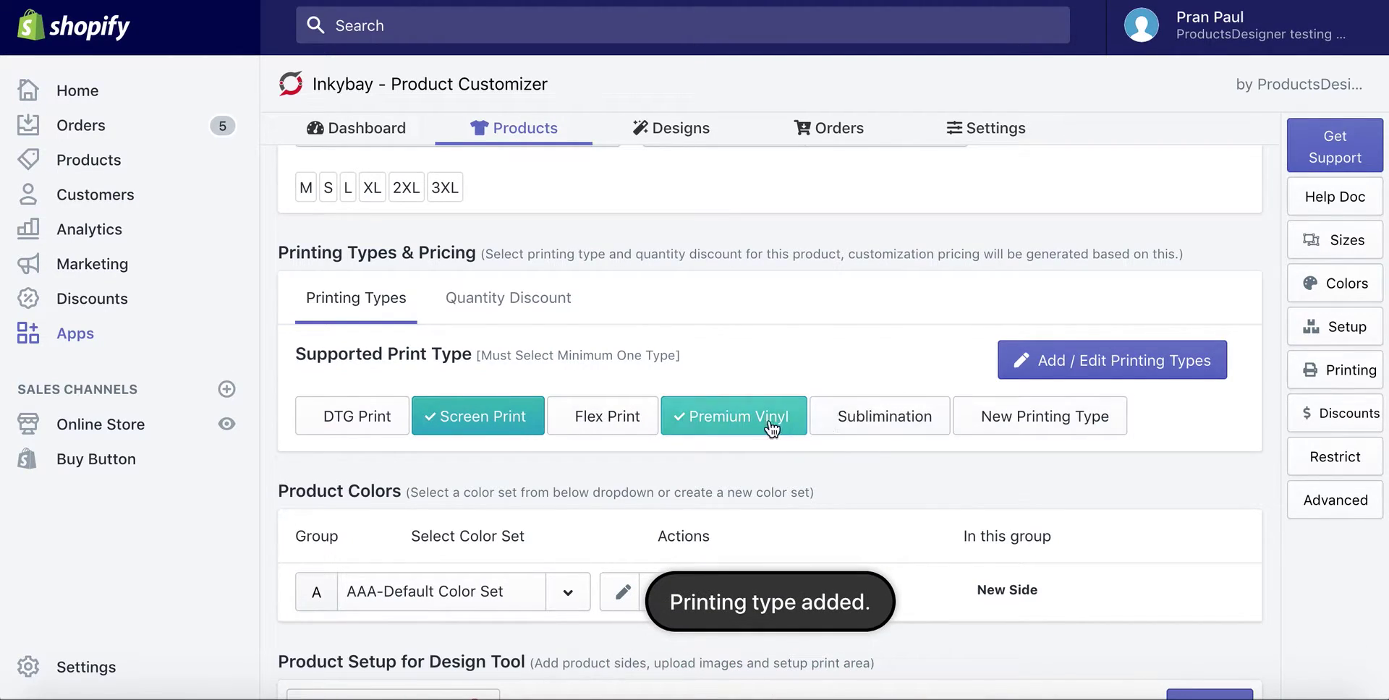
Open the DTG Print printing type for editing and review its basic pricing, including setup fee, photo, text, name and number prices
{"action": "left_click", "coordinate": [1145, 358]}
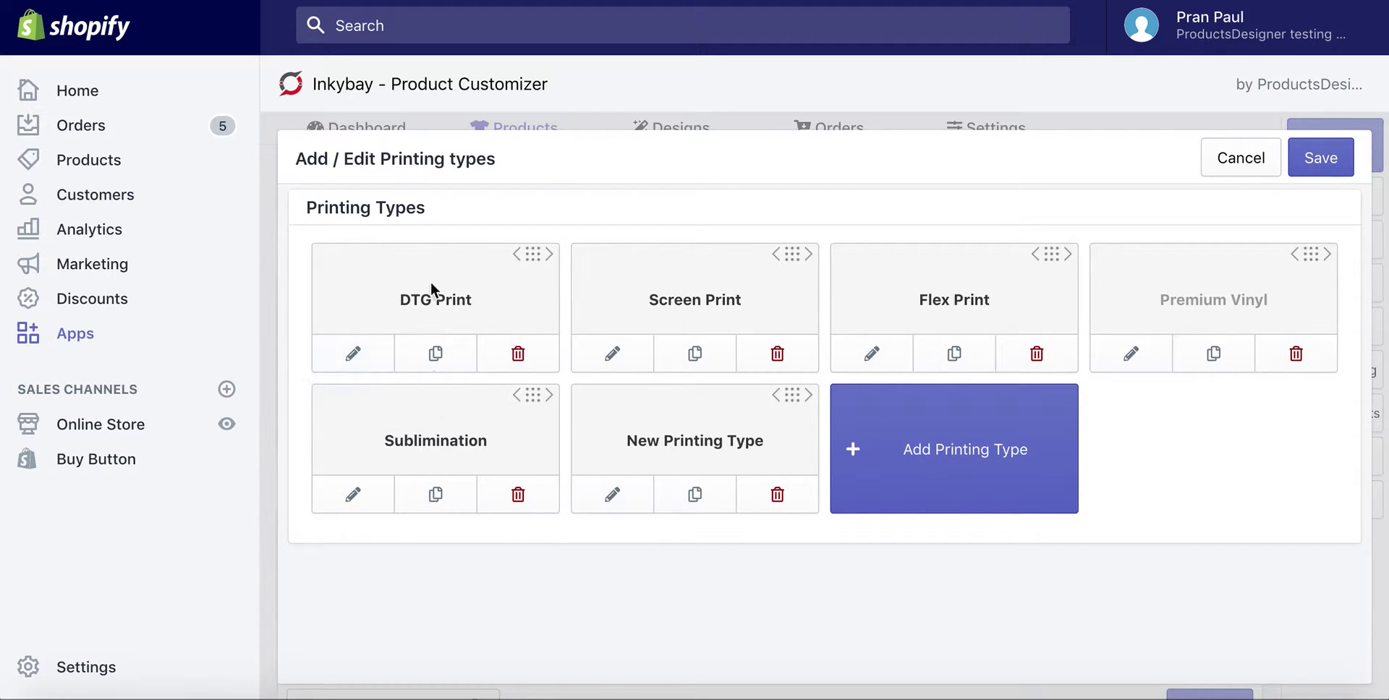
{"action": "left_click", "coordinate": [353, 353]}
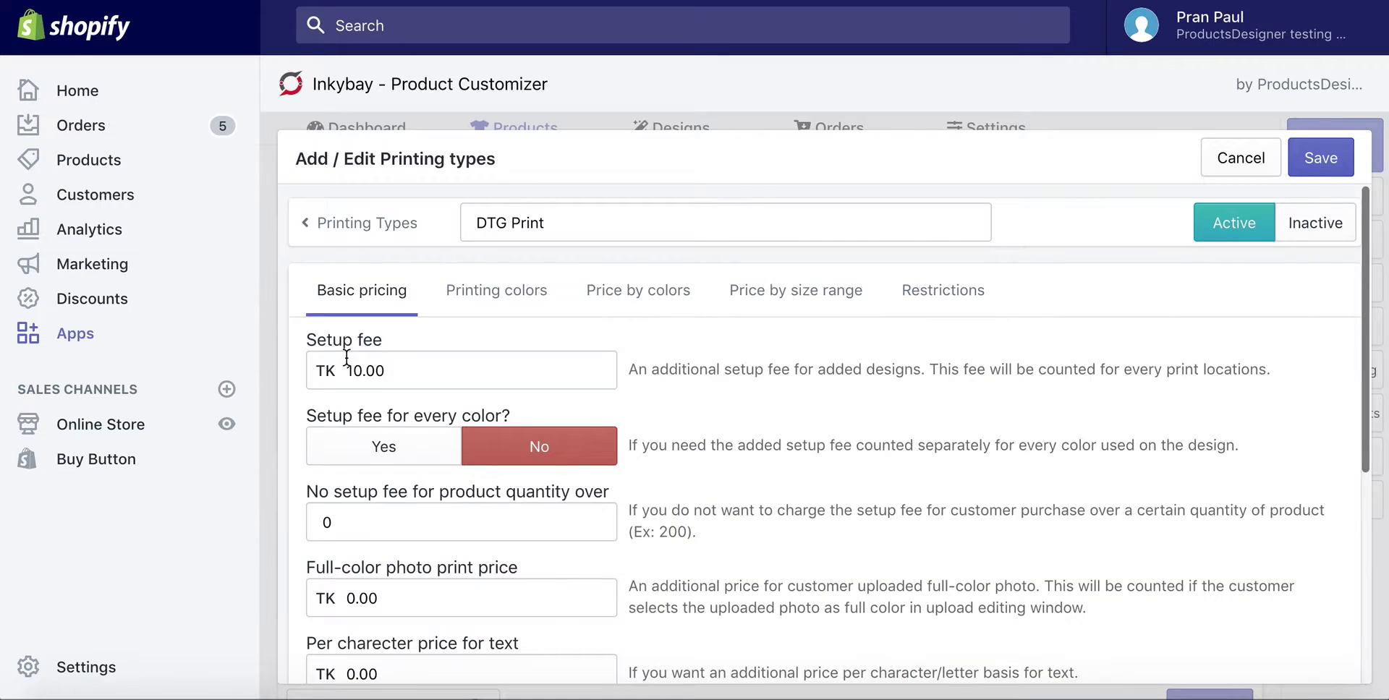
{"action": "left_click", "coordinate": [349, 225]}
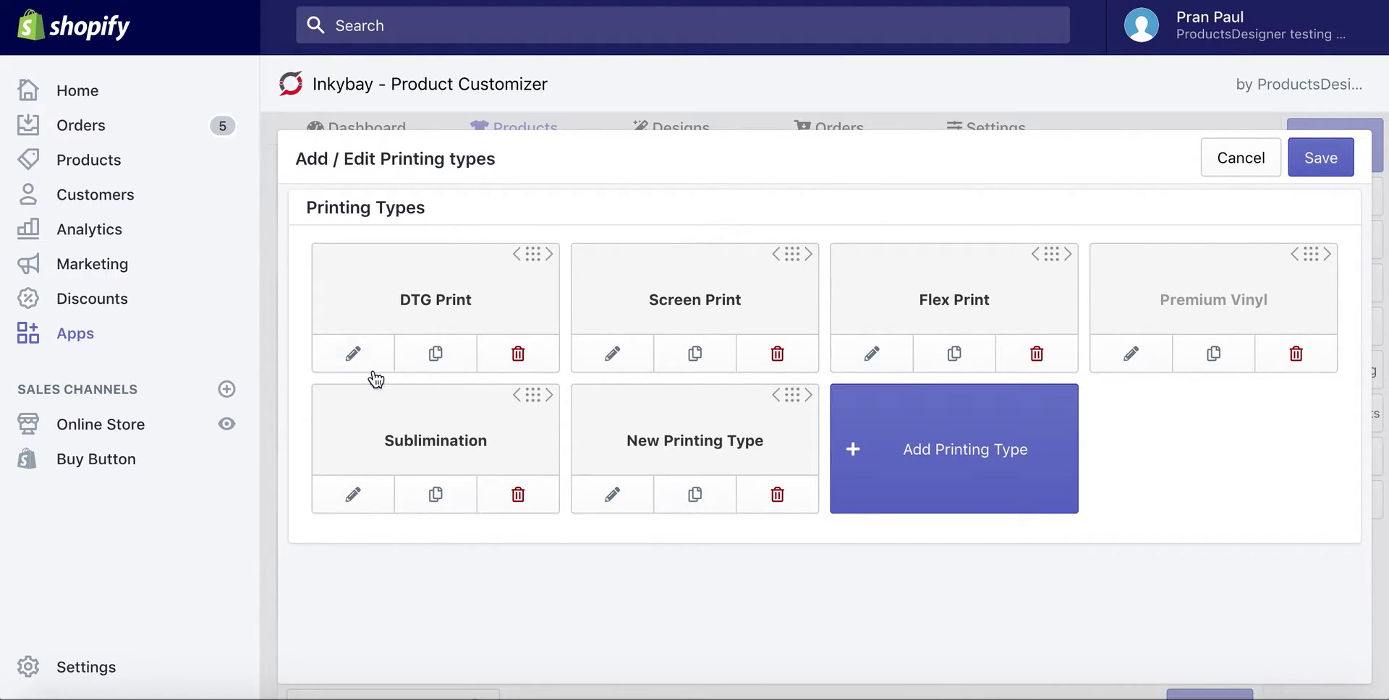
{"action": "left_click", "coordinate": [353, 354]}
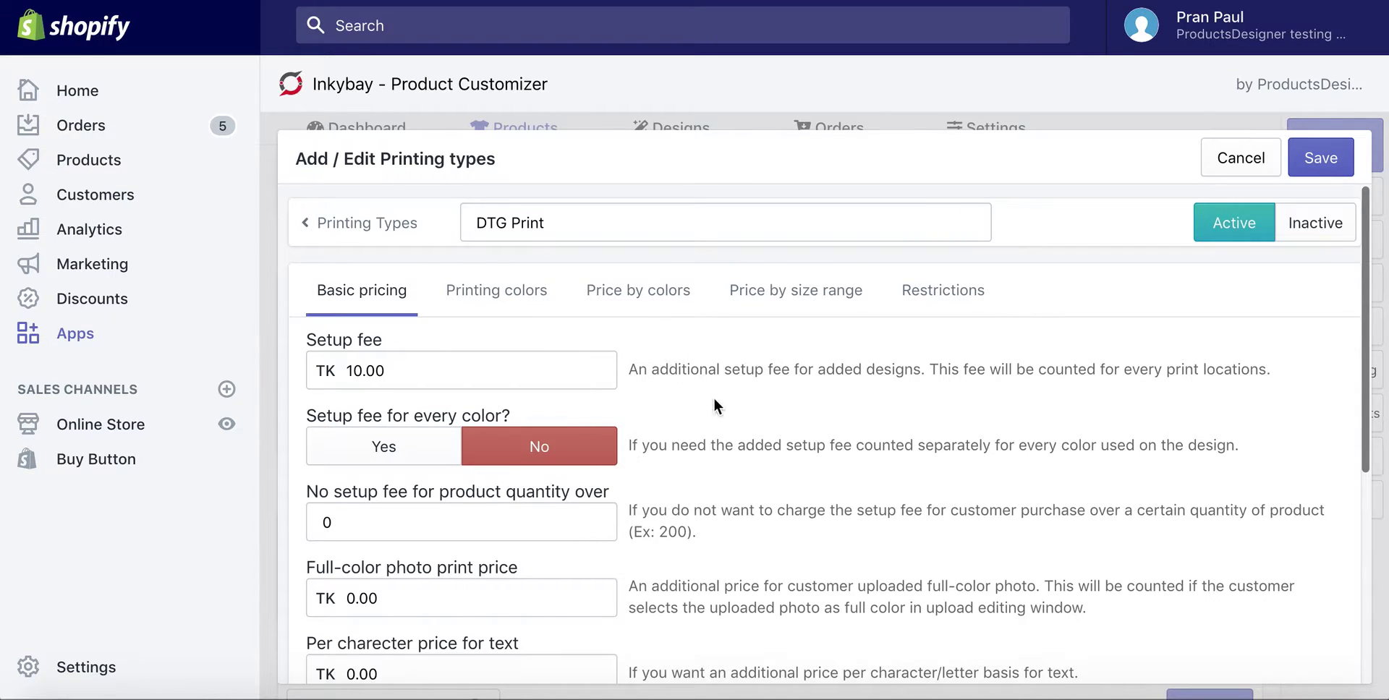
{"action": "scroll", "coordinate": [714, 400], "scroll_direction": "down", "scroll_amount": 5}
{"action": "scroll", "coordinate": [714, 400], "scroll_direction": "up", "scroll_amount": 5}
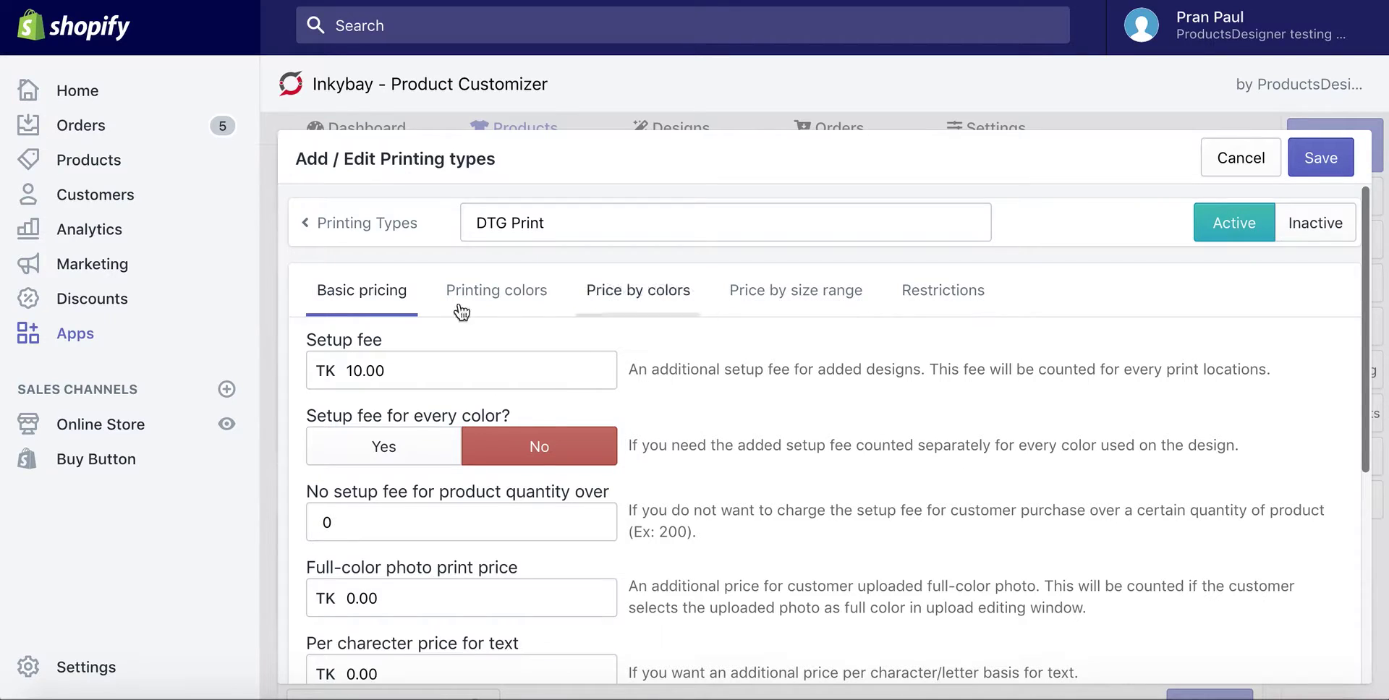
{"action": "scroll", "coordinate": [546, 367], "scroll_direction": "down", "scroll_amount": 4}
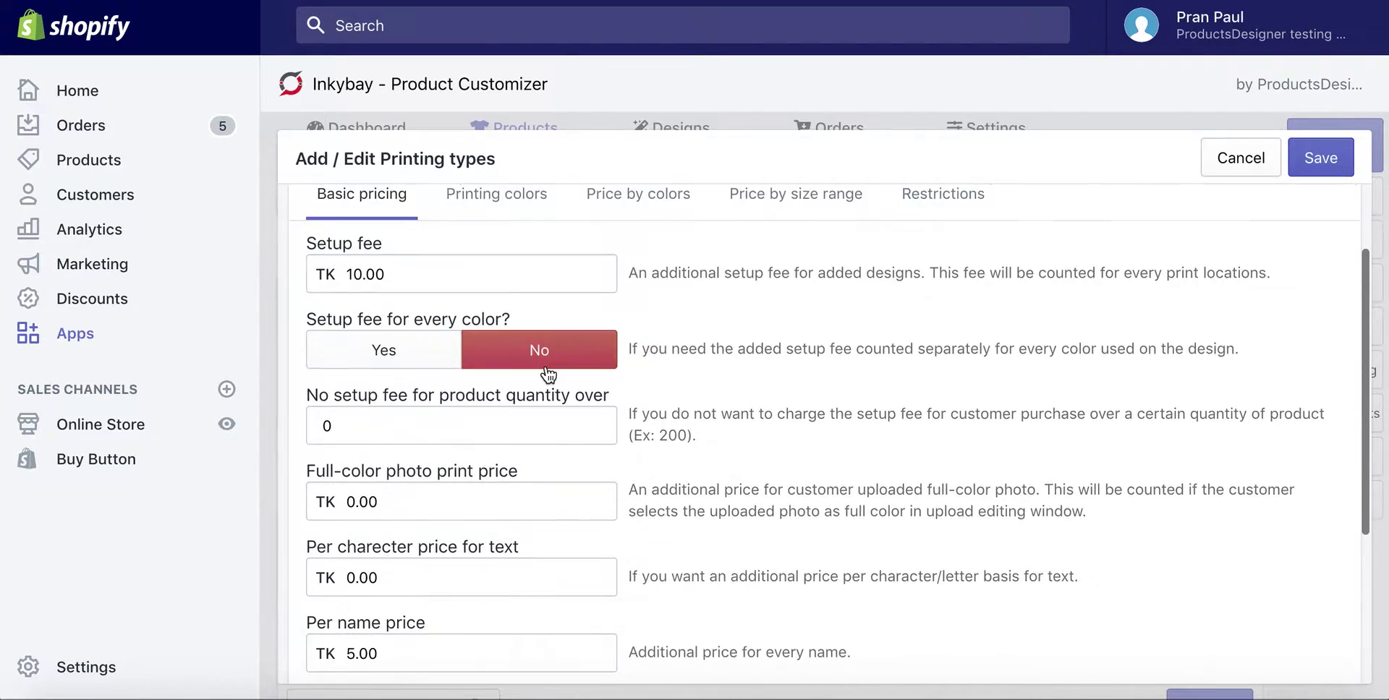
{"action": "scroll", "coordinate": [488, 375], "scroll_direction": "up", "scroll_amount": 5}
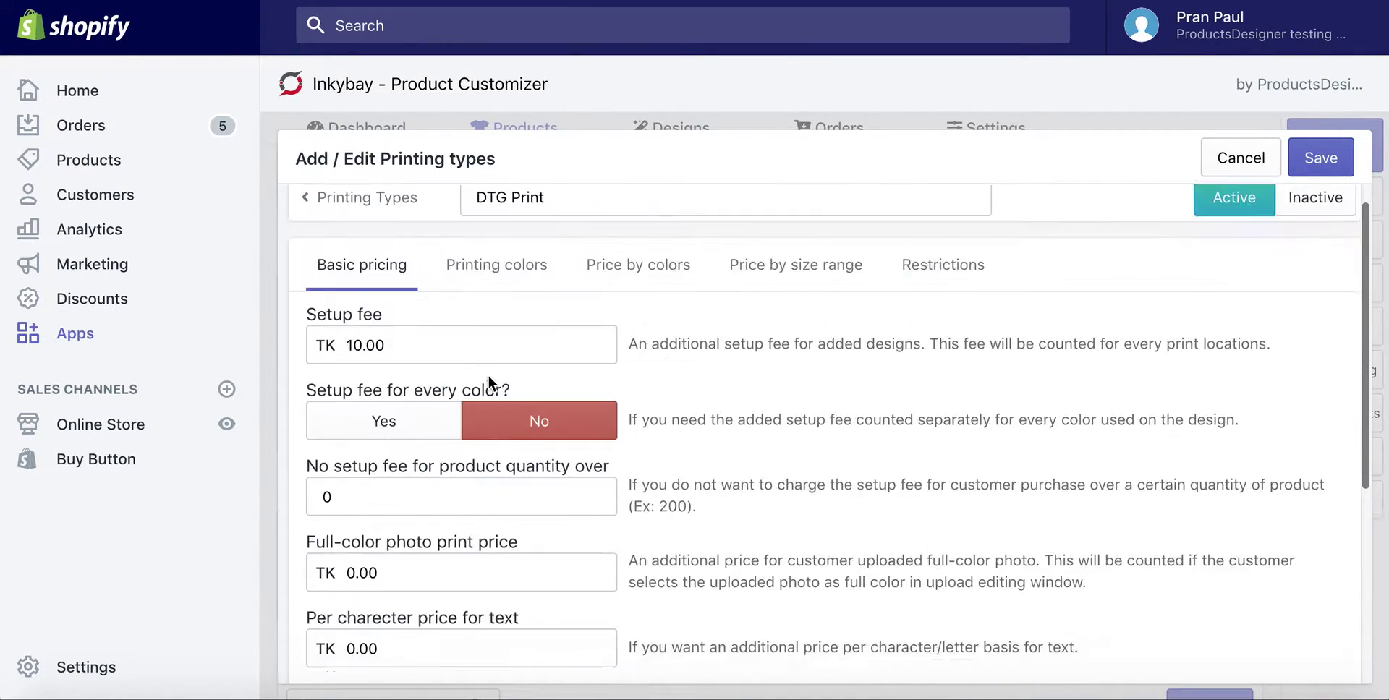
Review DTG Print's printing colors, including the advanced palette, color blending and the pre-defined colors with their added prices
{"action": "left_click", "coordinate": [492, 291]}
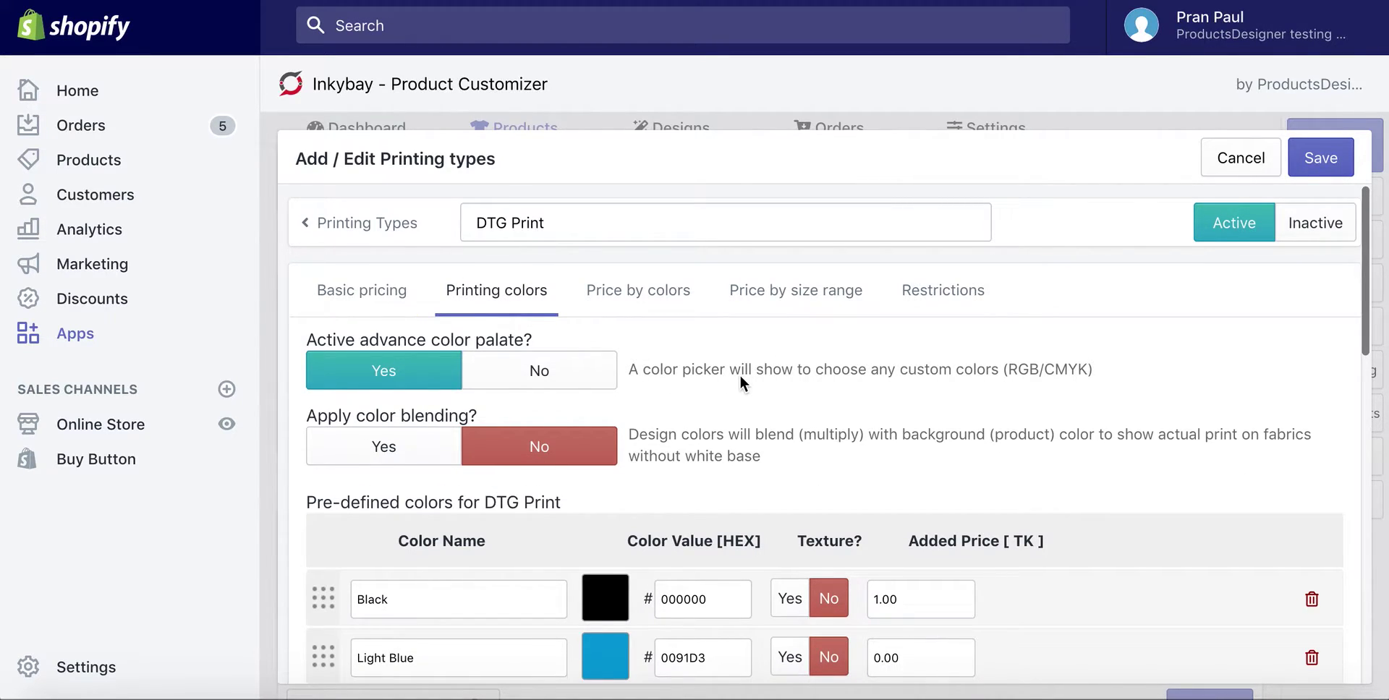
{"action": "scroll", "coordinate": [740, 375], "scroll_direction": "down", "scroll_amount": 12}
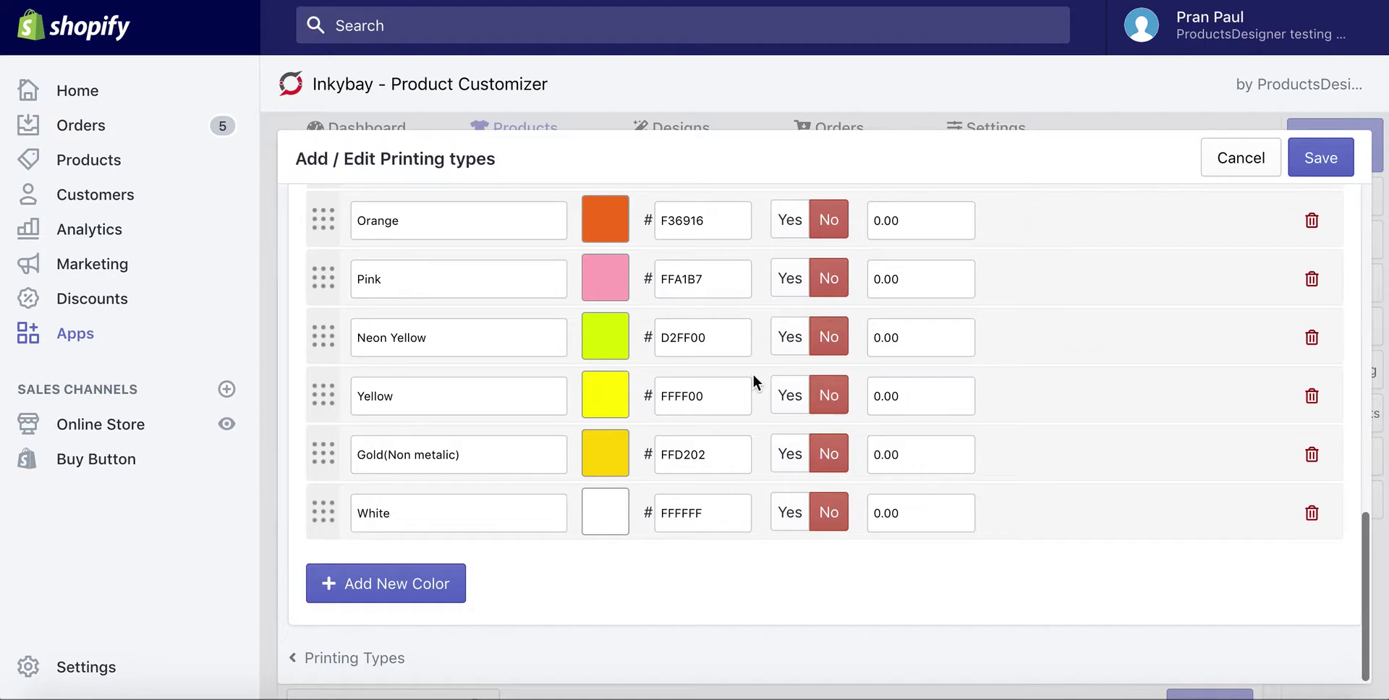
{"action": "scroll", "coordinate": [753, 373], "scroll_direction": "up", "scroll_amount": 1}
{"action": "scroll", "coordinate": [752, 373], "scroll_direction": "down", "scroll_amount": 1}
{"action": "scroll", "coordinate": [759, 370], "scroll_direction": "up", "scroll_amount": 12}
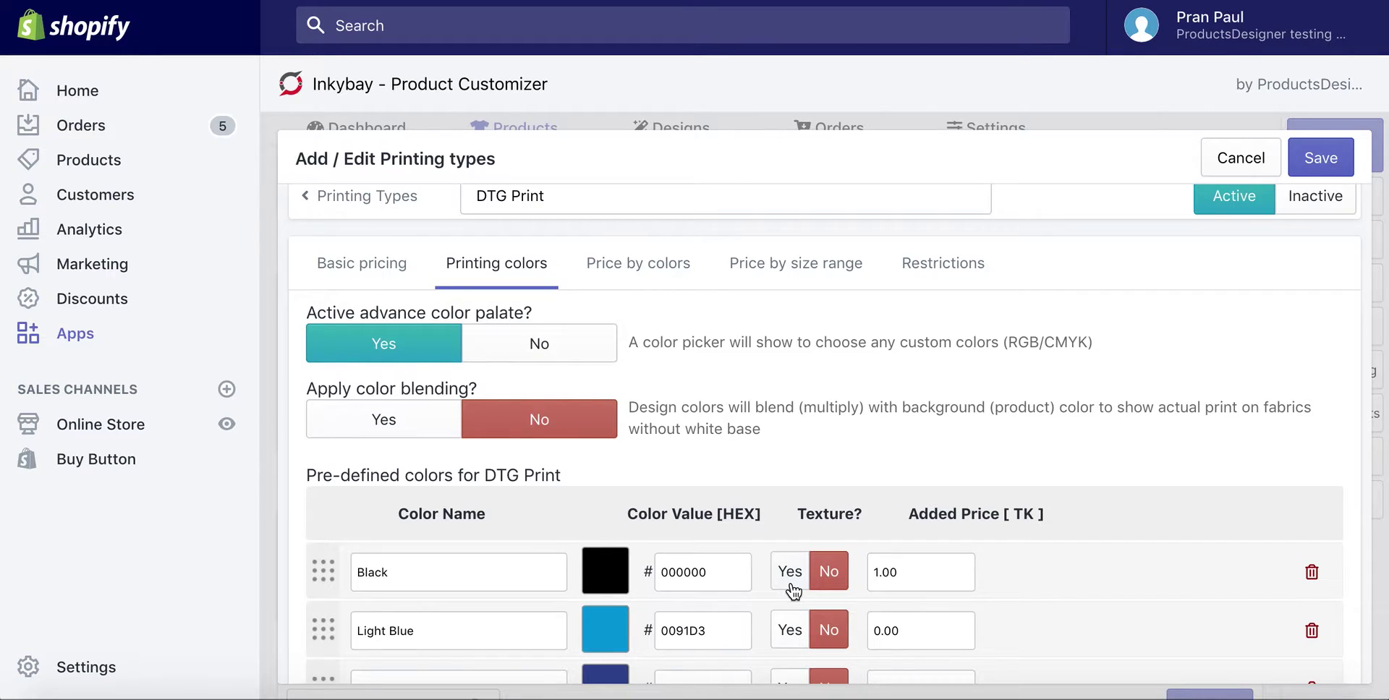
{"action": "scroll", "coordinate": [765, 411], "scroll_direction": "down", "scroll_amount": 6}
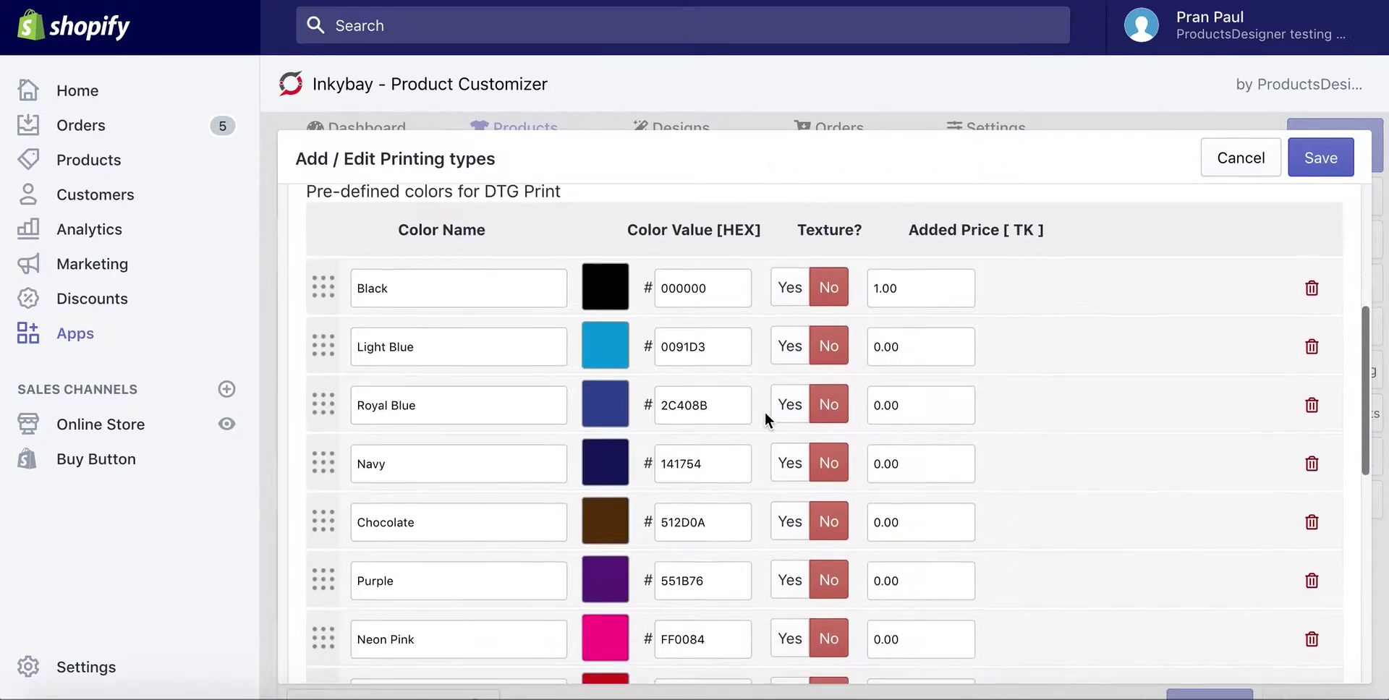
{"action": "scroll", "coordinate": [766, 411], "scroll_direction": "up", "scroll_amount": 7}
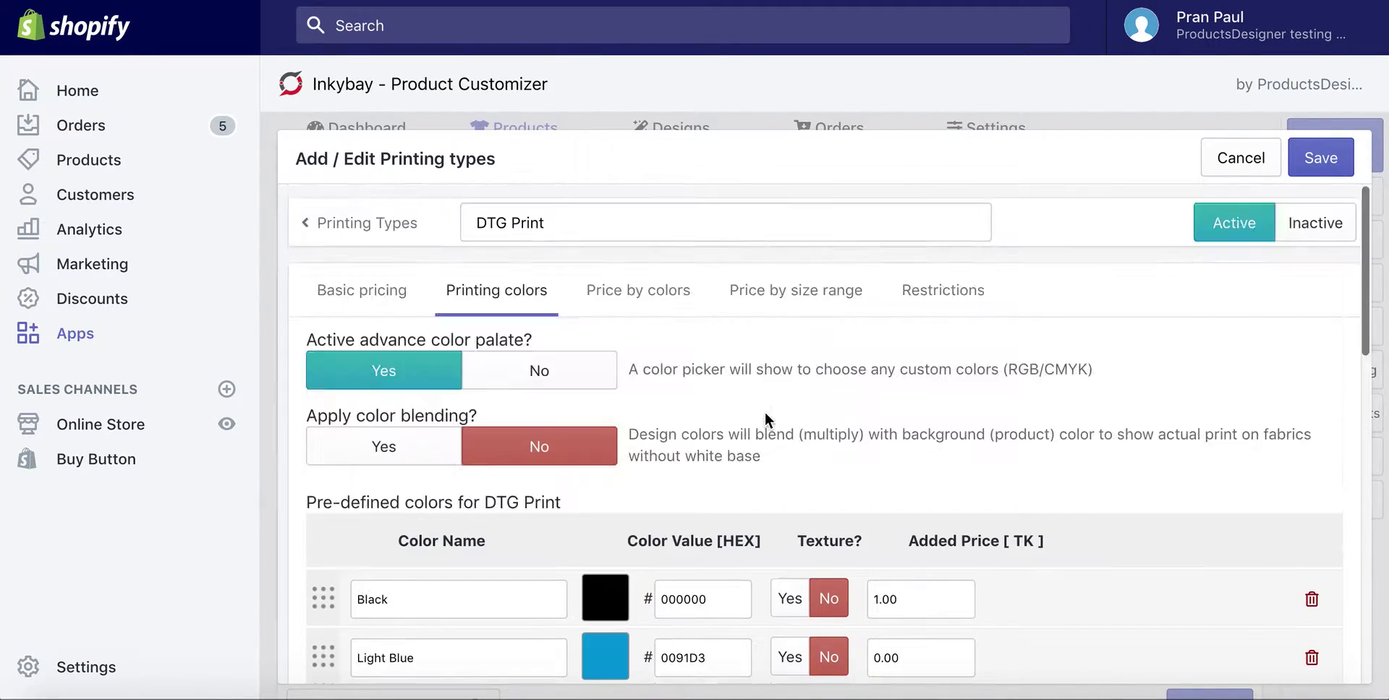
Compare DTG Print's price-by-colors settings with its basic pricing and examine the maximum colors per print location
{"action": "left_click", "coordinate": [640, 289]}
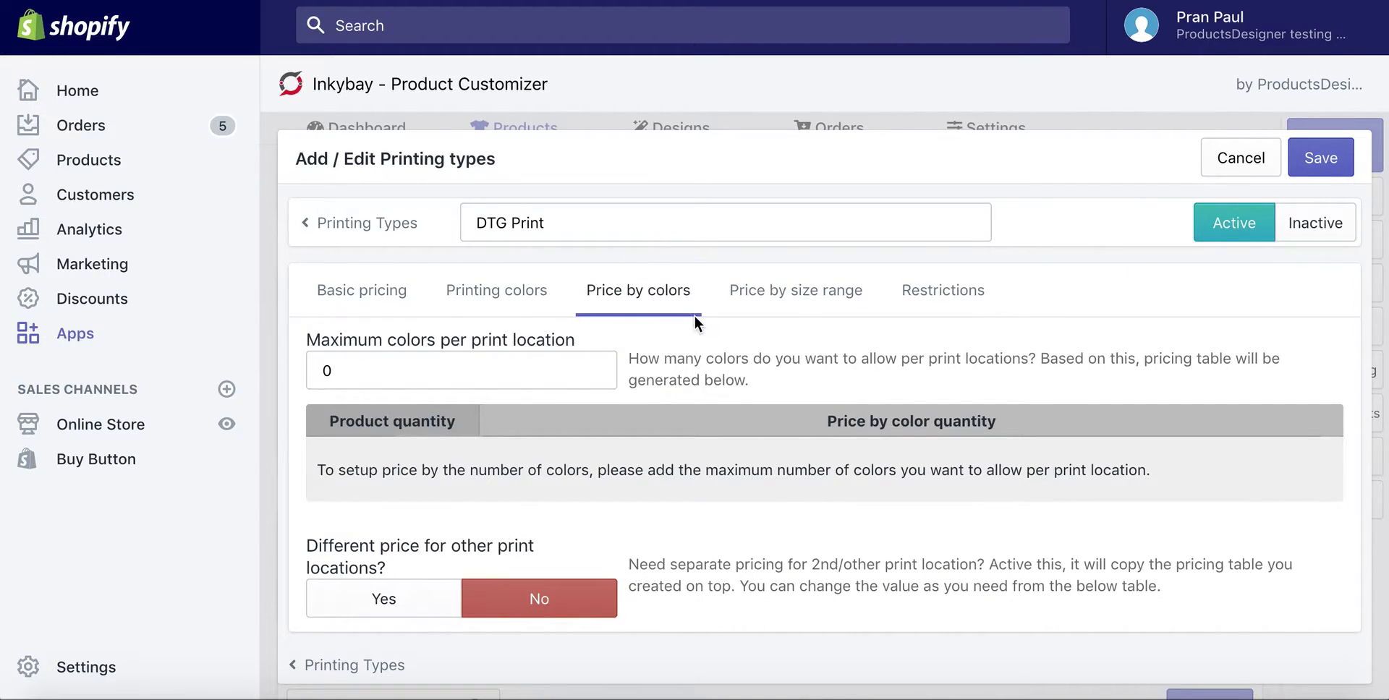
{"action": "left_click", "coordinate": [369, 293]}
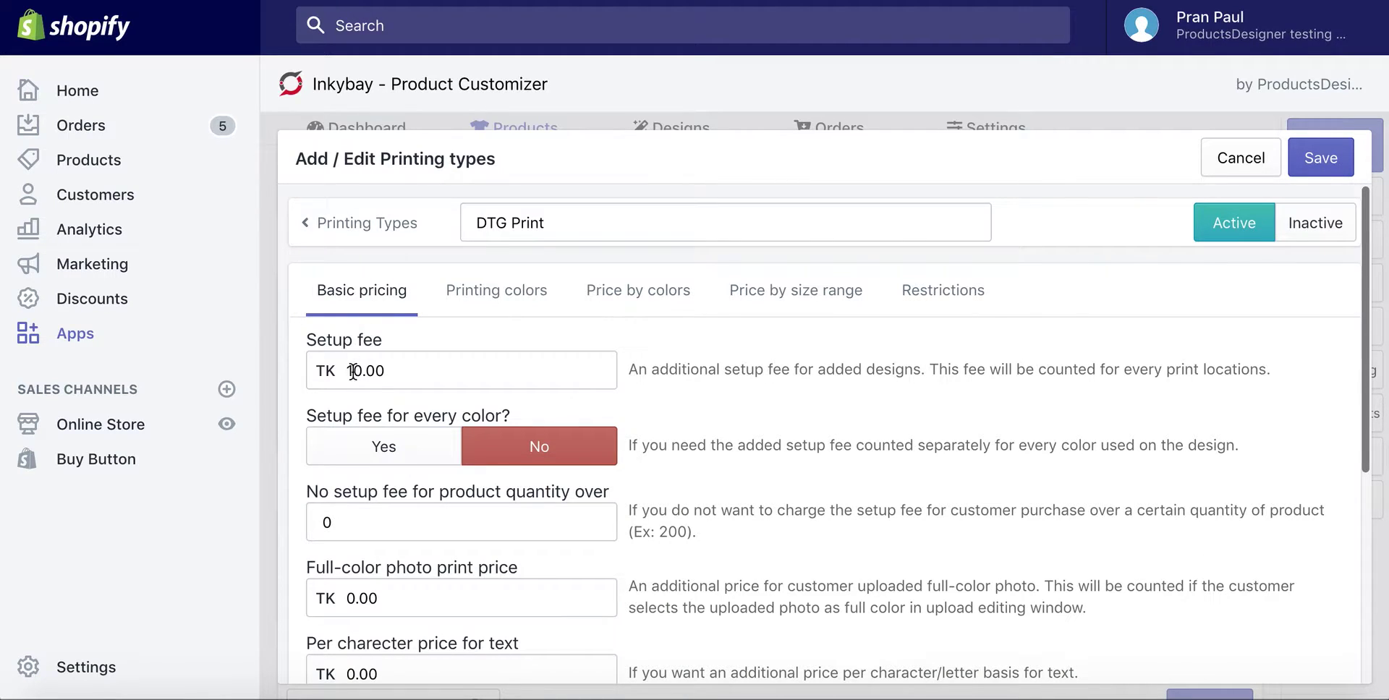
{"action": "scroll", "coordinate": [414, 496], "scroll_direction": "down", "scroll_amount": 3}
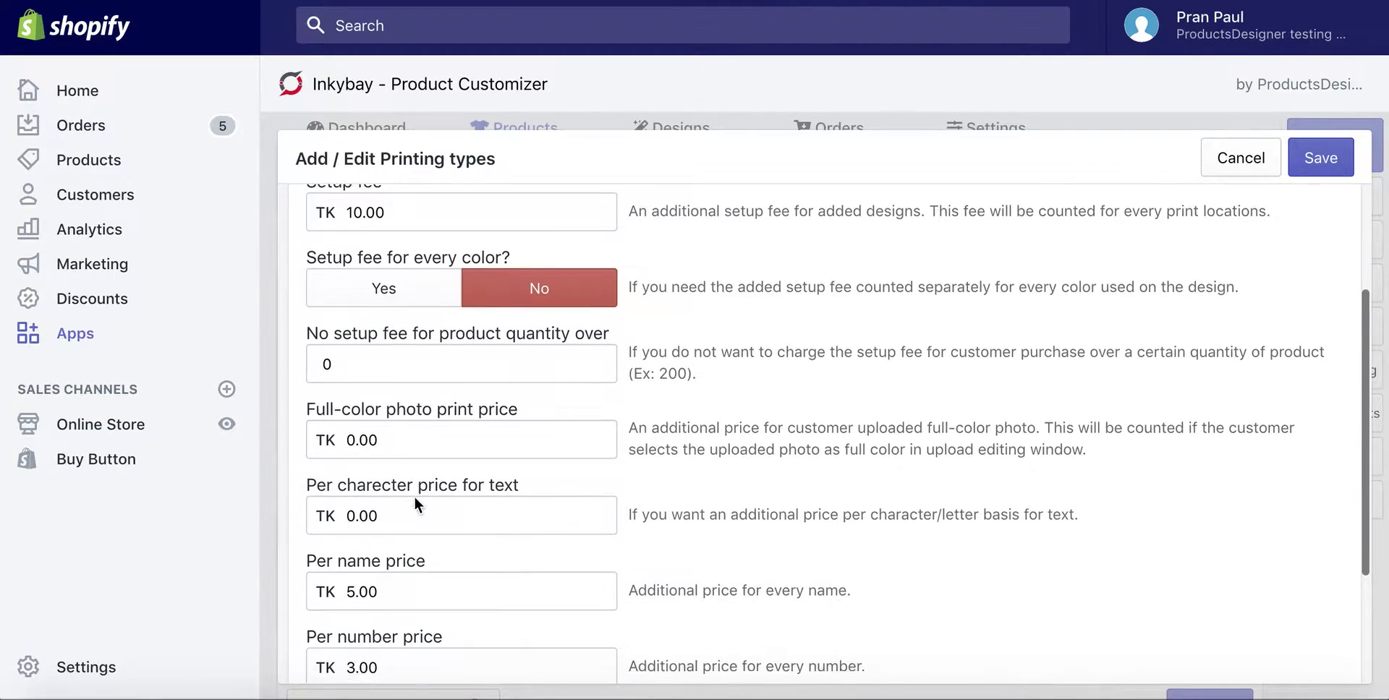
{"action": "scroll", "coordinate": [784, 316], "scroll_direction": "up", "scroll_amount": 3}
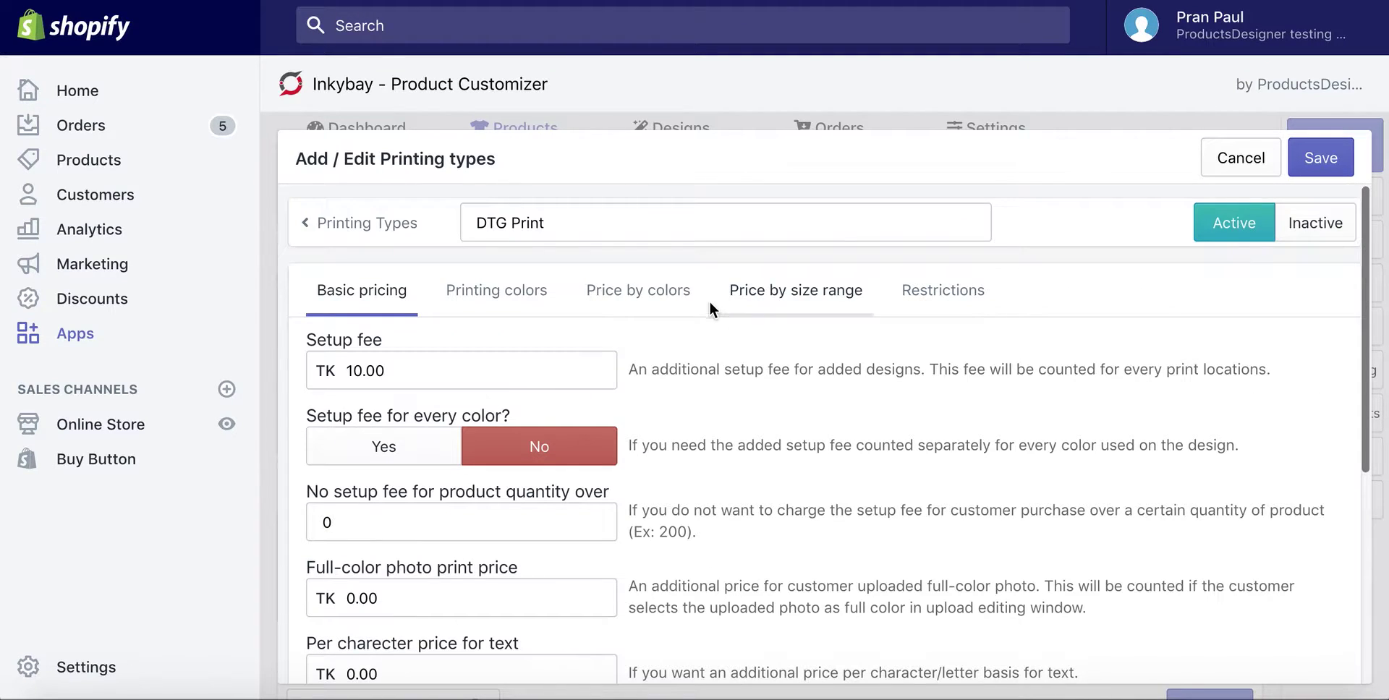
{"action": "left_click", "coordinate": [661, 293]}
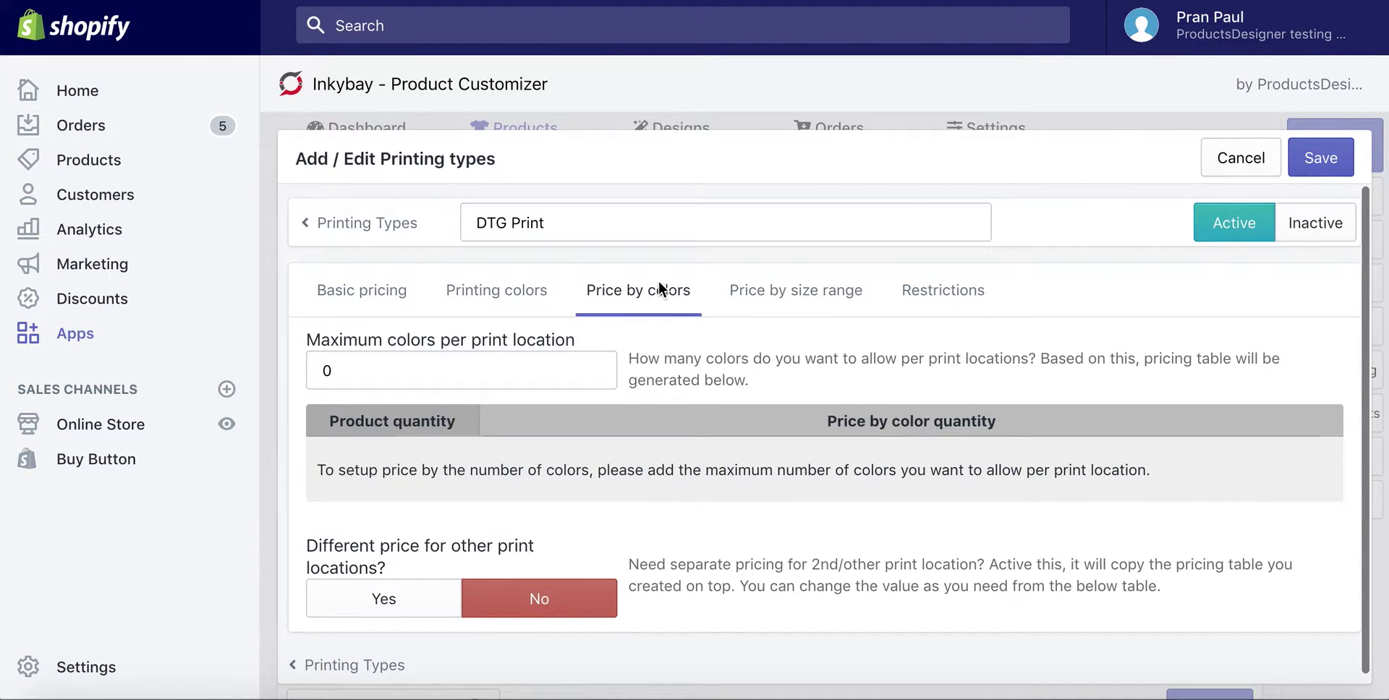
{"action": "double_click", "coordinate": [516, 373]}
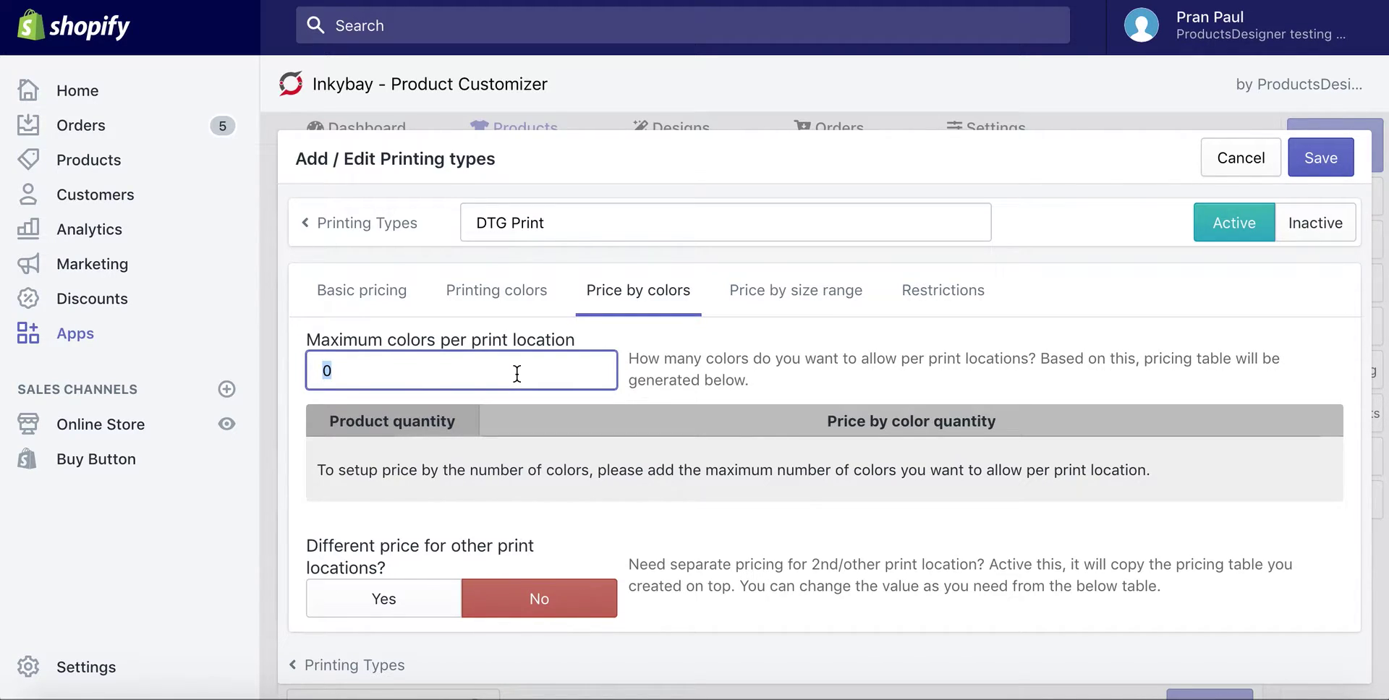
Examine DTG Print's size range pricing by product quantity, including the separate prices for other print locations
{"action": "left_click", "coordinate": [782, 303]}
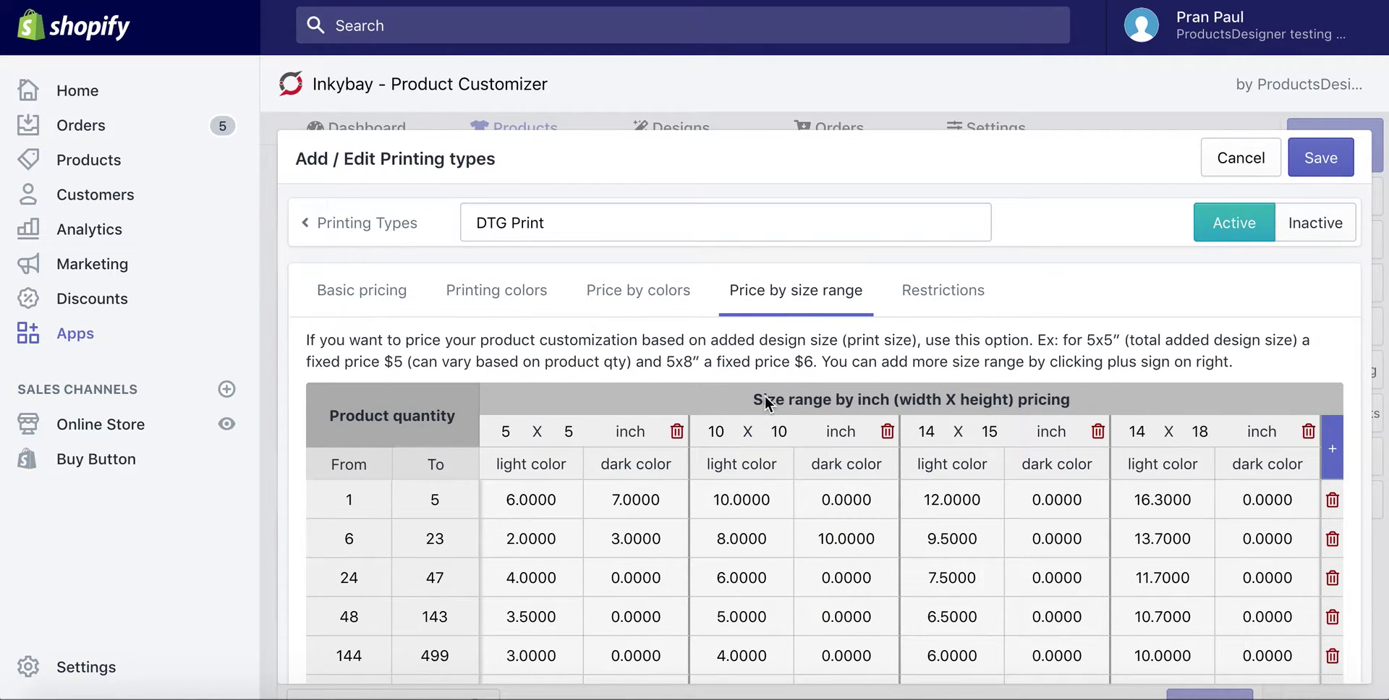
{"action": "scroll", "coordinate": [766, 394], "scroll_direction": "down", "scroll_amount": 1}
{"action": "scroll", "coordinate": [765, 394], "scroll_direction": "down", "scroll_amount": 4}
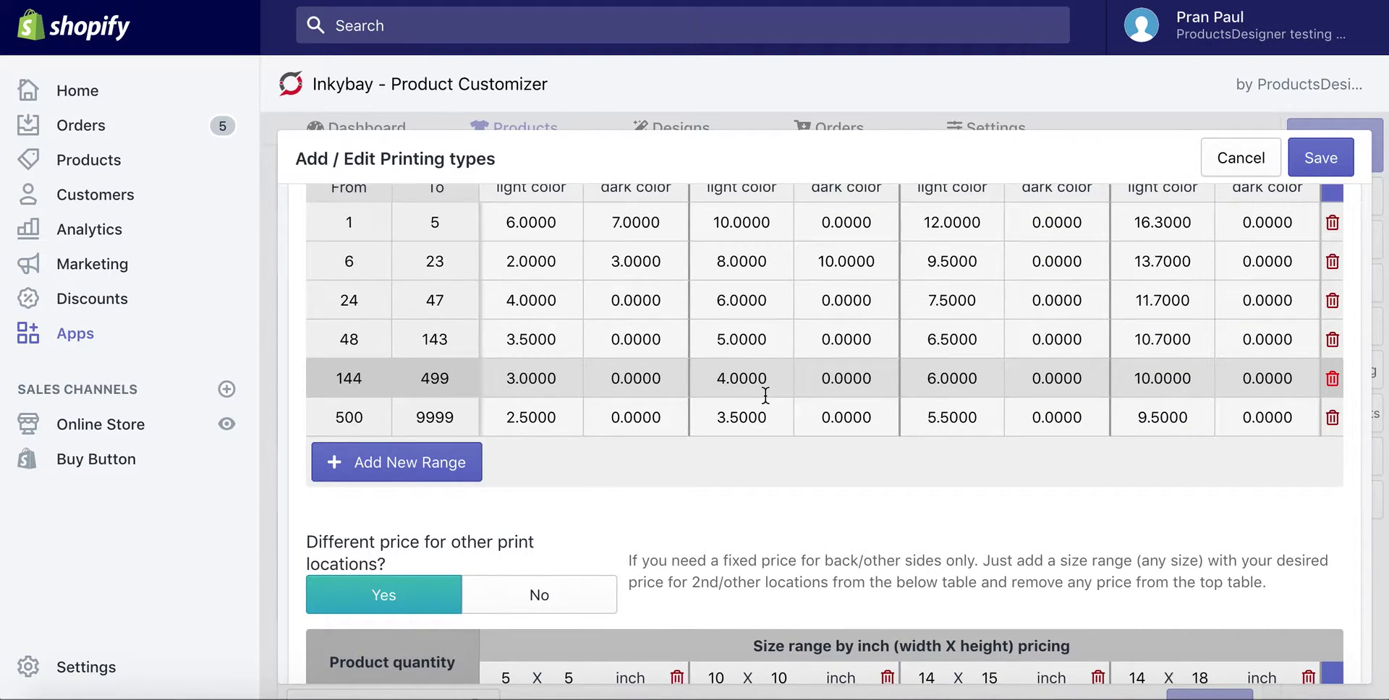
{"action": "scroll", "coordinate": [766, 395], "scroll_direction": "down", "scroll_amount": 4}
{"action": "scroll", "coordinate": [766, 395], "scroll_direction": "up", "scroll_amount": 8}
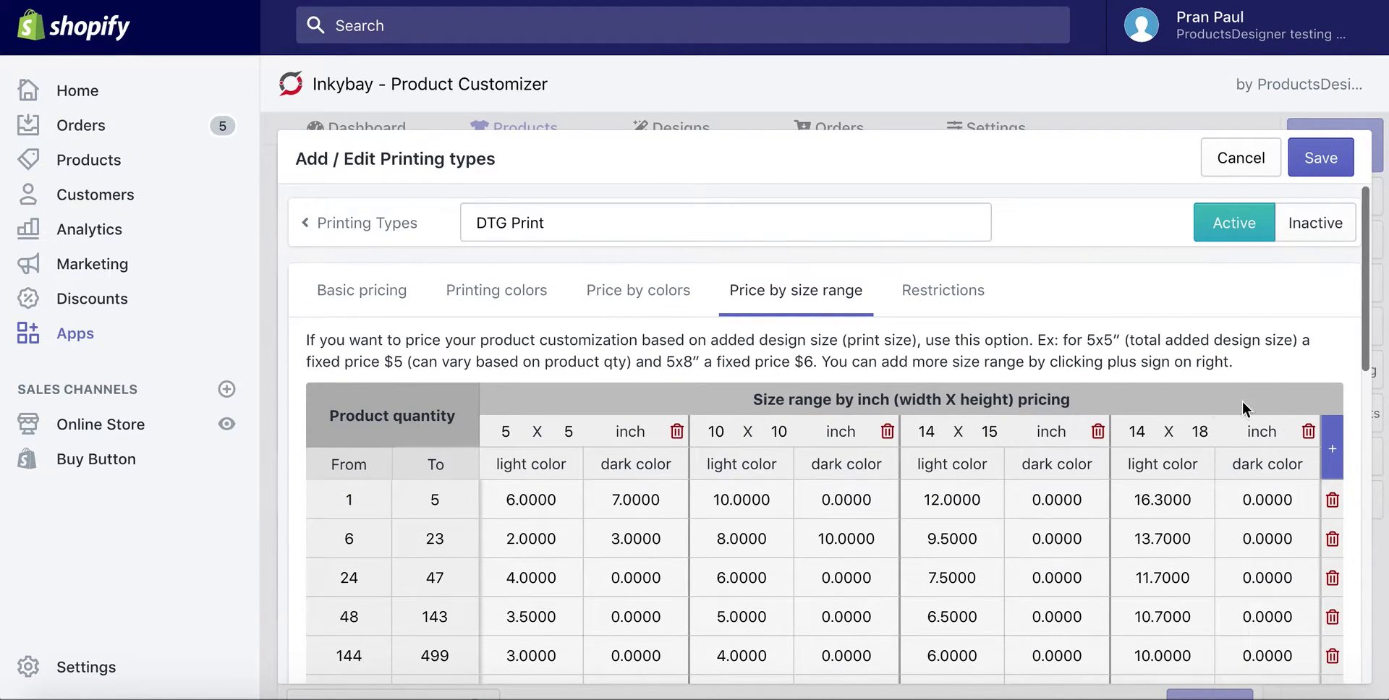
Try adding a size range to the DTG Print price table, delete it again and close the editor without saving
{"action": "left_click", "coordinate": [1331, 446]}
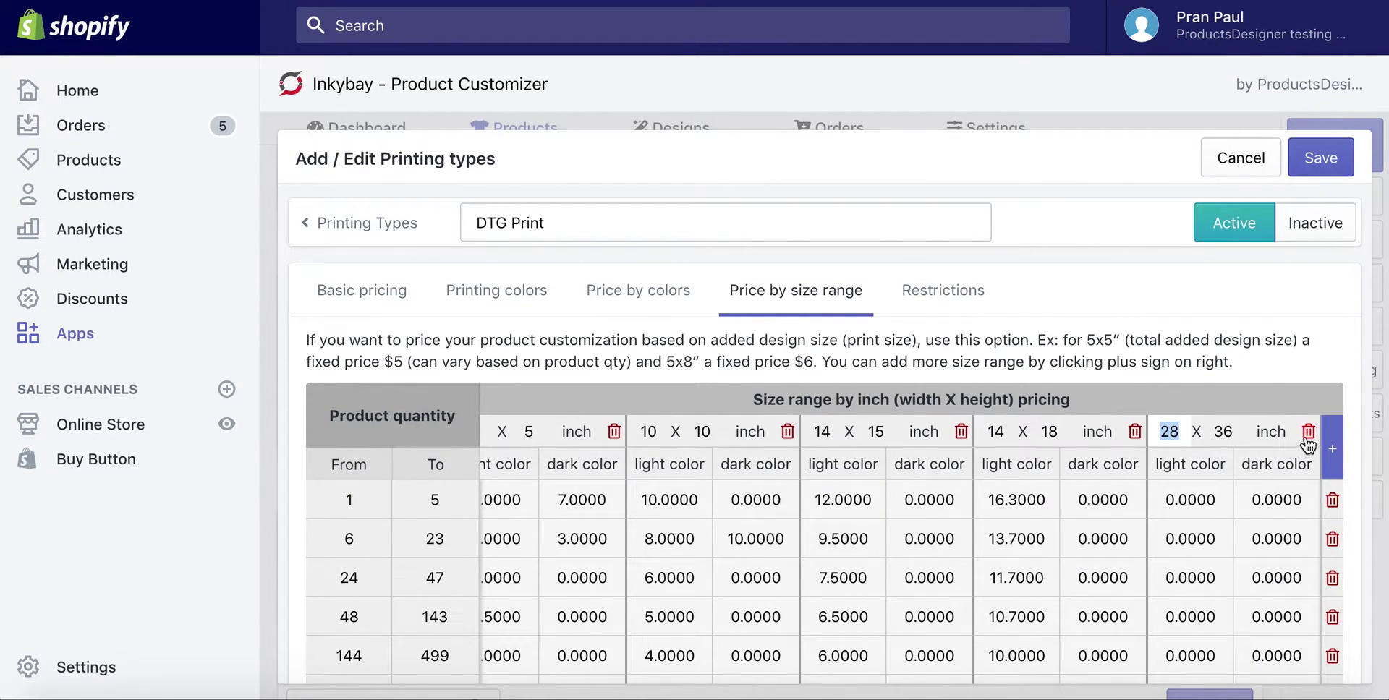
{"action": "left_click", "coordinate": [1308, 434]}
{"action": "scroll", "coordinate": [760, 396], "scroll_direction": "down", "scroll_amount": 2}
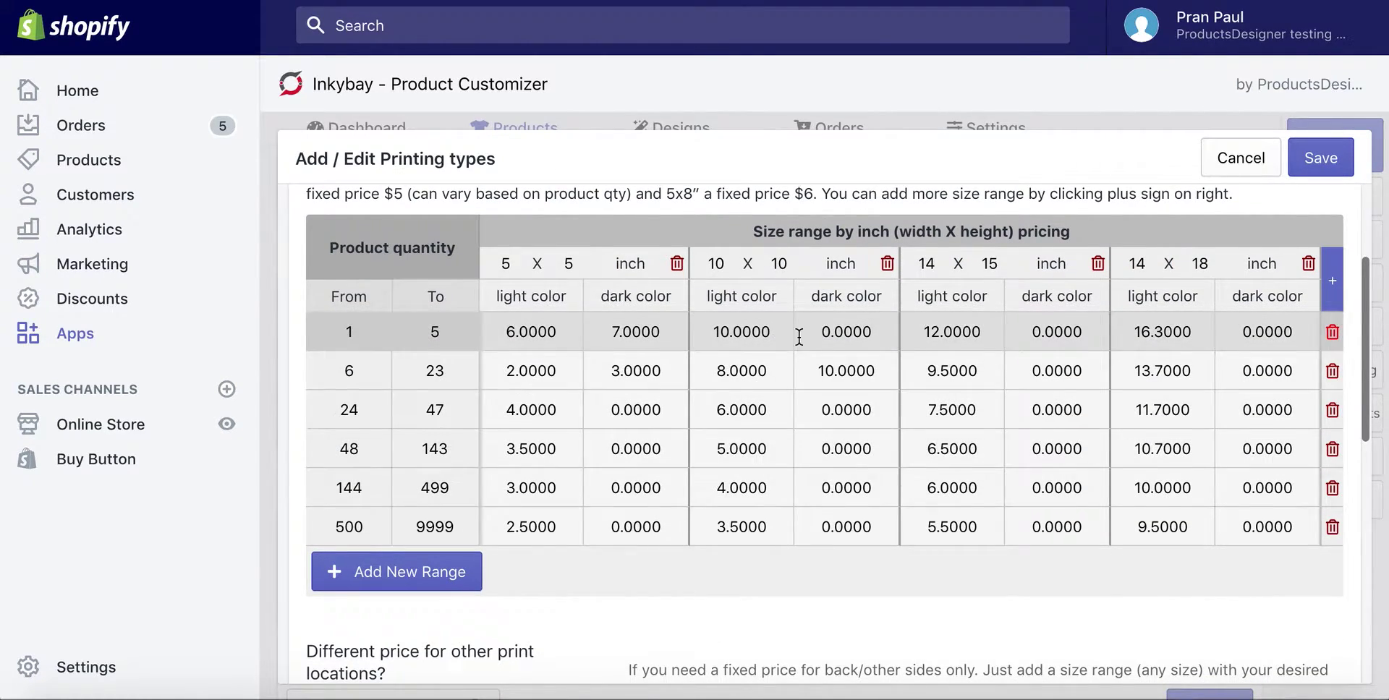
{"action": "scroll", "coordinate": [800, 337], "scroll_direction": "up", "scroll_amount": 2}
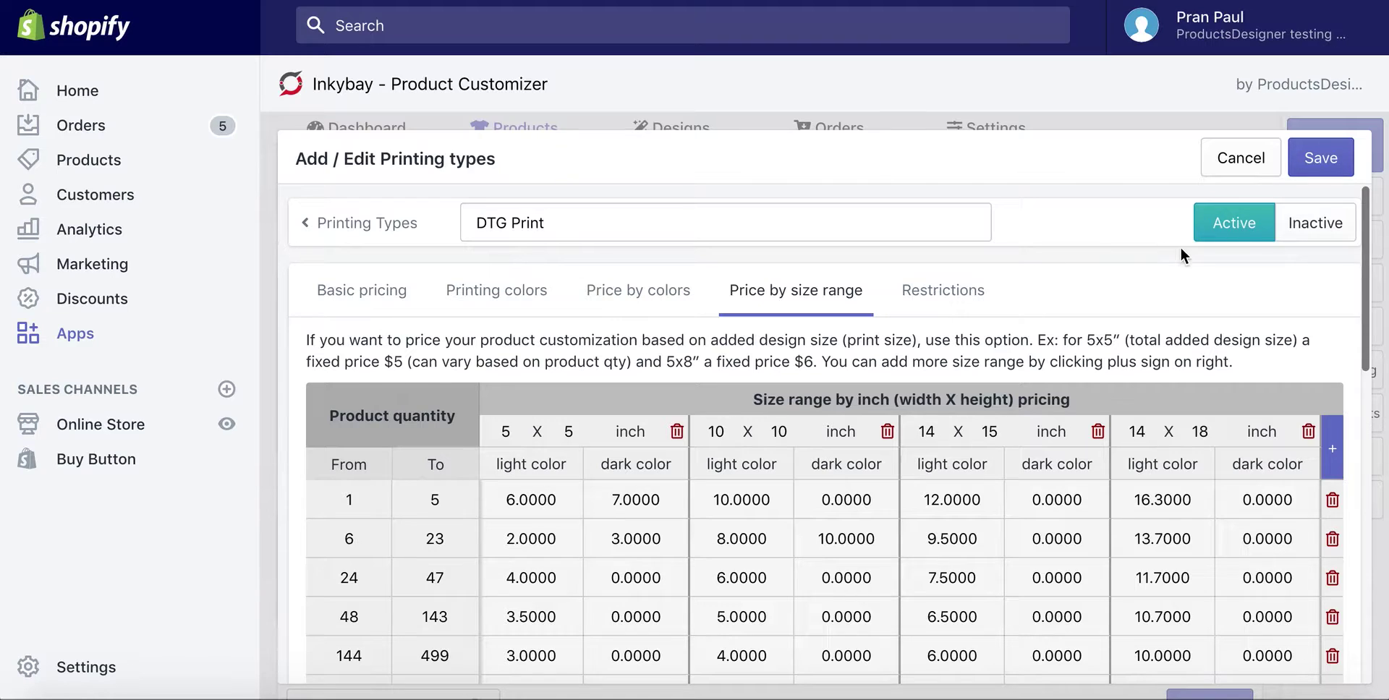
{"action": "left_click", "coordinate": [1250, 160]}
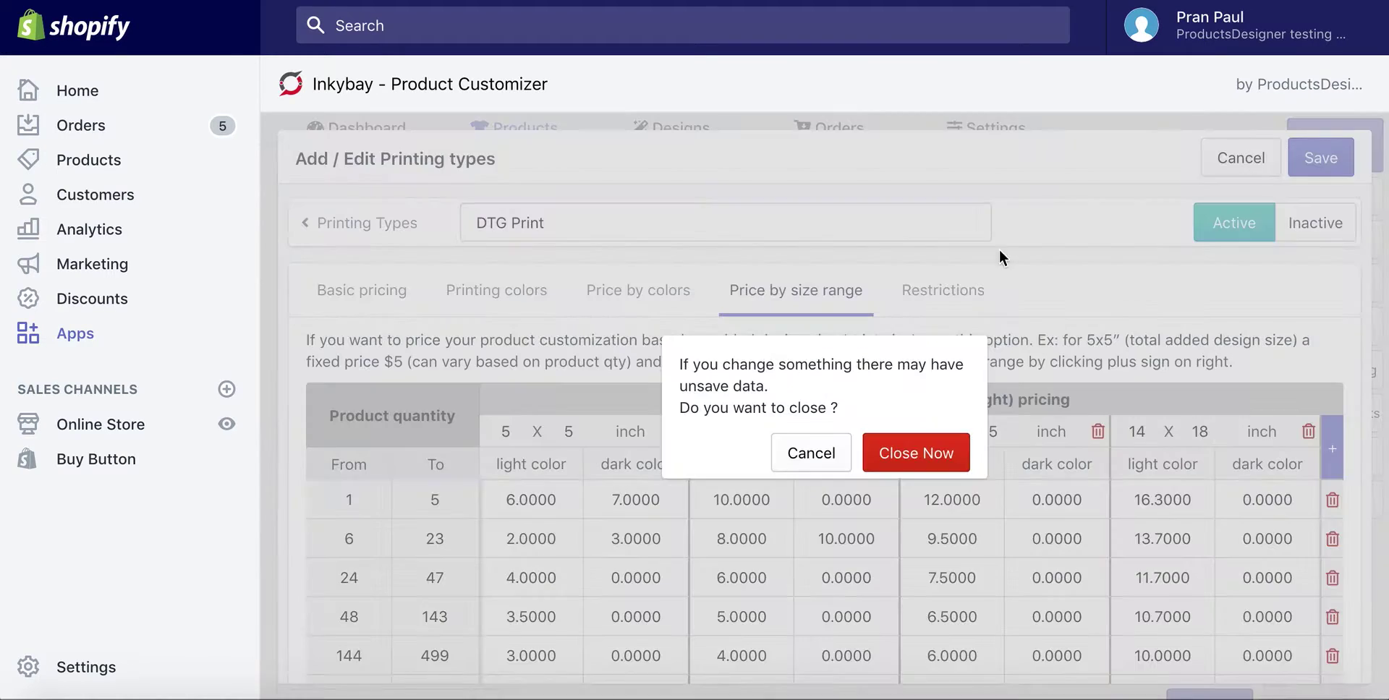
{"action": "left_click", "coordinate": [888, 453]}
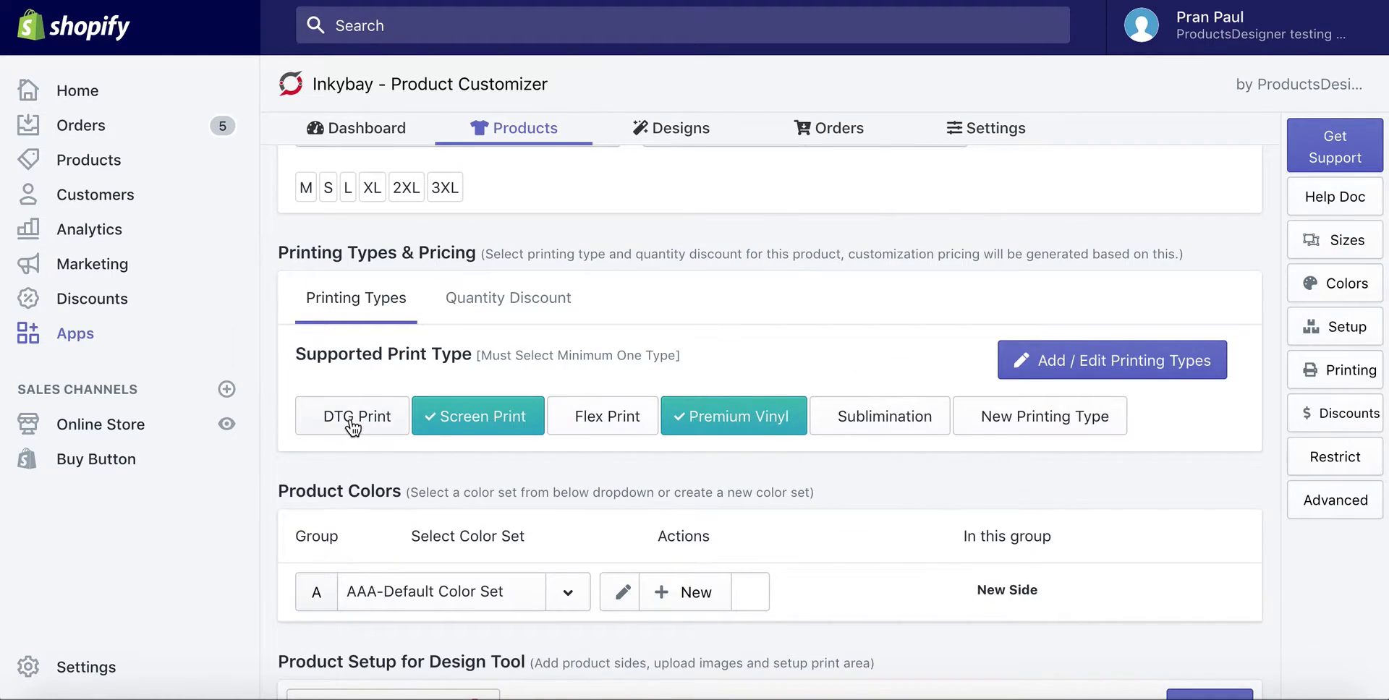
Make DTG Print the product's only supported print type by removing Screen Print and Premium Vinyl
{"action": "left_click", "coordinate": [481, 426]}
{"action": "left_click", "coordinate": [724, 427]}
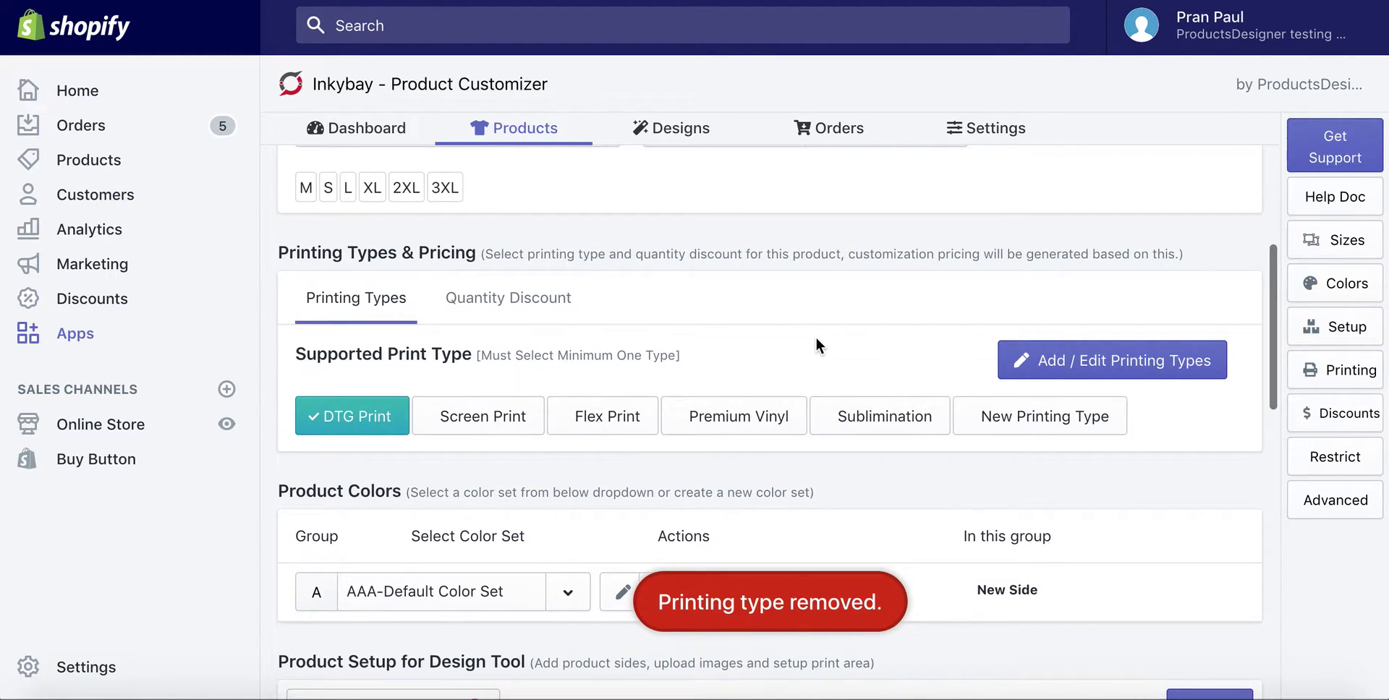
Open the quantity discount editor for the product and review its discount sets and product page display settings
{"action": "left_click", "coordinate": [478, 288]}
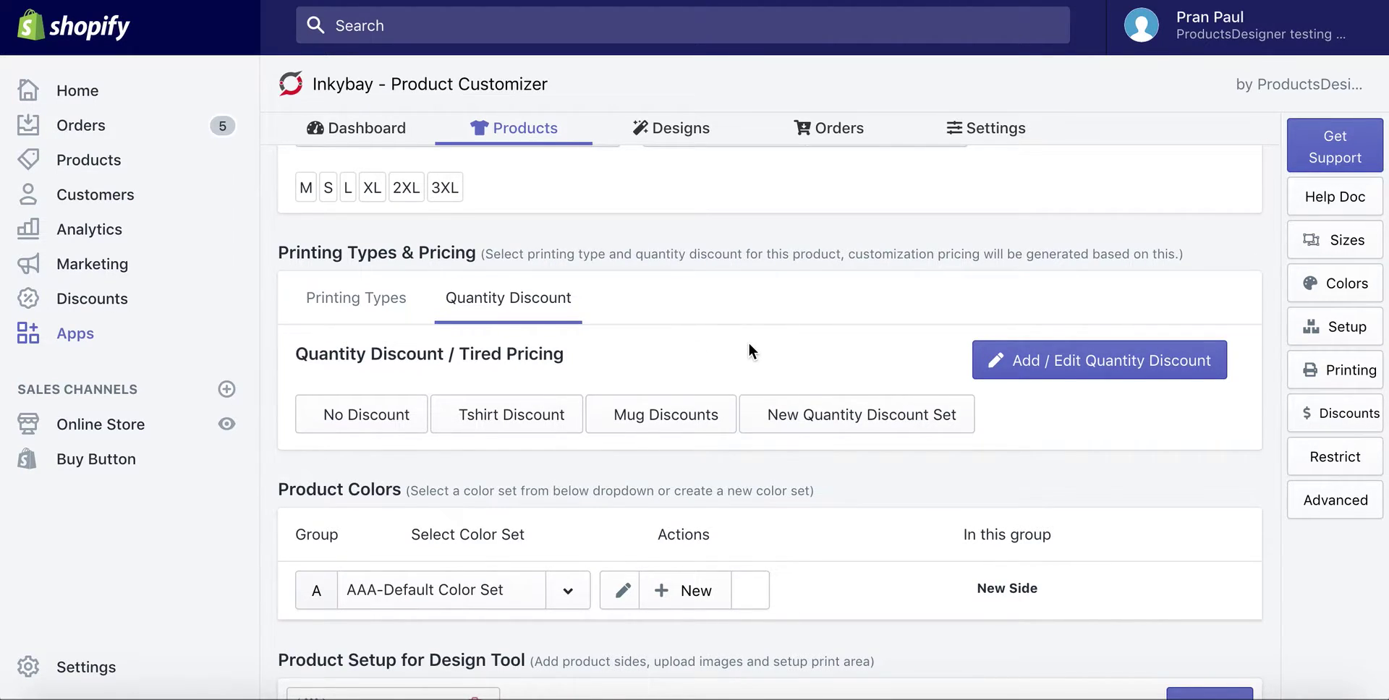
{"action": "scroll", "coordinate": [749, 345], "scroll_direction": "up", "scroll_amount": 2}
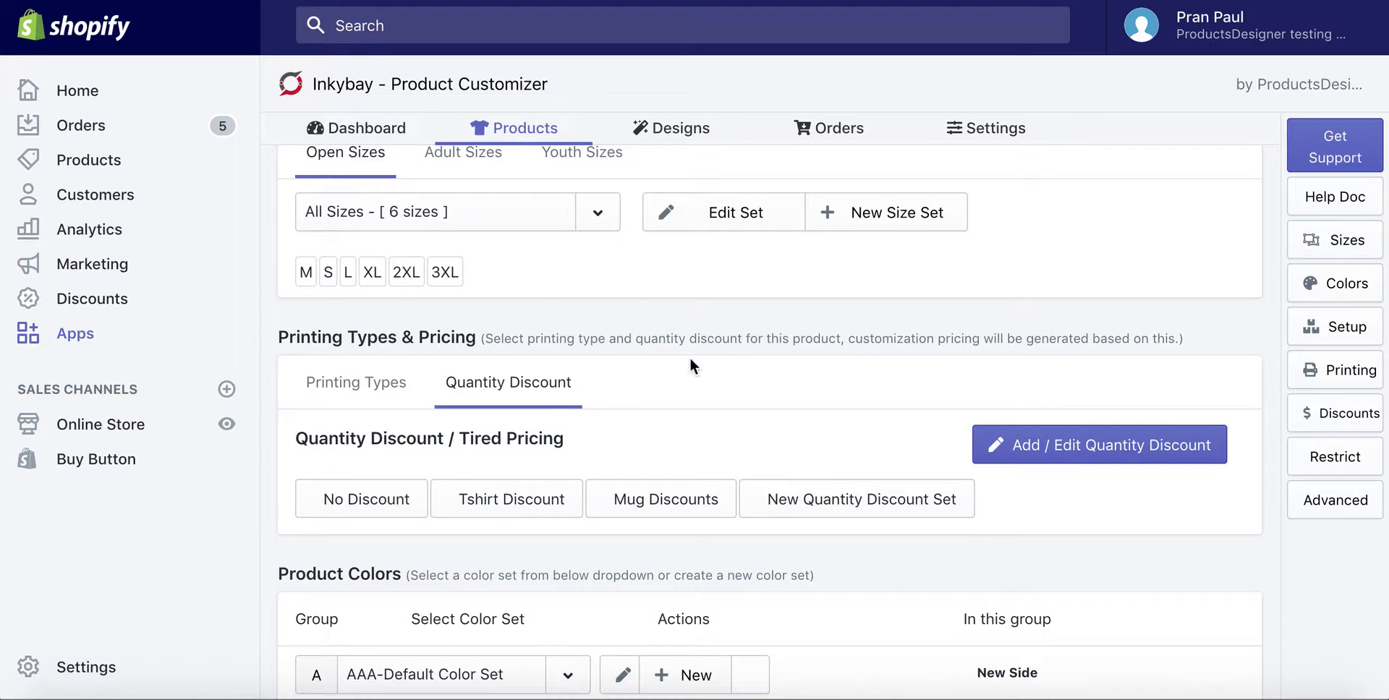
{"action": "scroll", "coordinate": [694, 360], "scroll_direction": "down", "scroll_amount": 3}
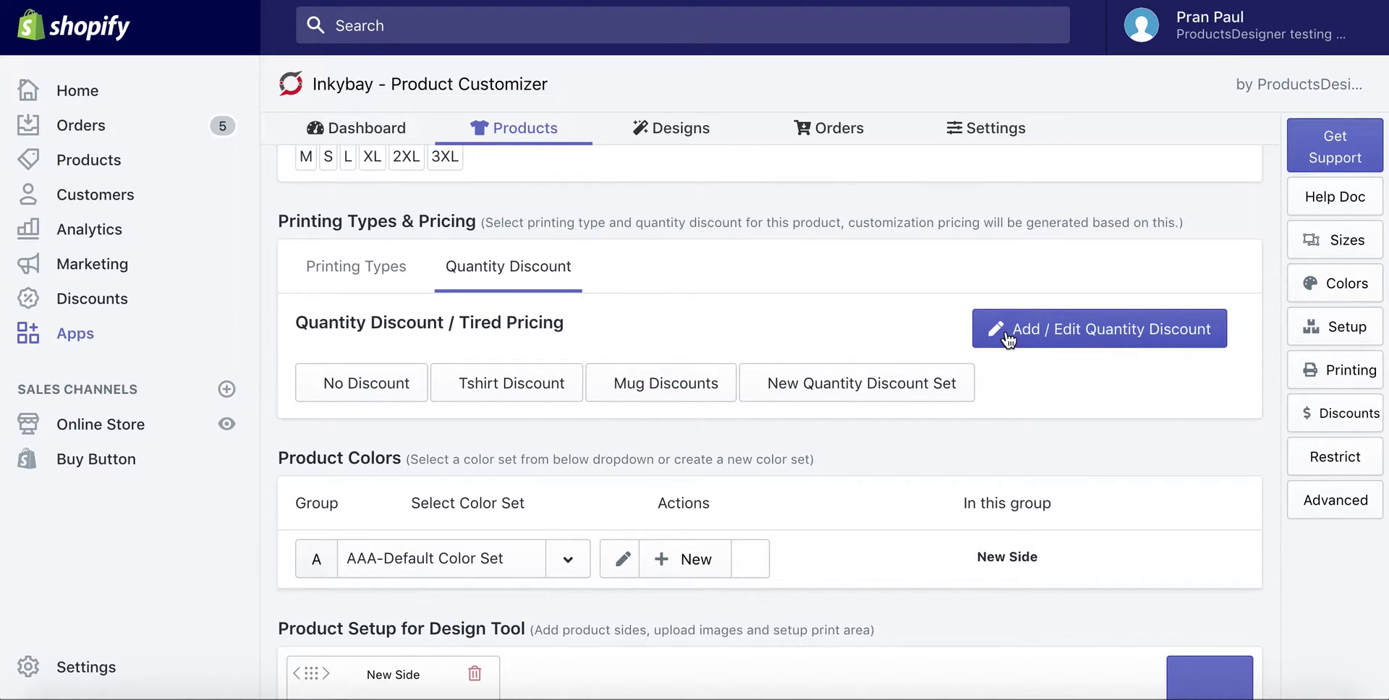
{"action": "left_click", "coordinate": [1063, 336]}
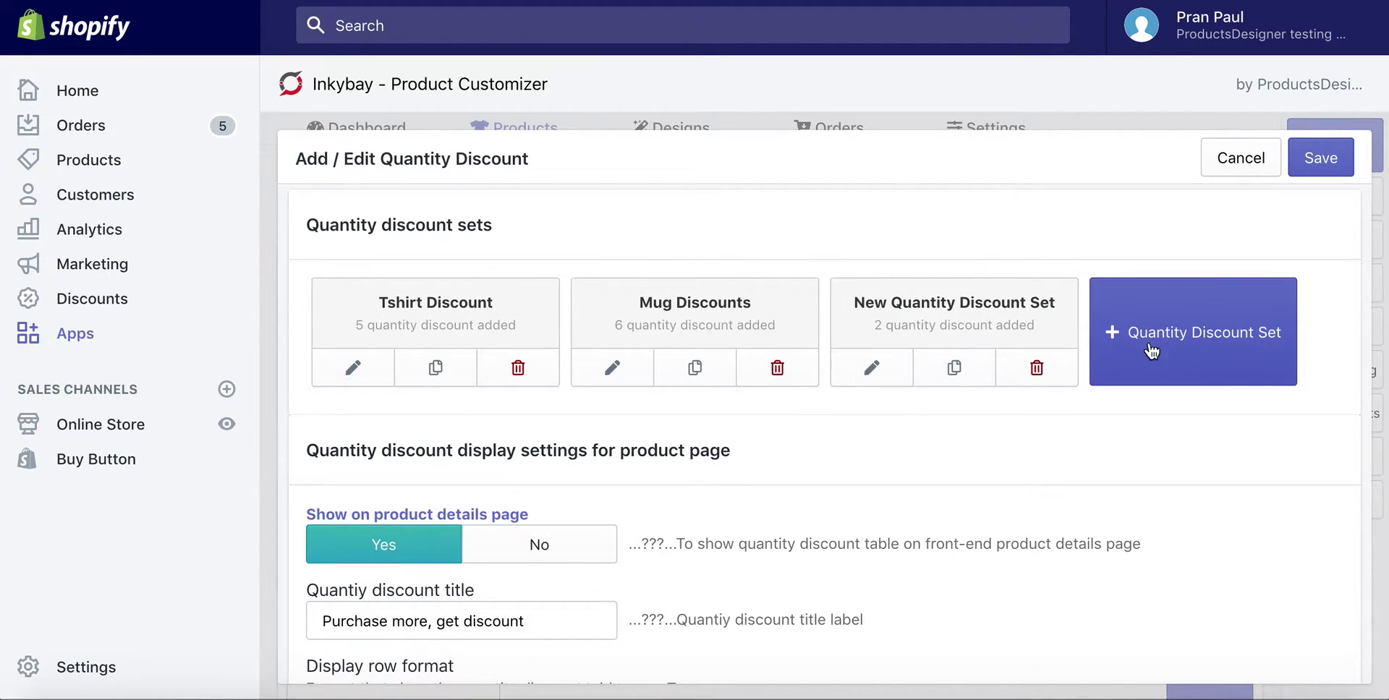
{"action": "scroll", "coordinate": [695, 452], "scroll_direction": "down", "scroll_amount": 3}
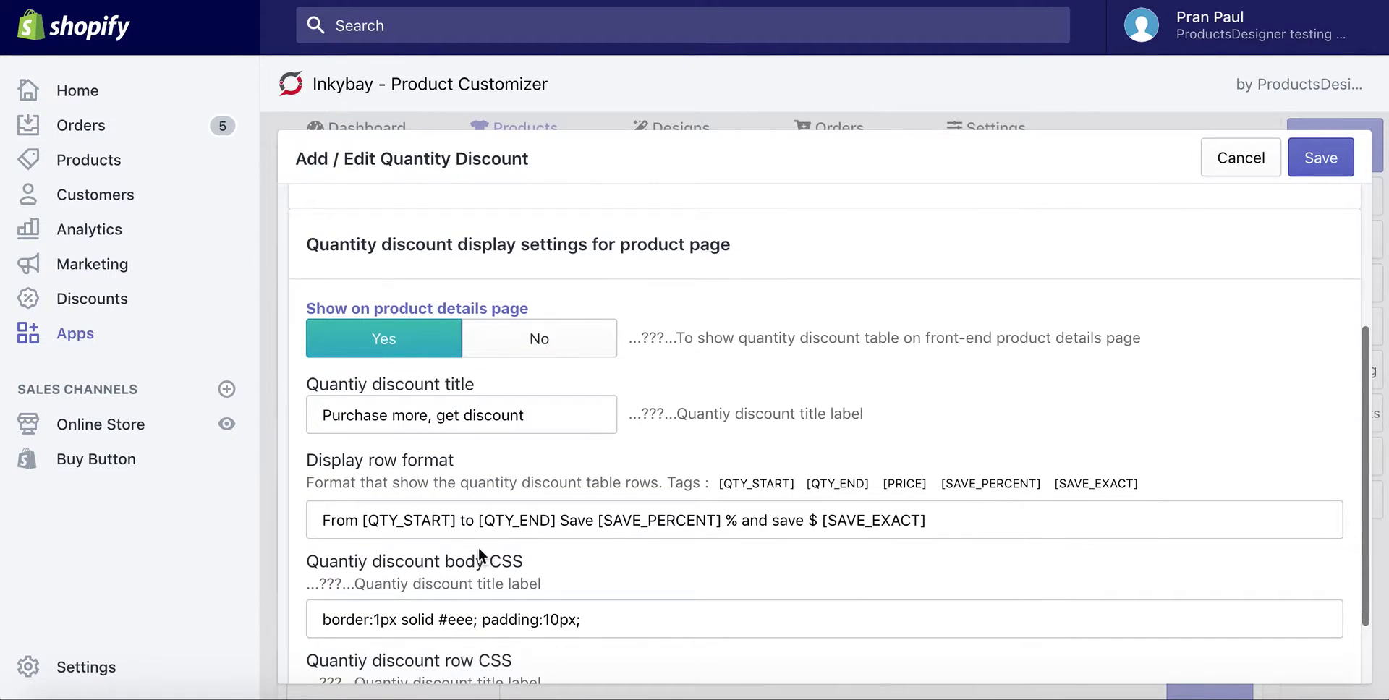
{"action": "scroll", "coordinate": [661, 391], "scroll_direction": "down", "scroll_amount": 2}
{"action": "scroll", "coordinate": [661, 388], "scroll_direction": "up", "scroll_amount": 5}
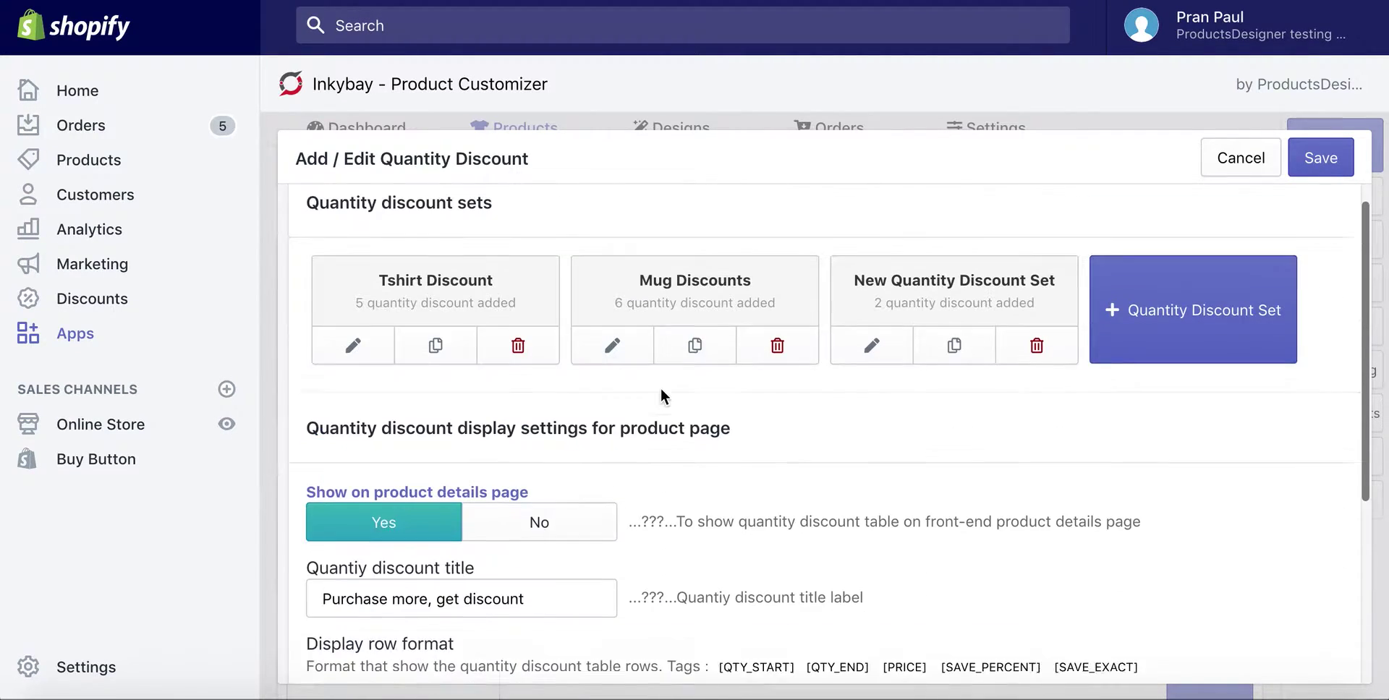
Open the Tshirt Discount set for editing and examine its calculation type and quantity discount ranges
{"action": "left_click", "coordinate": [357, 372]}
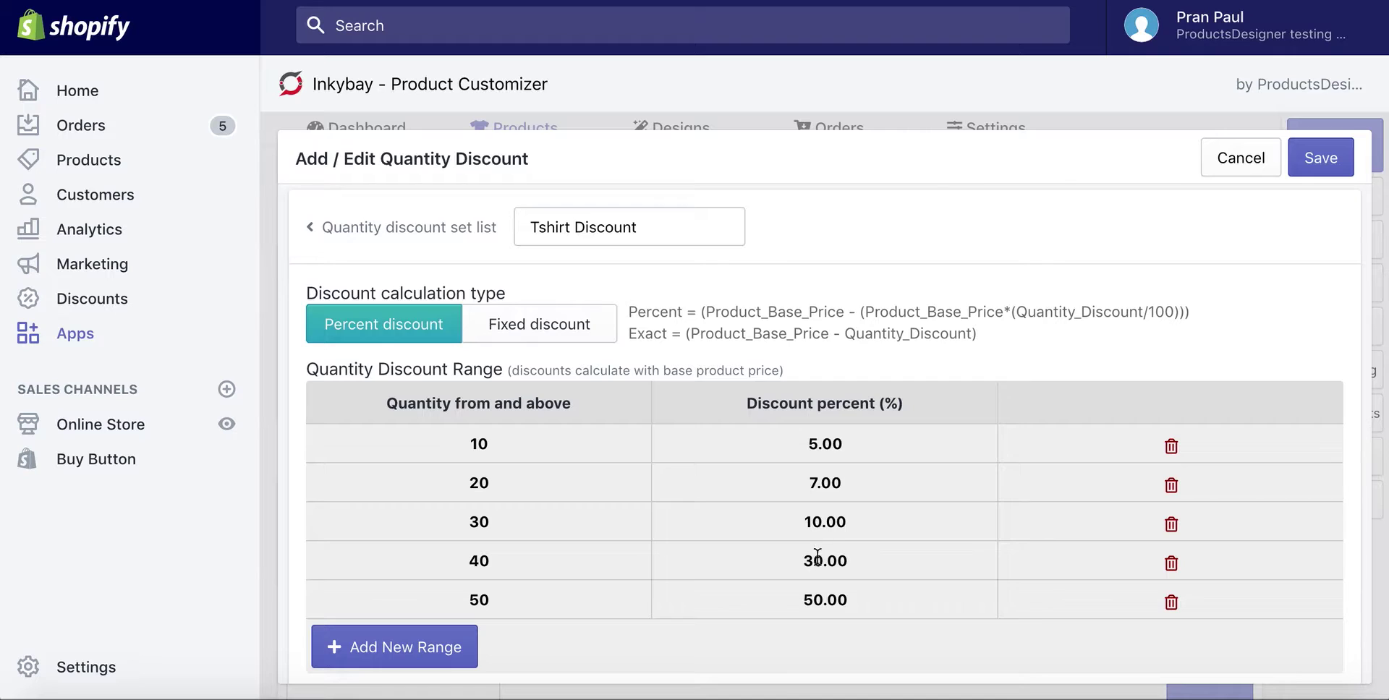
{"action": "left_click", "coordinate": [779, 443]}
{"action": "scroll", "coordinate": [654, 480], "scroll_direction": "down", "scroll_amount": 1}
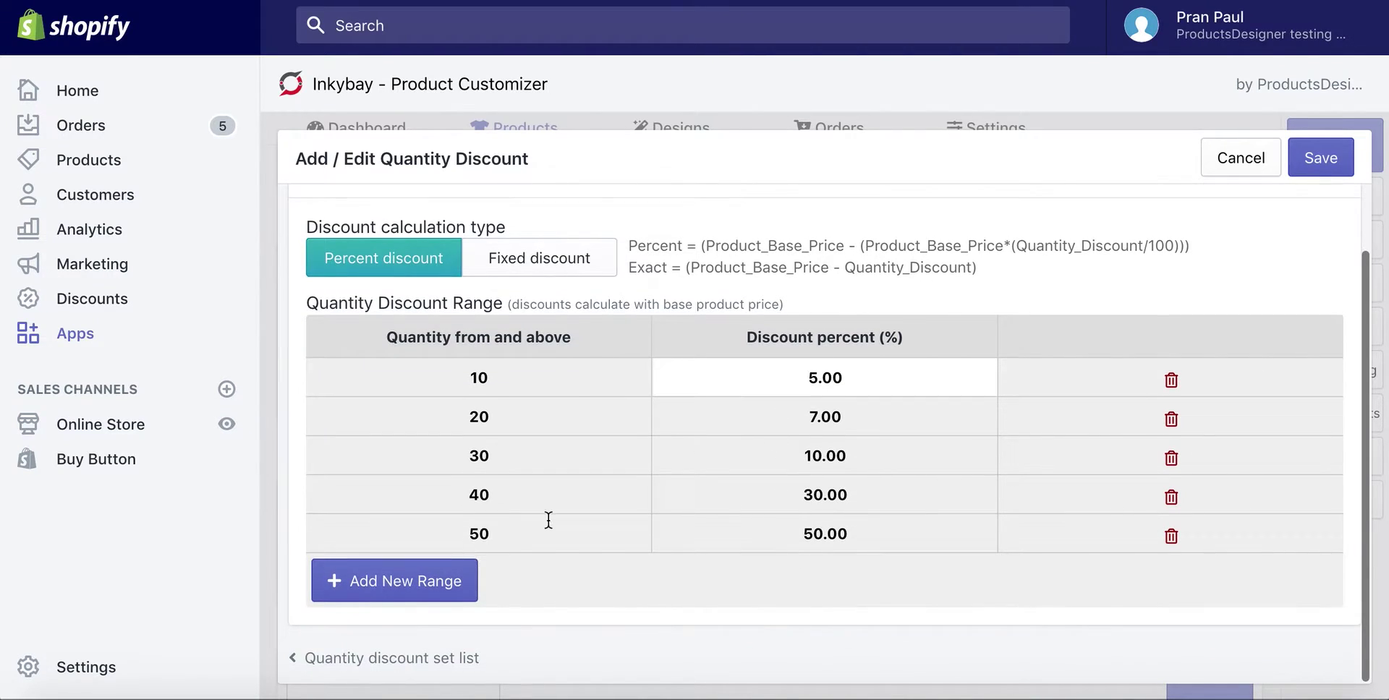
Try adding a range from quantity 60 to the Tshirt Discount set, delete it again and close the editor without saving
{"action": "left_click", "coordinate": [362, 589]}
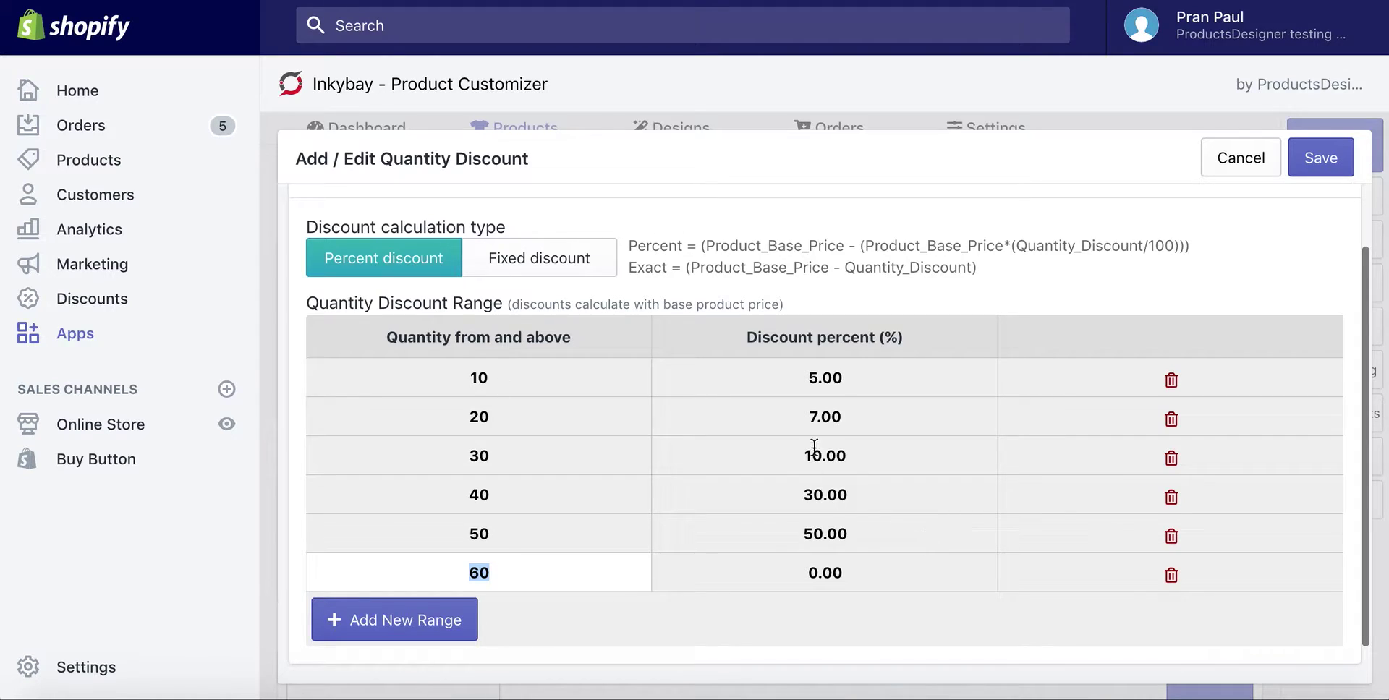
{"action": "left_click", "coordinate": [853, 571]}
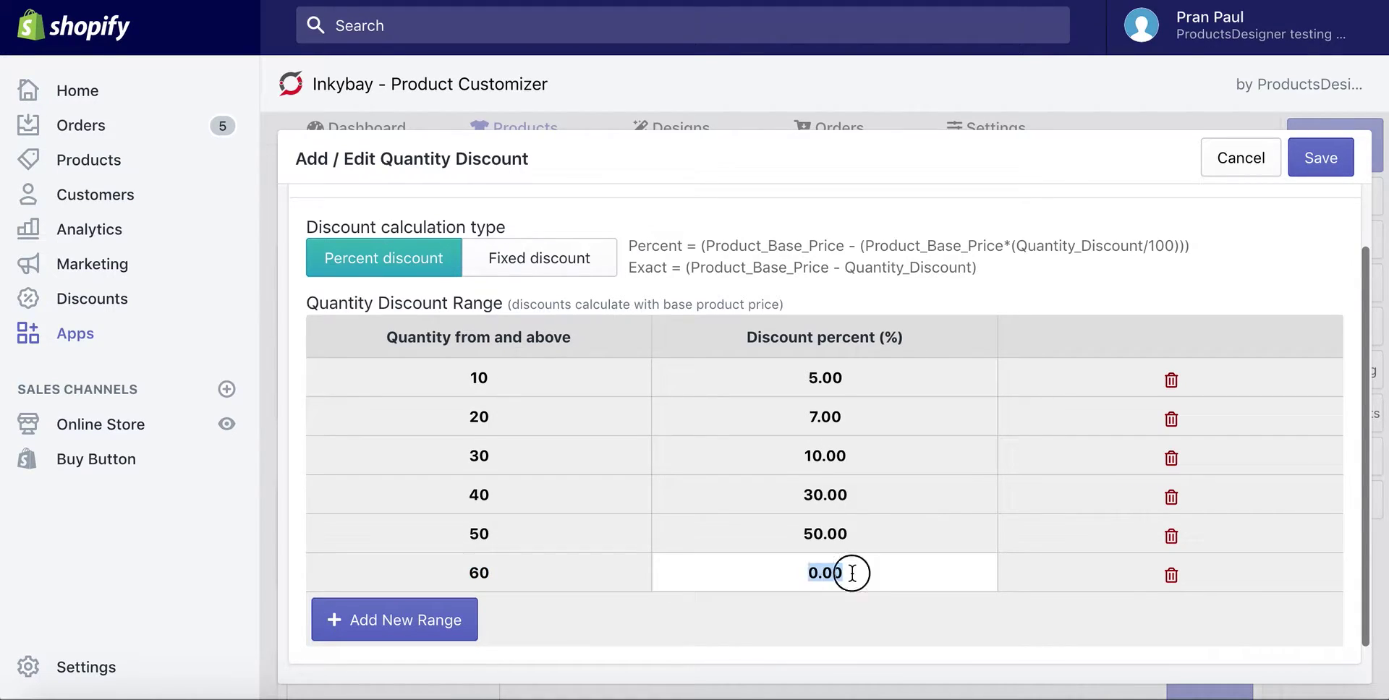
{"action": "left_click", "coordinate": [1171, 576]}
{"action": "left_click", "coordinate": [1259, 157]}
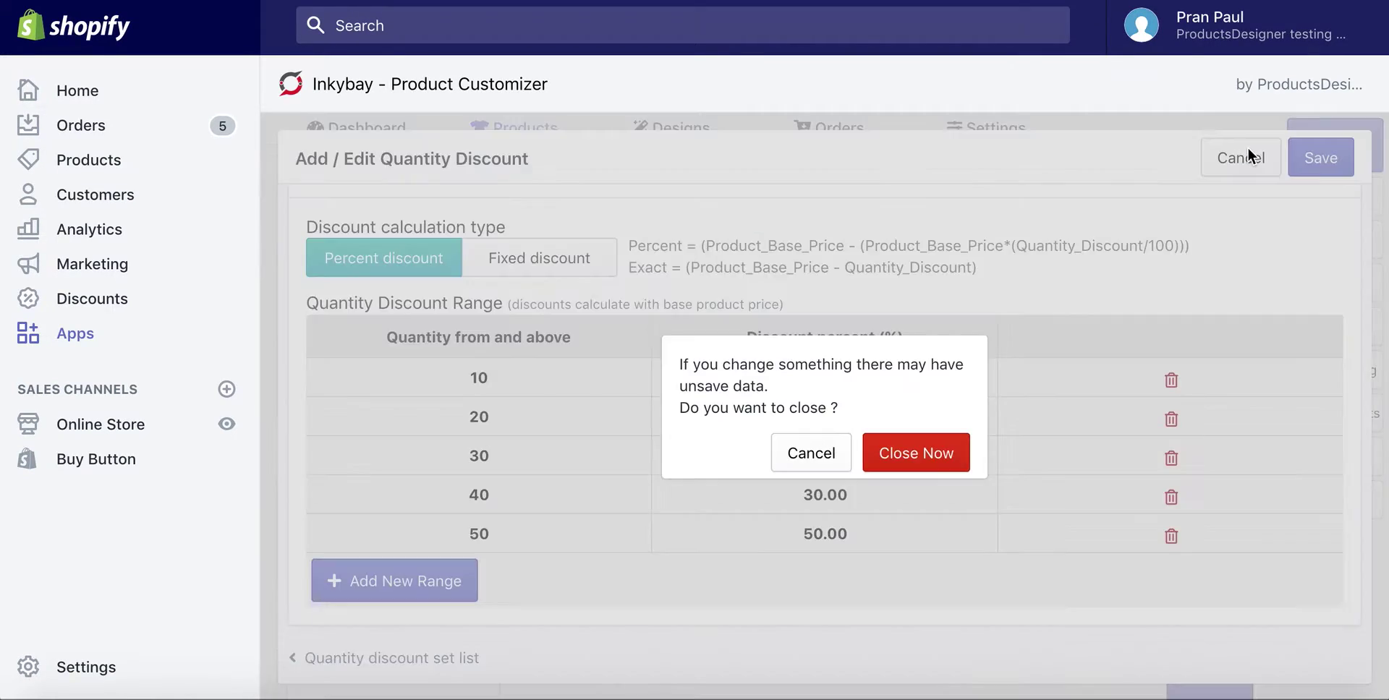
{"action": "left_click", "coordinate": [904, 464]}
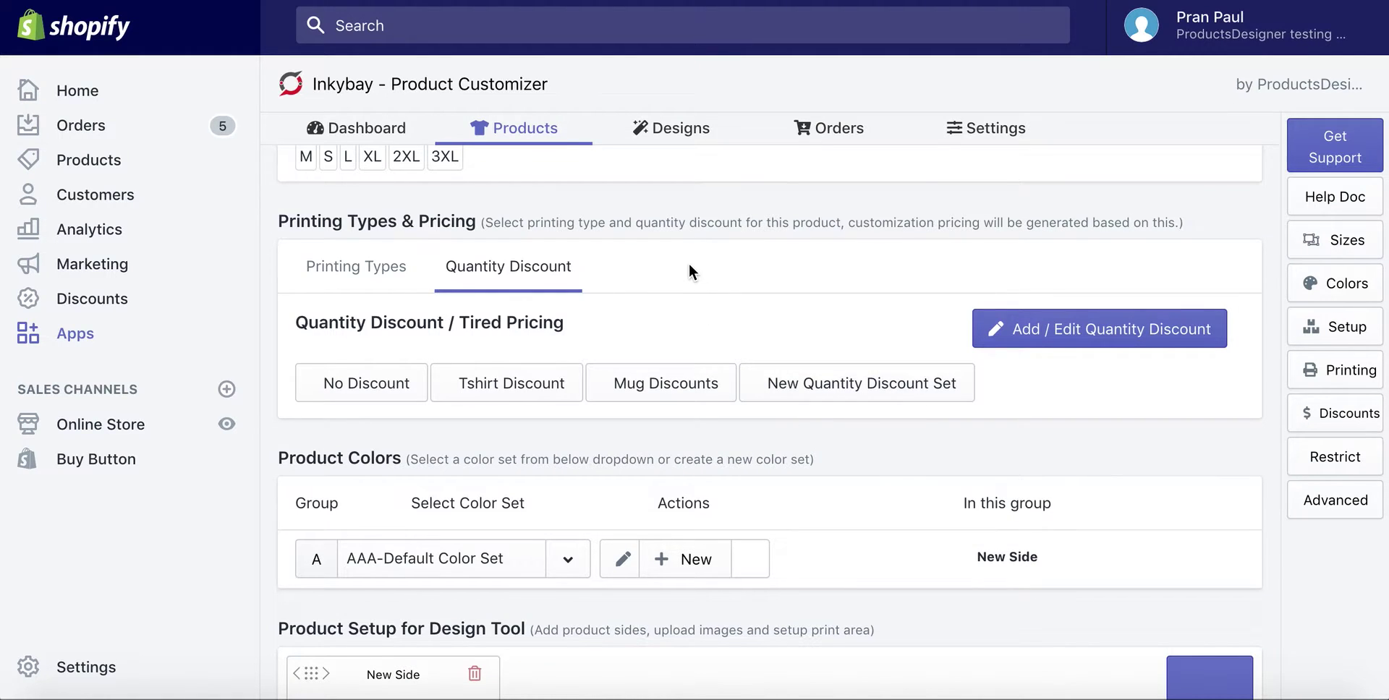
Return to the printing types and assign the INKYBAY SINGLE 002 color set to product color group A
{"action": "left_click", "coordinate": [359, 266]}
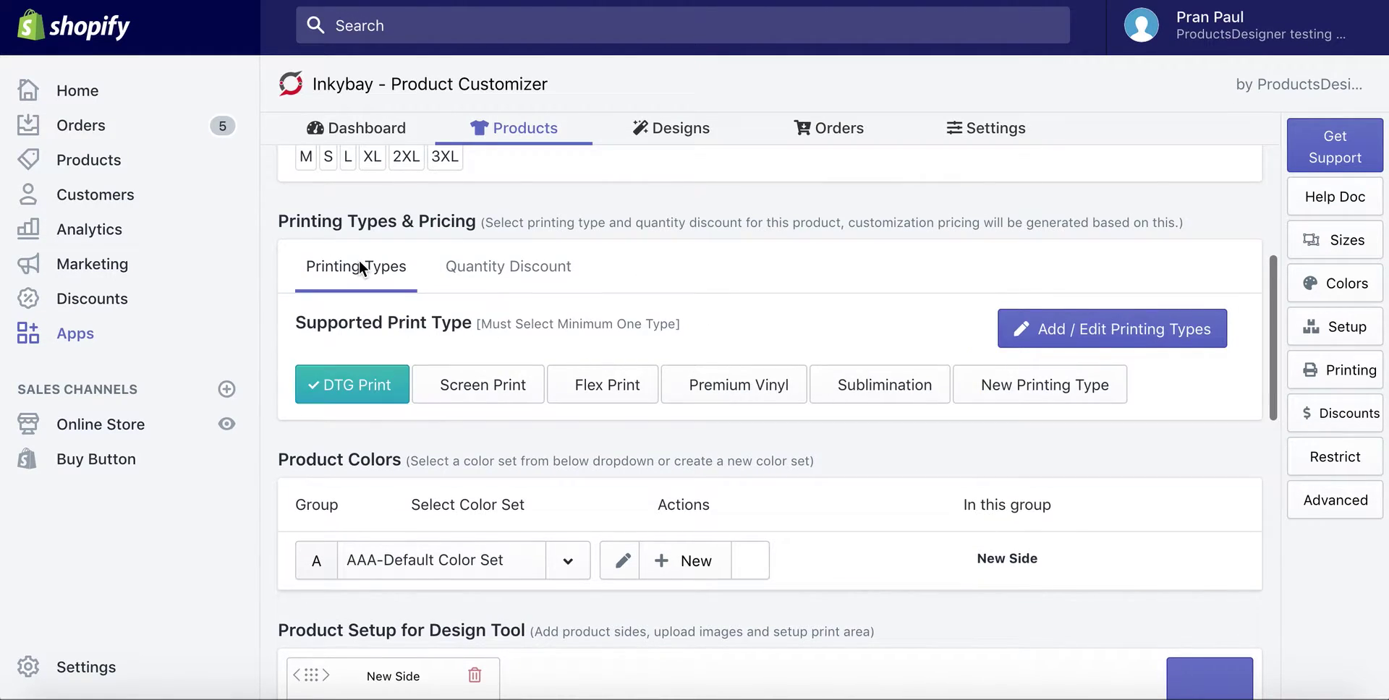
{"action": "scroll", "coordinate": [780, 305], "scroll_direction": "down", "scroll_amount": 3}
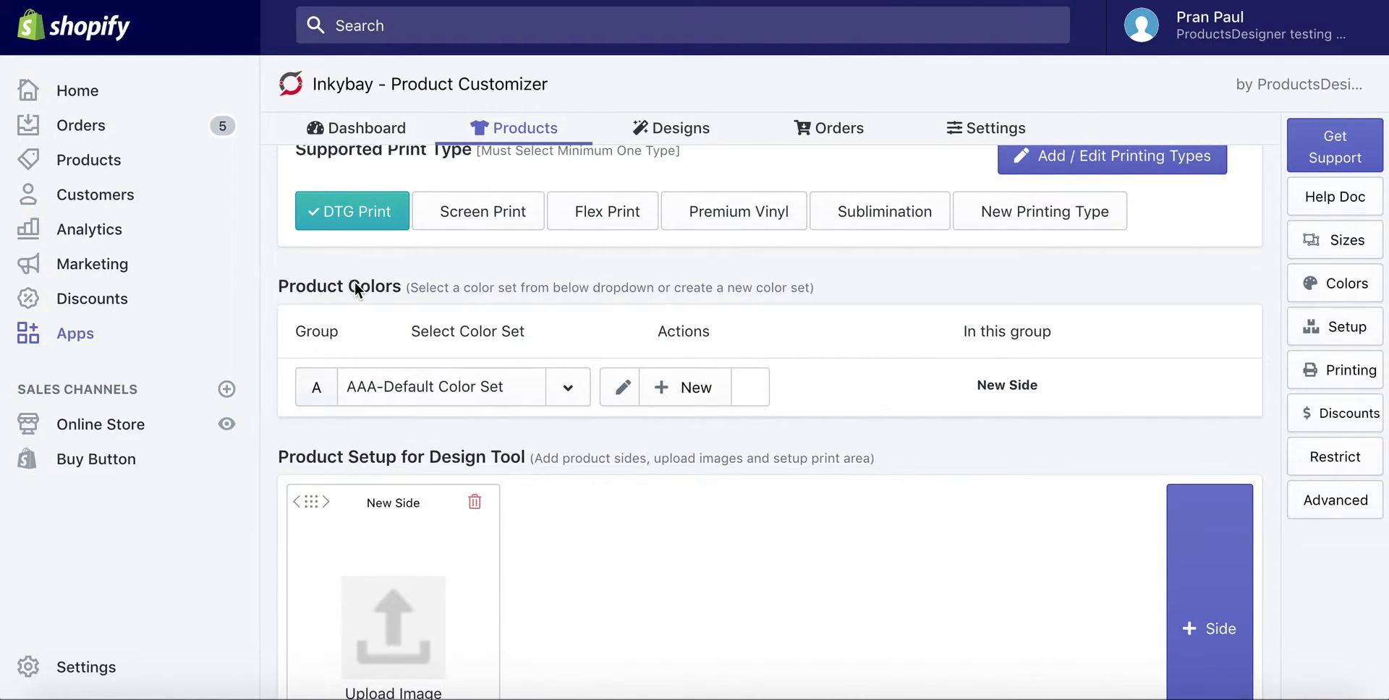
{"action": "left_click", "coordinate": [450, 397]}
{"action": "scroll", "coordinate": [450, 397], "scroll_direction": "down", "scroll_amount": 3}
{"action": "scroll", "coordinate": [510, 431], "scroll_direction": "down", "scroll_amount": 1}
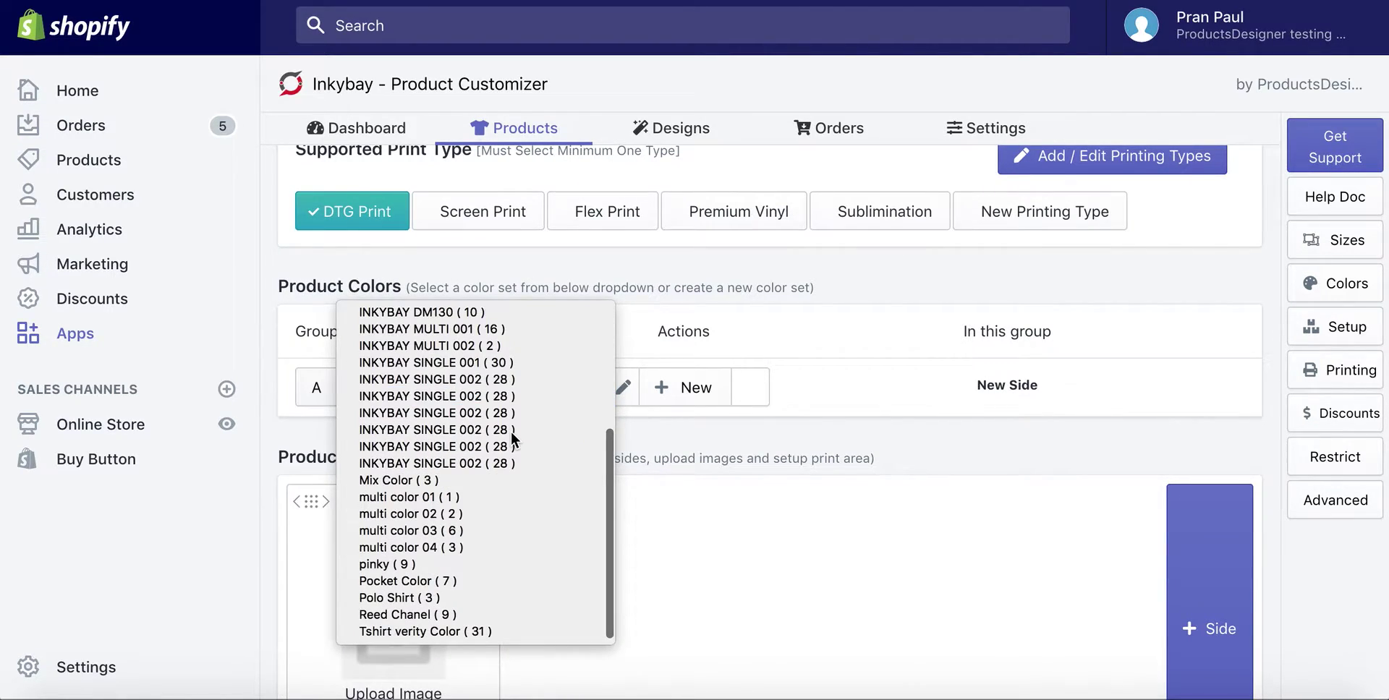
{"action": "scroll", "coordinate": [511, 432], "scroll_direction": "up", "scroll_amount": 5}
{"action": "scroll", "coordinate": [511, 431], "scroll_direction": "down", "scroll_amount": 5}
{"action": "left_click", "coordinate": [497, 394]}
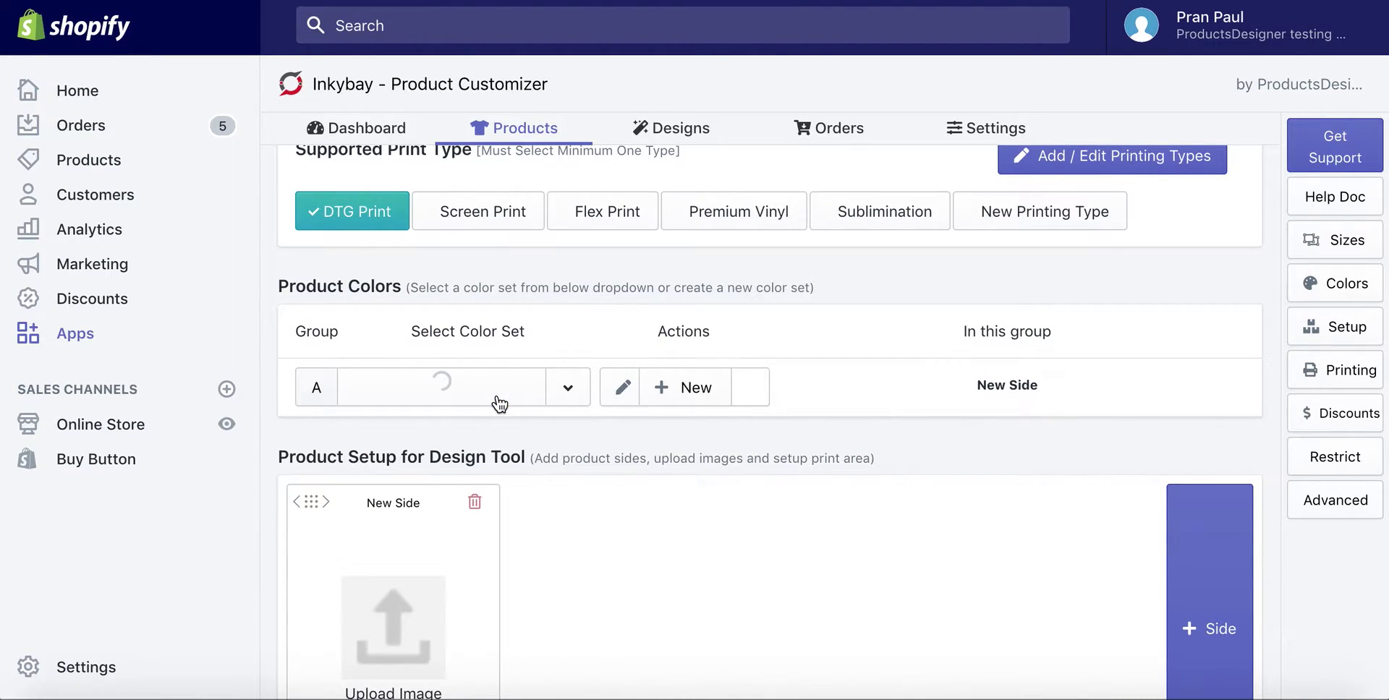
Try creating a new color set with two colors added below White, and close the editor without saving
{"action": "scroll", "coordinate": [646, 450], "scroll_direction": "down", "scroll_amount": 1}
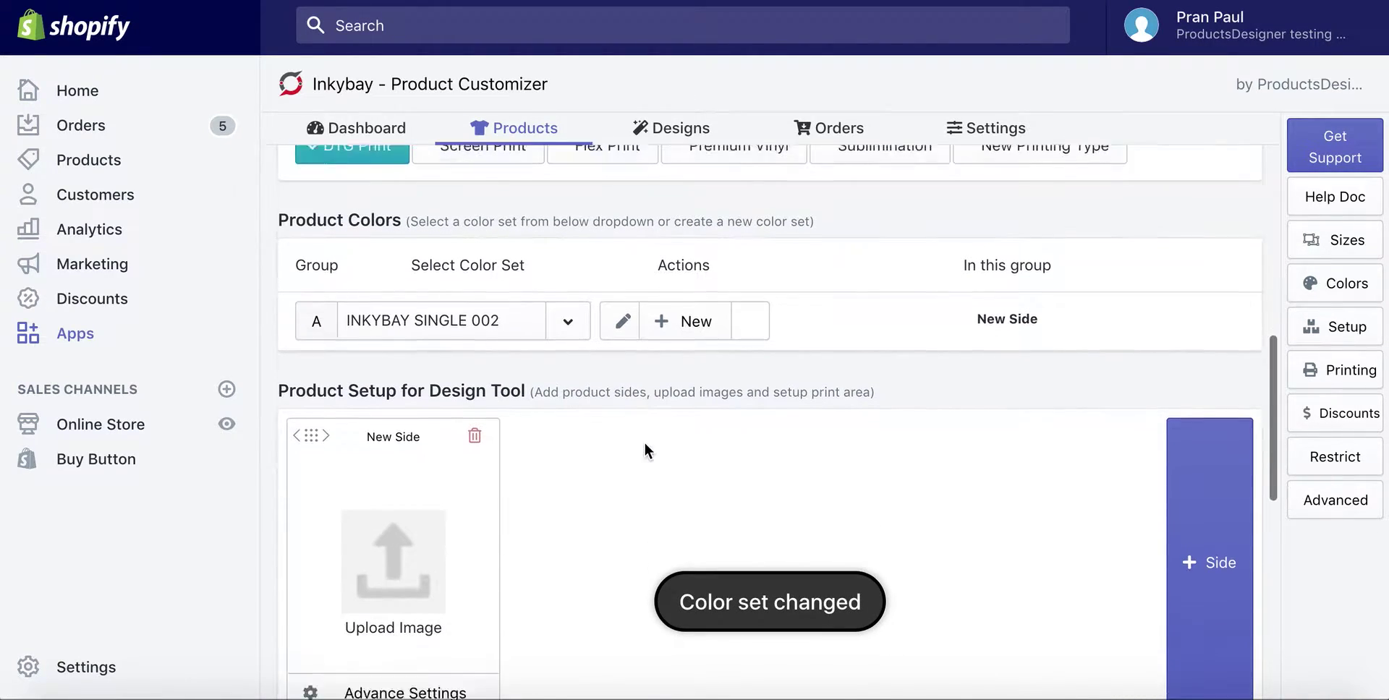
{"action": "left_click", "coordinate": [694, 308]}
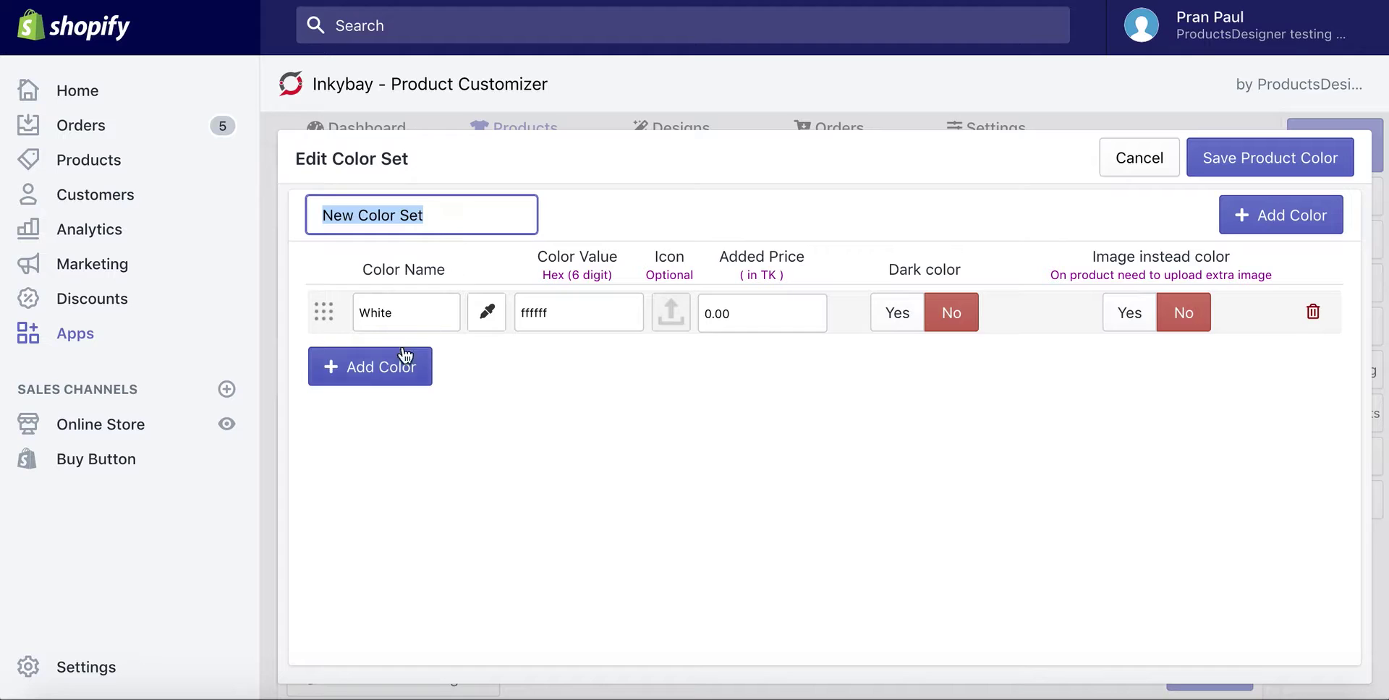
{"action": "left_click", "coordinate": [384, 372]}
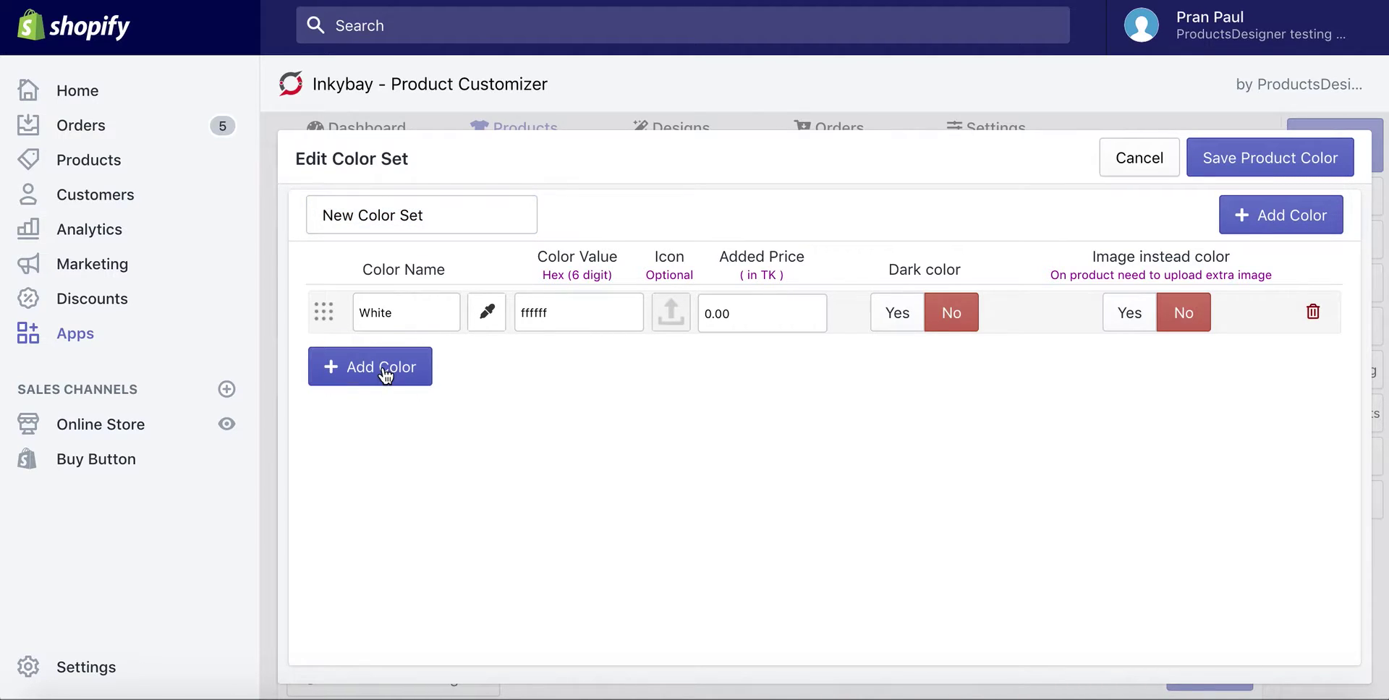
{"action": "left_click", "coordinate": [377, 435]}
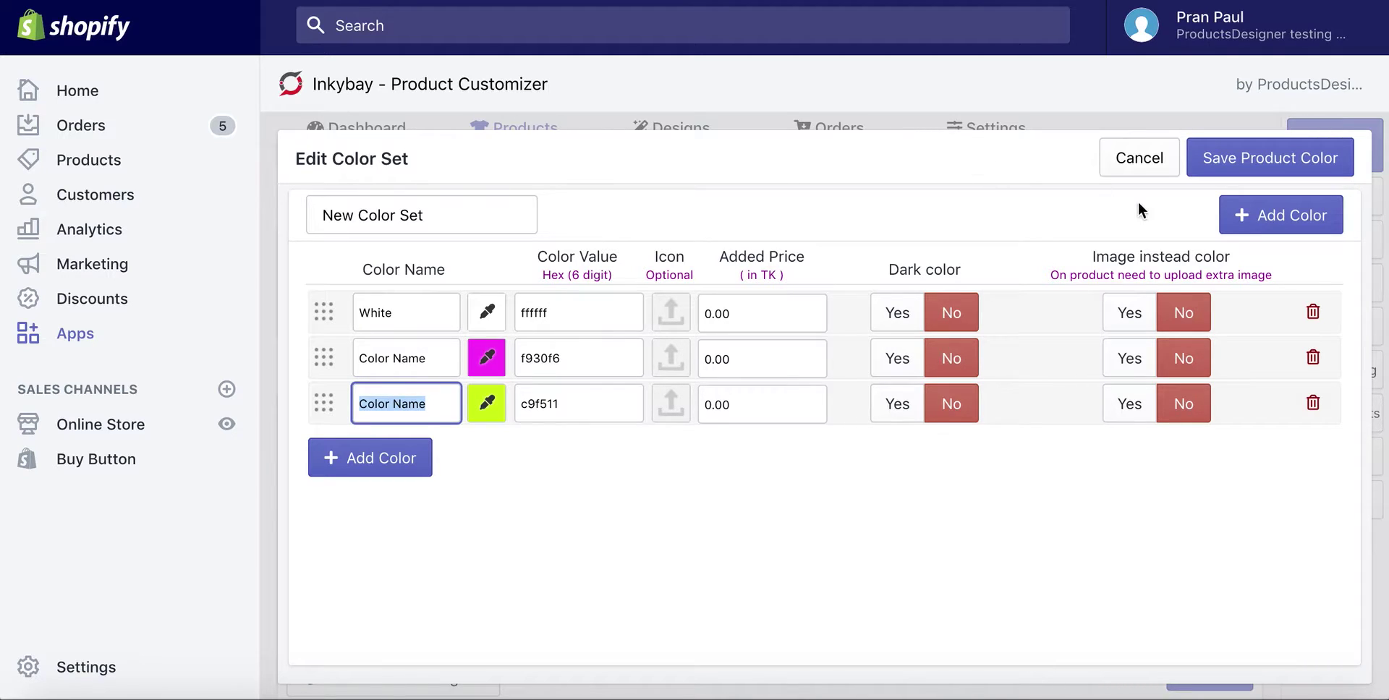
{"action": "left_click", "coordinate": [1153, 164]}
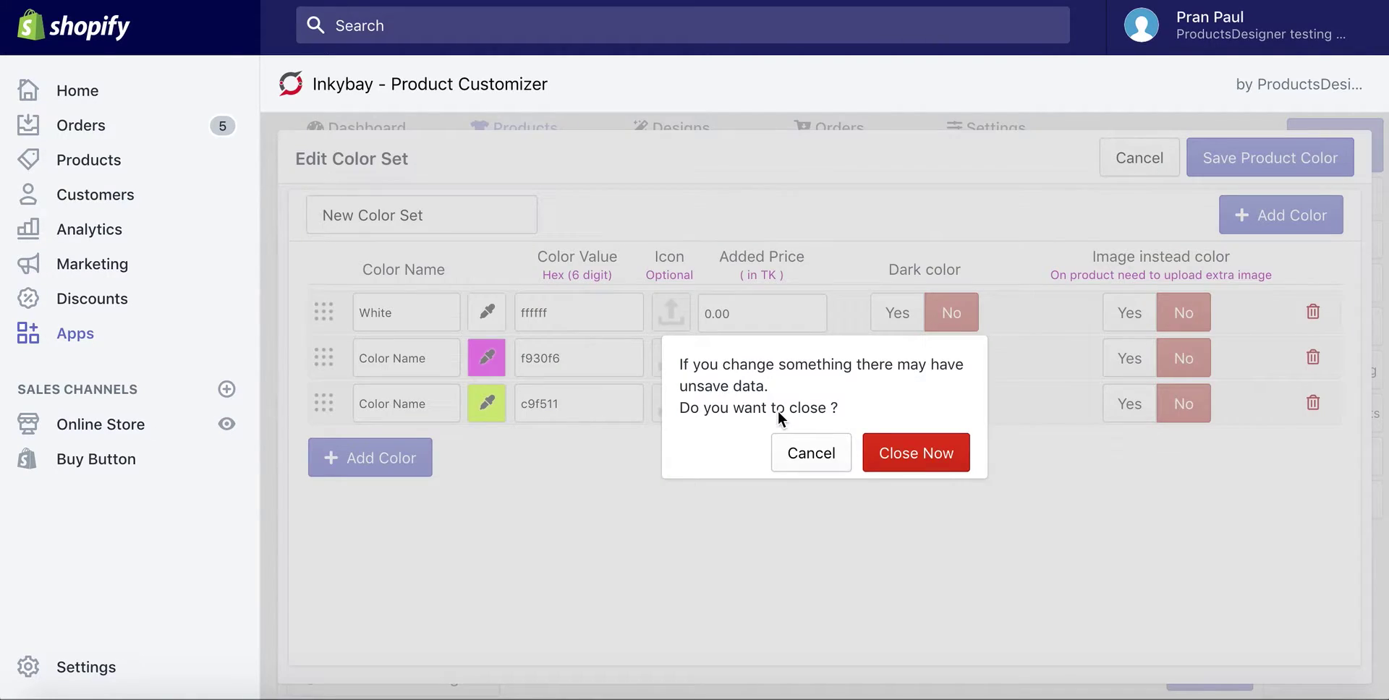
{"action": "left_click", "coordinate": [909, 454]}
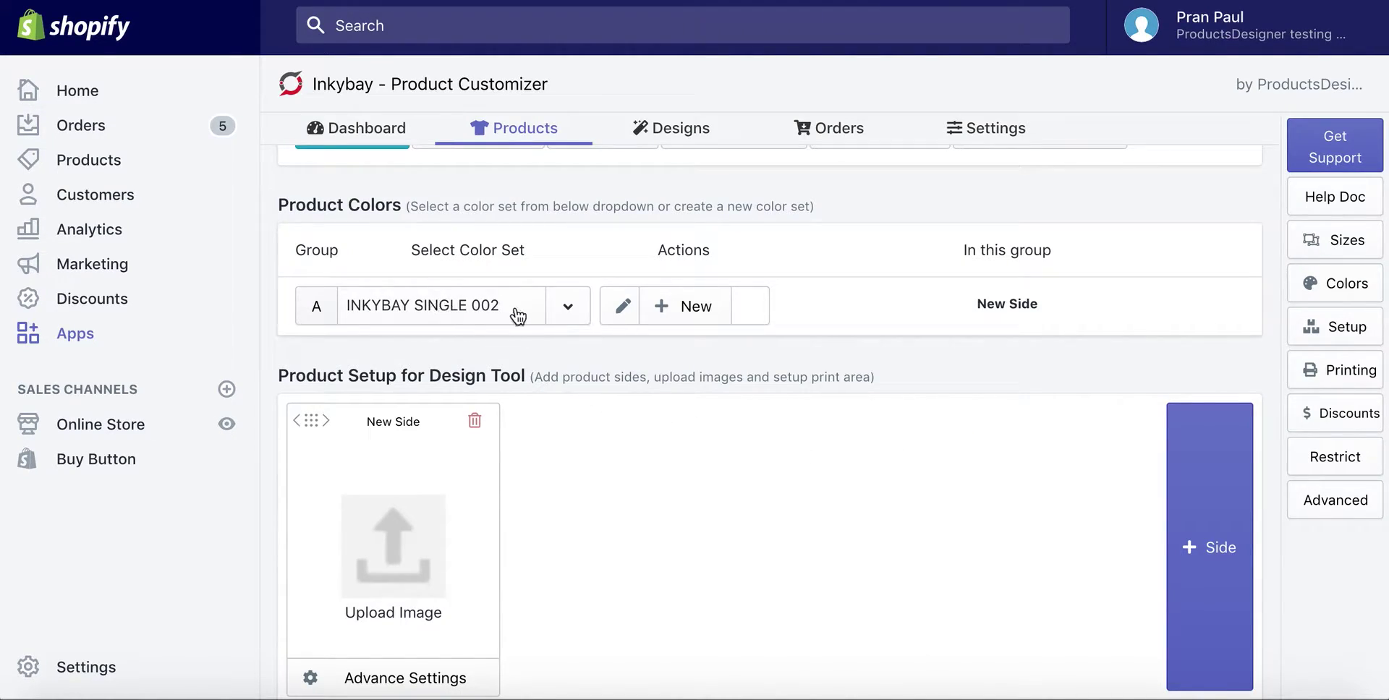
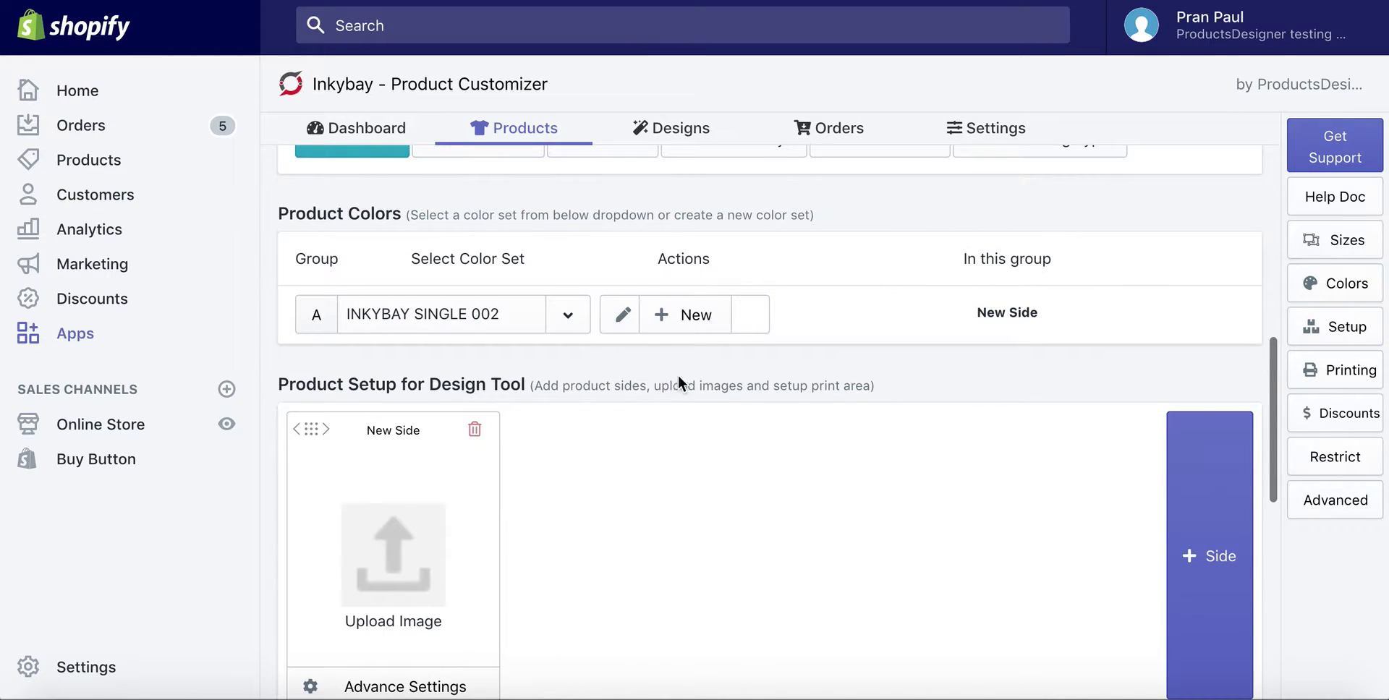
Rename the existing product side as Front and add a second side named Back
{"action": "scroll", "coordinate": [704, 351], "scroll_direction": "down", "scroll_amount": 4}
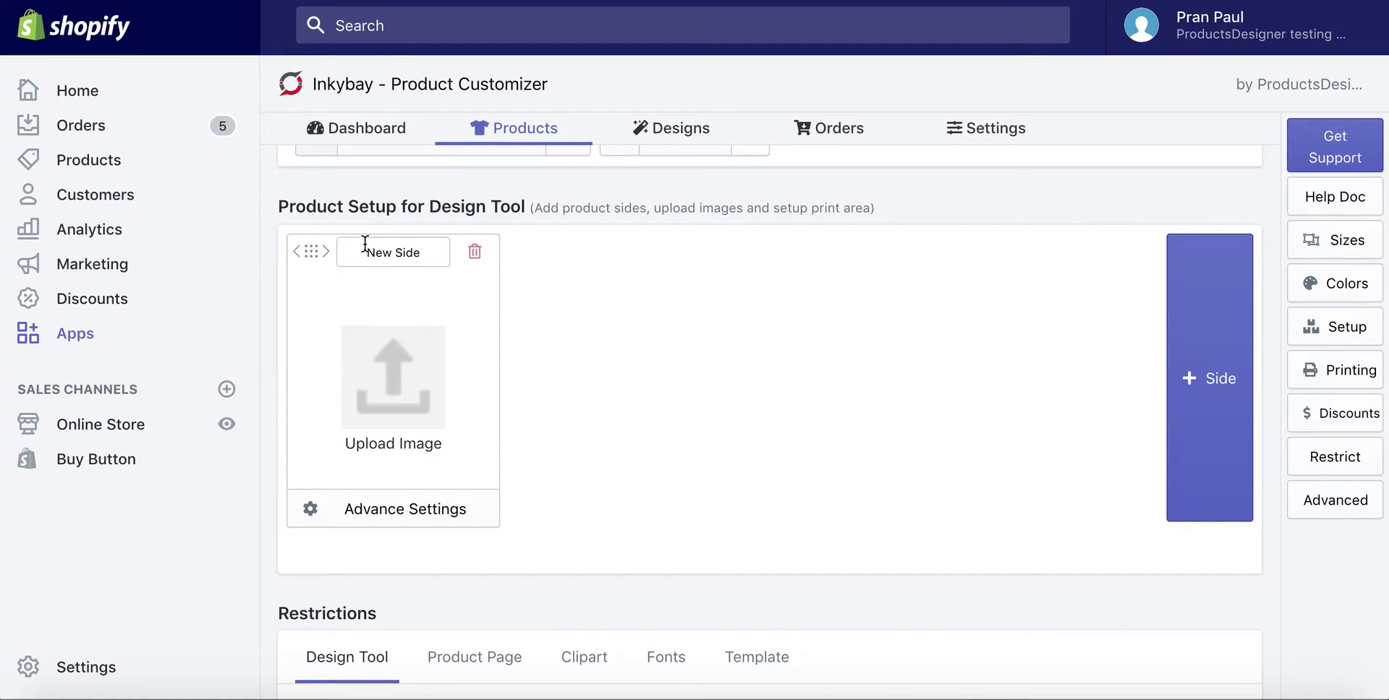
{"action": "left_click", "coordinate": [388, 256]}
{"action": "type", "text": "Front"}
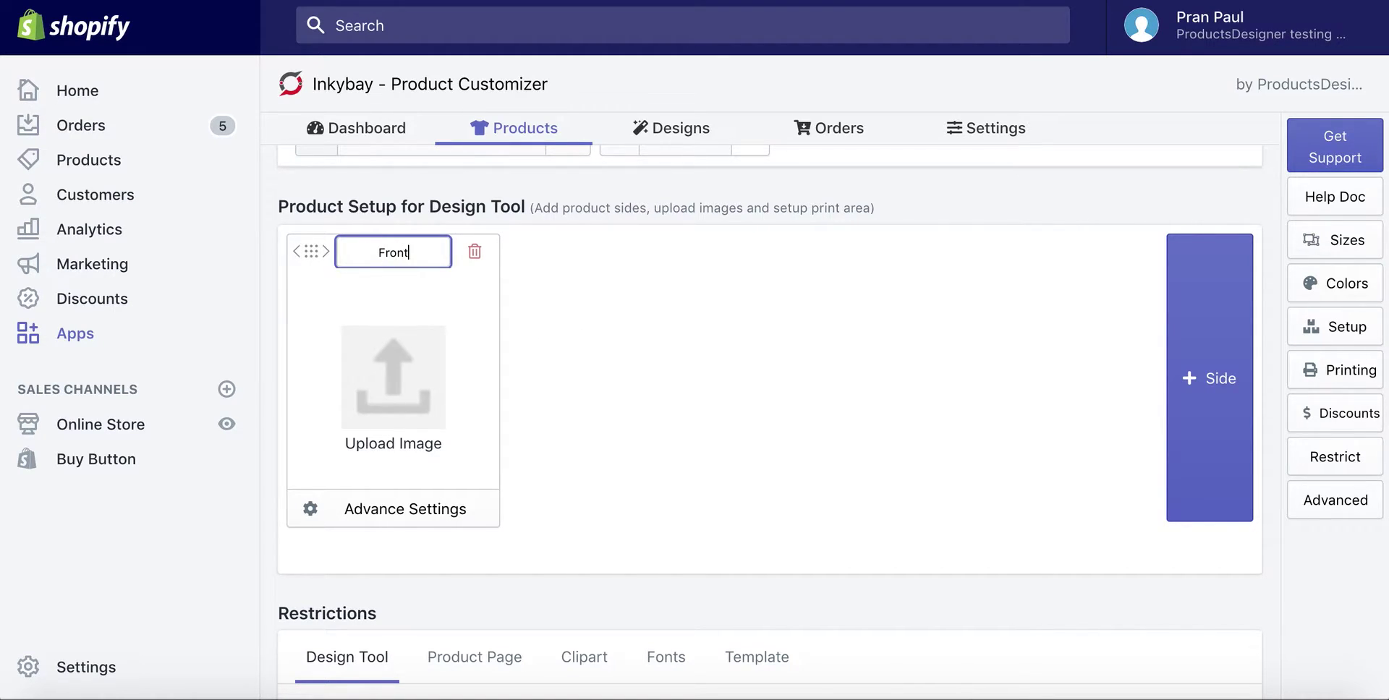
{"action": "left_click", "coordinate": [583, 306]}
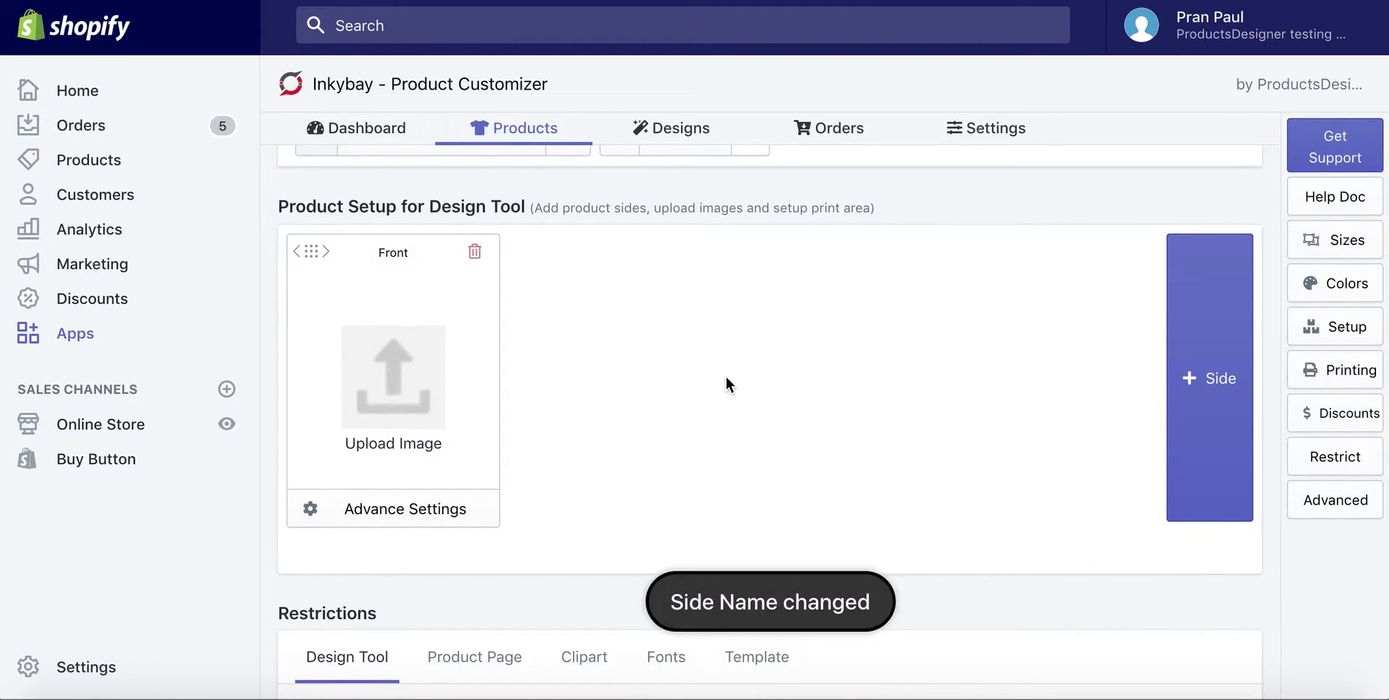
{"action": "left_click", "coordinate": [1190, 378]}
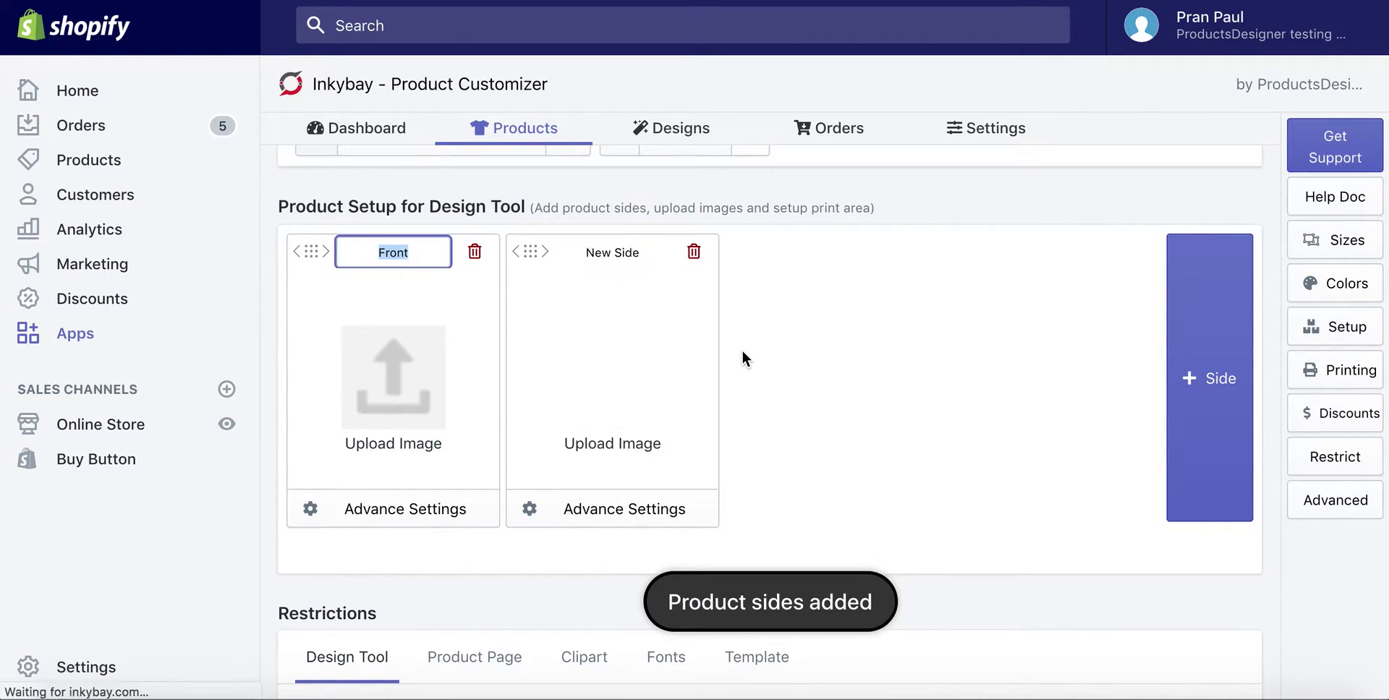
{"action": "left_click", "coordinate": [626, 254]}
{"action": "type", "text": "Back"}
{"action": "left_click", "coordinate": [863, 348]}
Add two more product sides to the design tool setup, named Left and Right
{"action": "left_click", "coordinate": [1221, 341]}
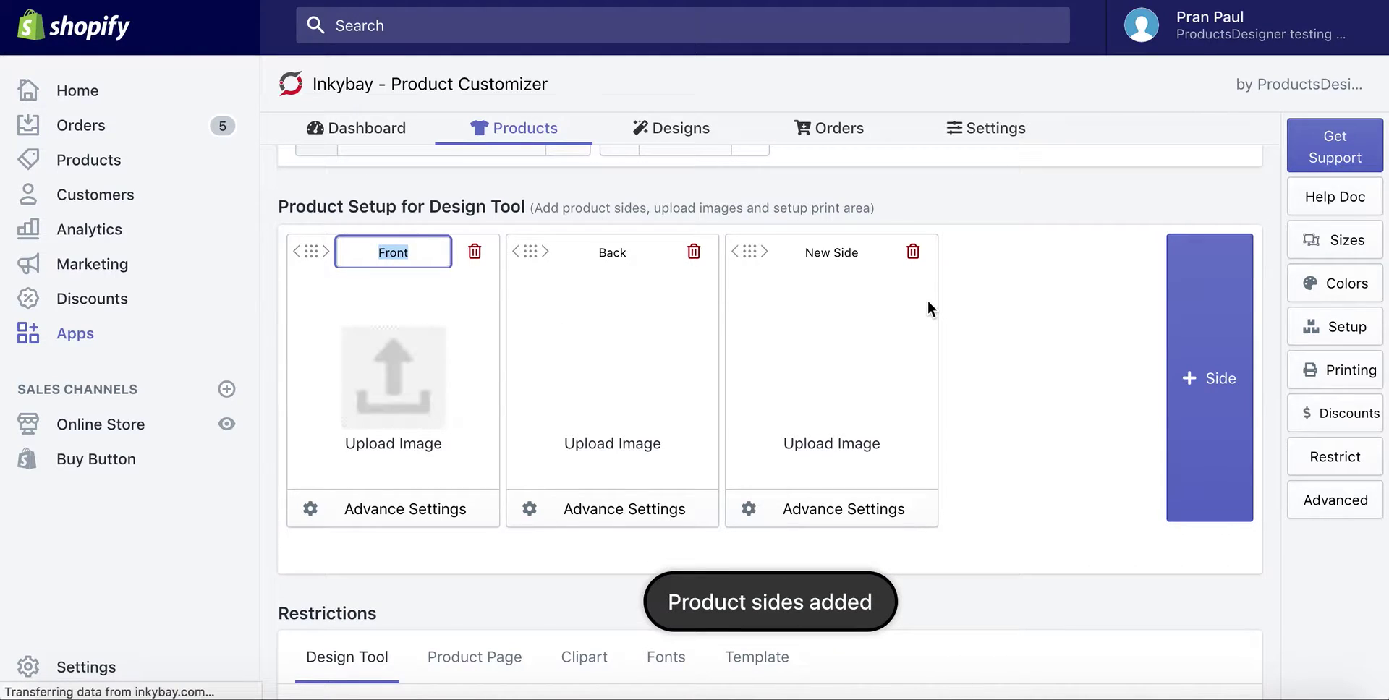
{"action": "left_click", "coordinate": [832, 253]}
{"action": "type", "text": "Left"}
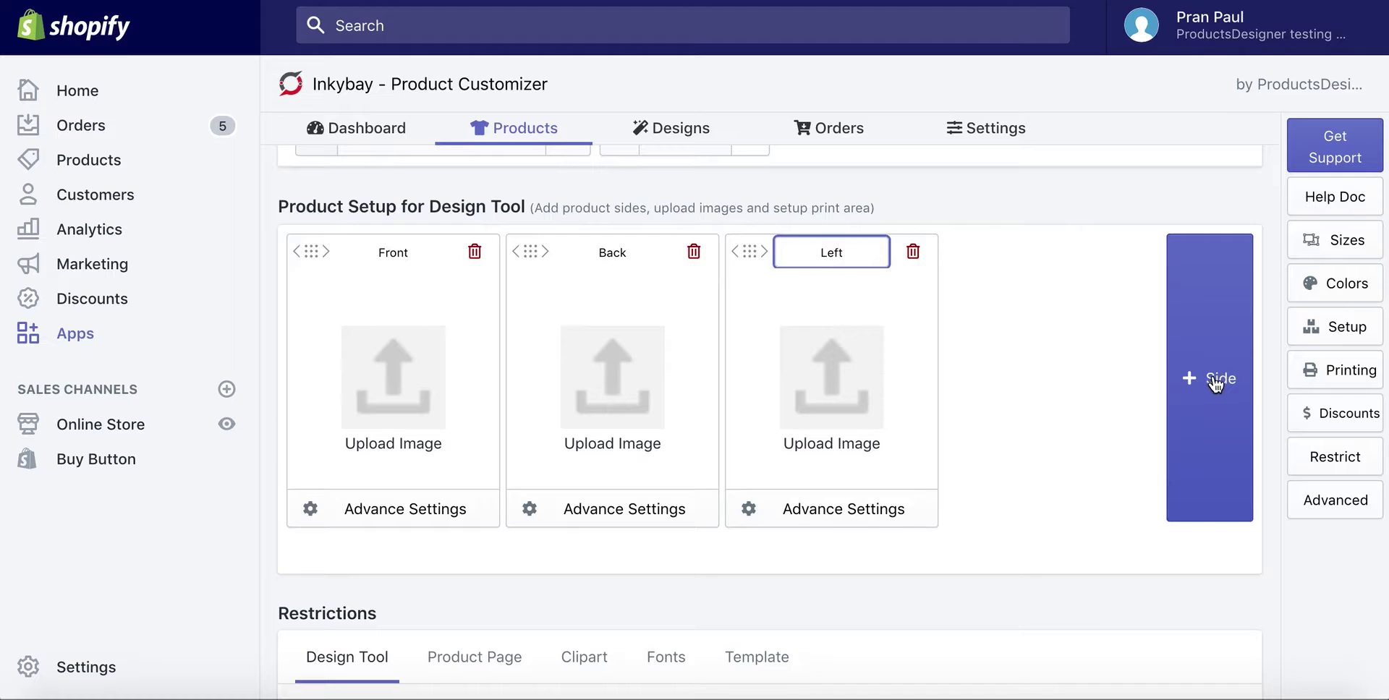
{"action": "left_click", "coordinate": [1214, 382]}
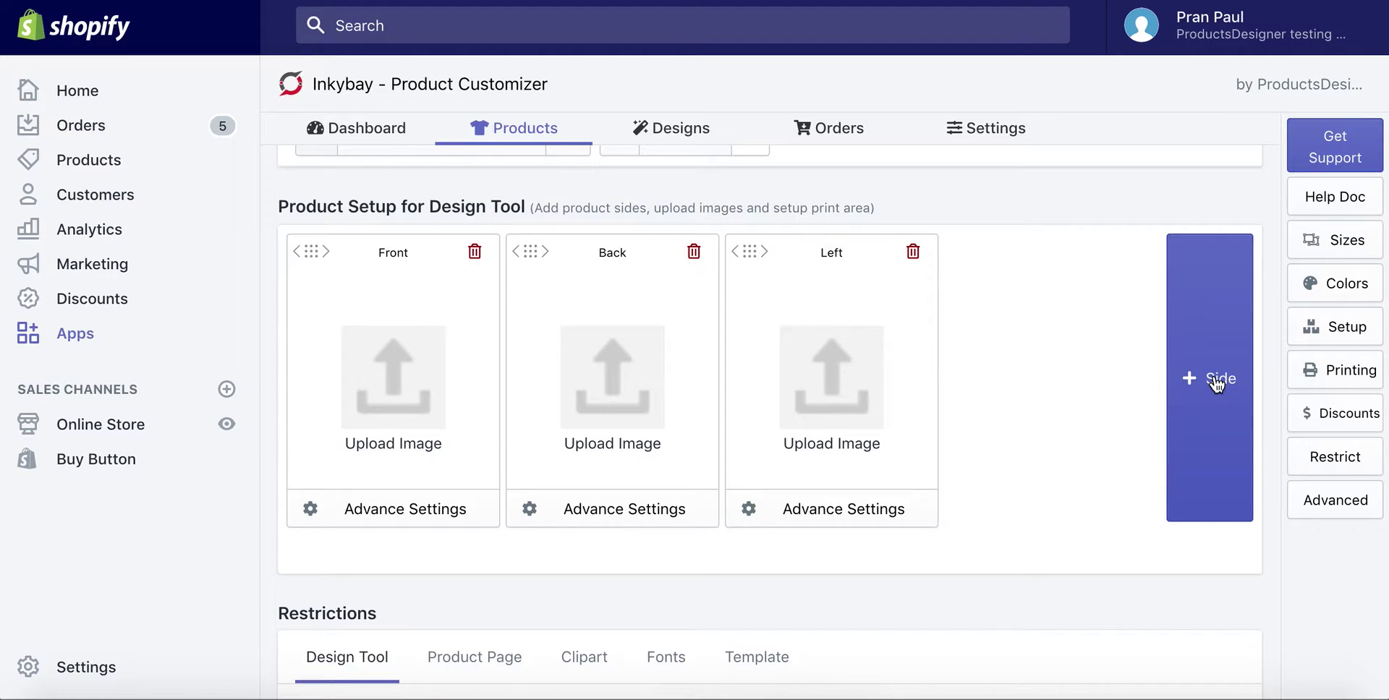
{"action": "left_click", "coordinate": [1031, 253]}
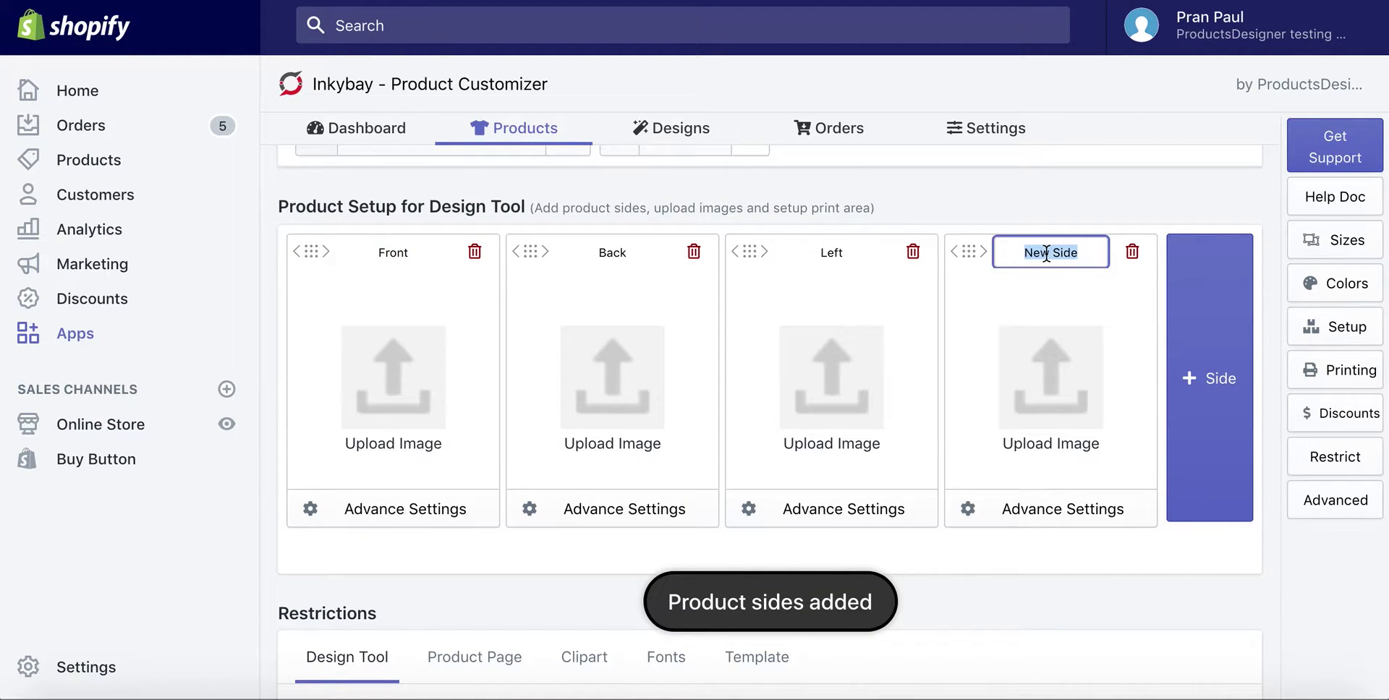
{"action": "type", "text": "Right"}
{"action": "left_click", "coordinate": [919, 566]}
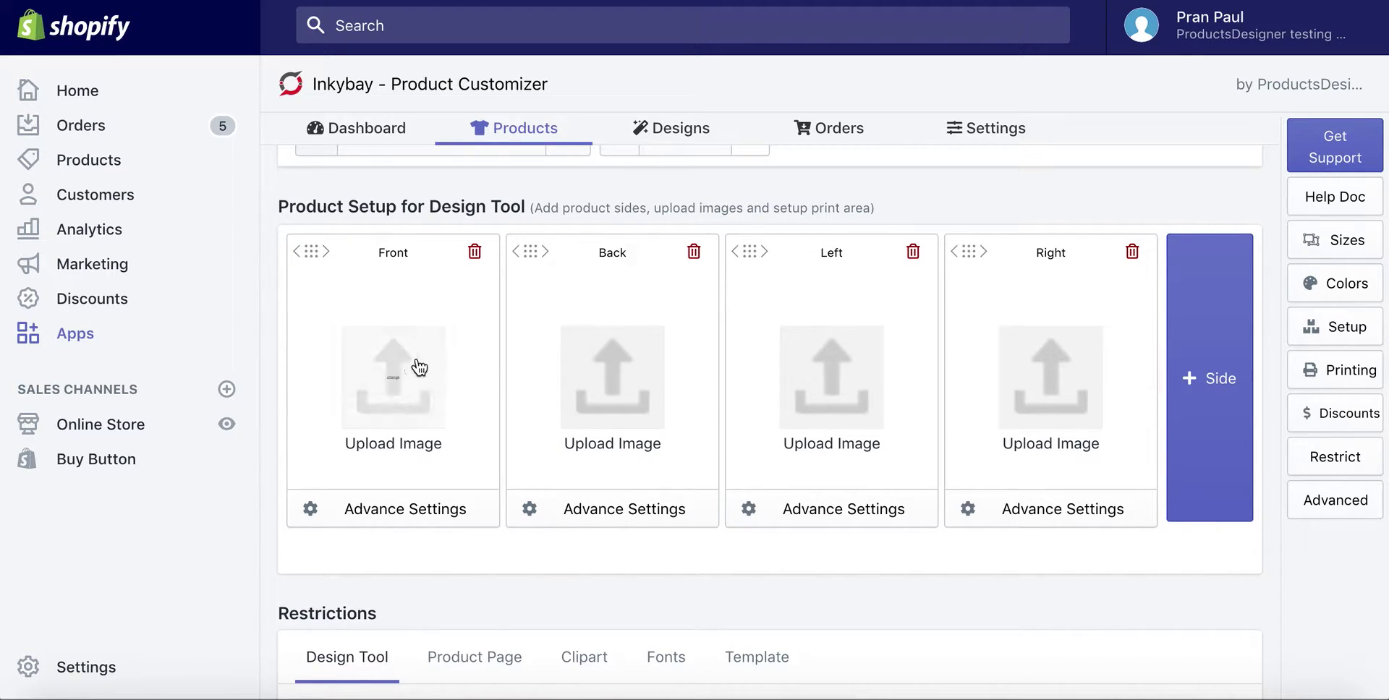
Upload 001_1.png from the products folder as the Front side's image, browsing the files as thumbnails
{"action": "left_click", "coordinate": [400, 399]}
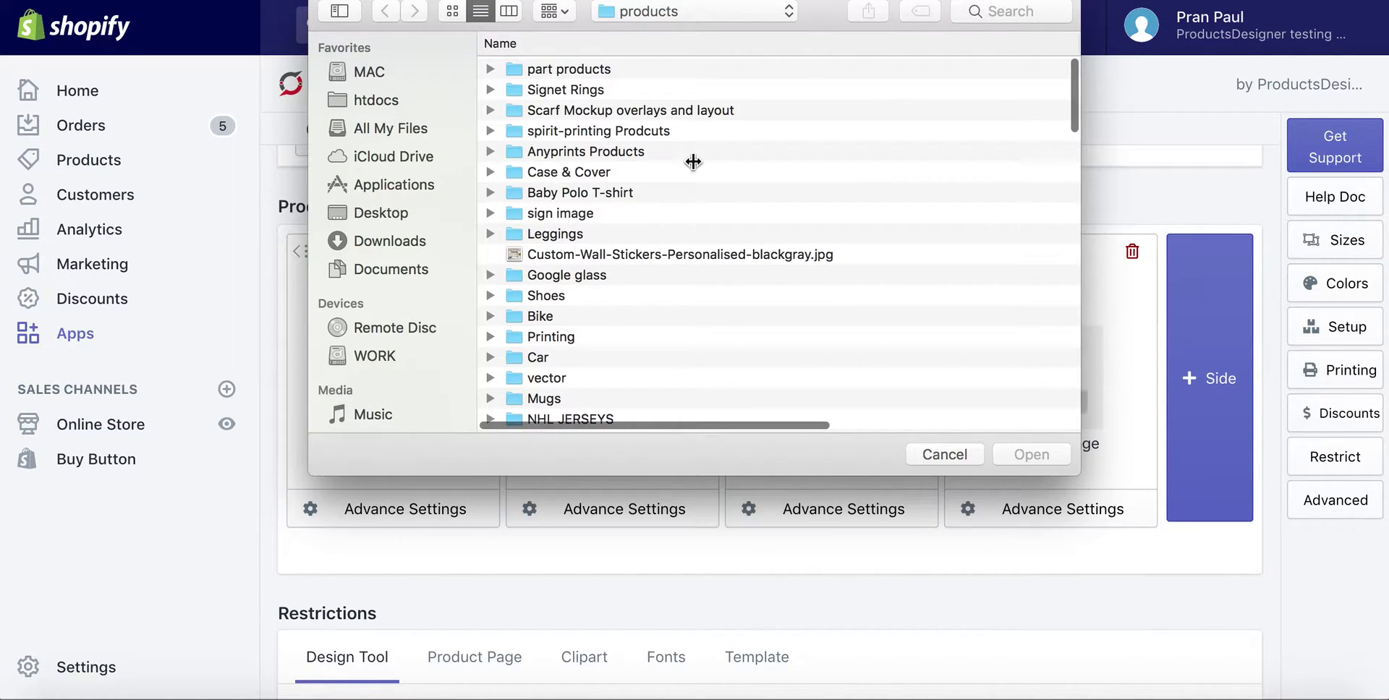
{"action": "left_click_drag", "start_coordinate": [821, 9], "coordinate": [806, 144]}
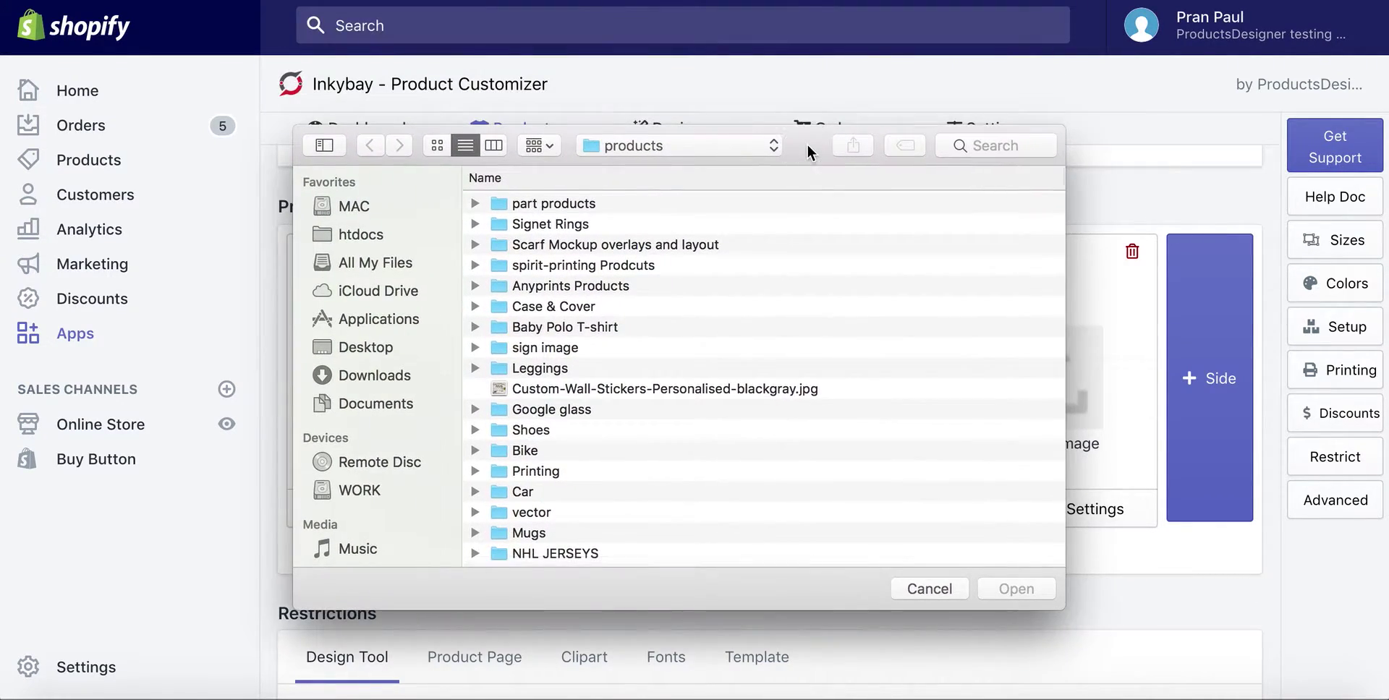
{"action": "scroll", "coordinate": [540, 339], "scroll_direction": "down", "scroll_amount": 5}
{"action": "scroll", "coordinate": [540, 332], "scroll_direction": "down", "scroll_amount": 5}
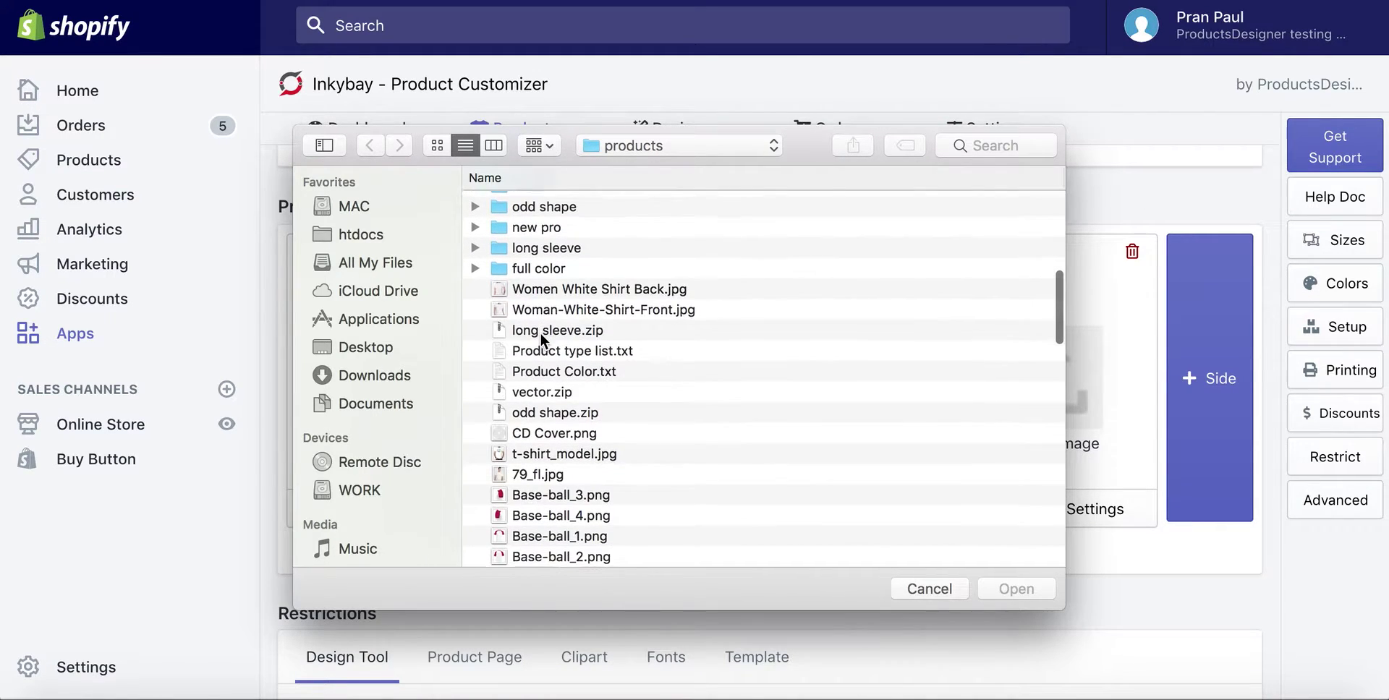
{"action": "left_click", "coordinate": [436, 145]}
{"action": "scroll", "coordinate": [620, 288], "scroll_direction": "down", "scroll_amount": 10}
{"action": "scroll", "coordinate": [619, 288], "scroll_direction": "up", "scroll_amount": 2}
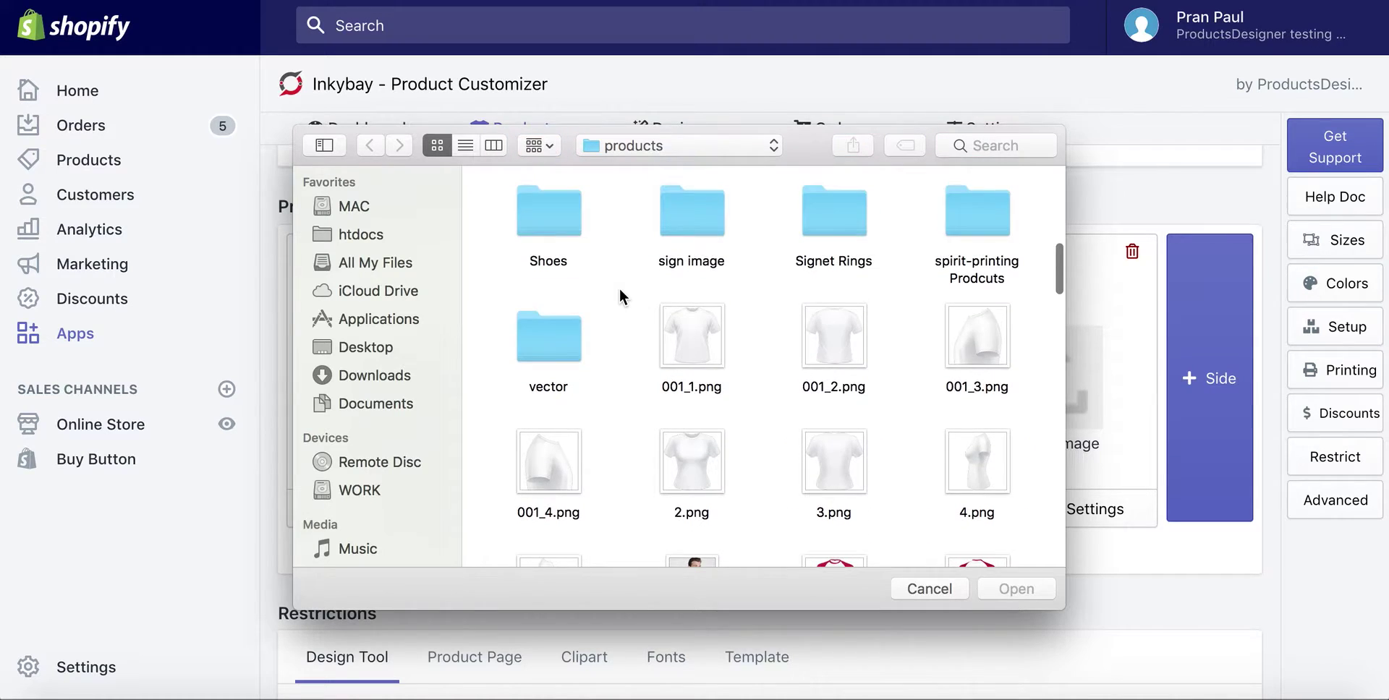
{"action": "double_click", "coordinate": [709, 340]}
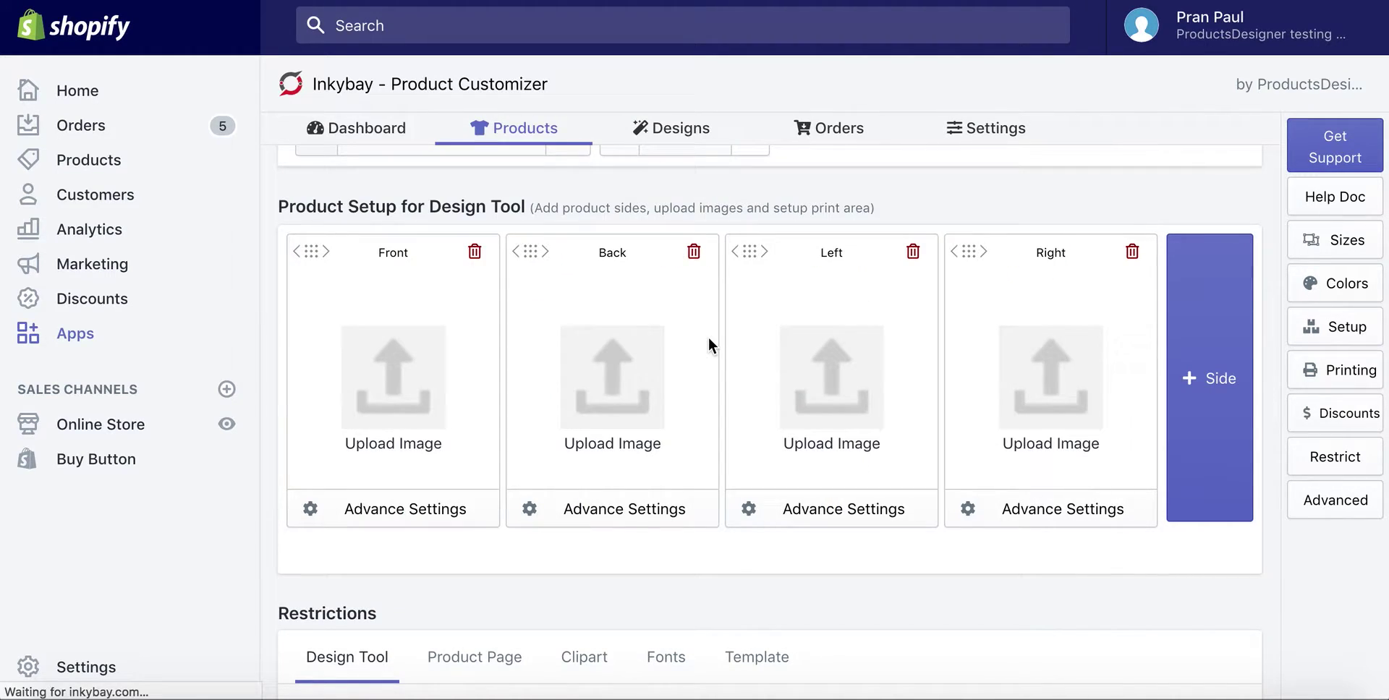
Upload 001_2.png as the Back side's image and 001_3.png as the Left side's image
{"action": "left_click", "coordinate": [605, 376]}
{"action": "scroll", "coordinate": [705, 262], "scroll_direction": "down", "scroll_amount": 15}
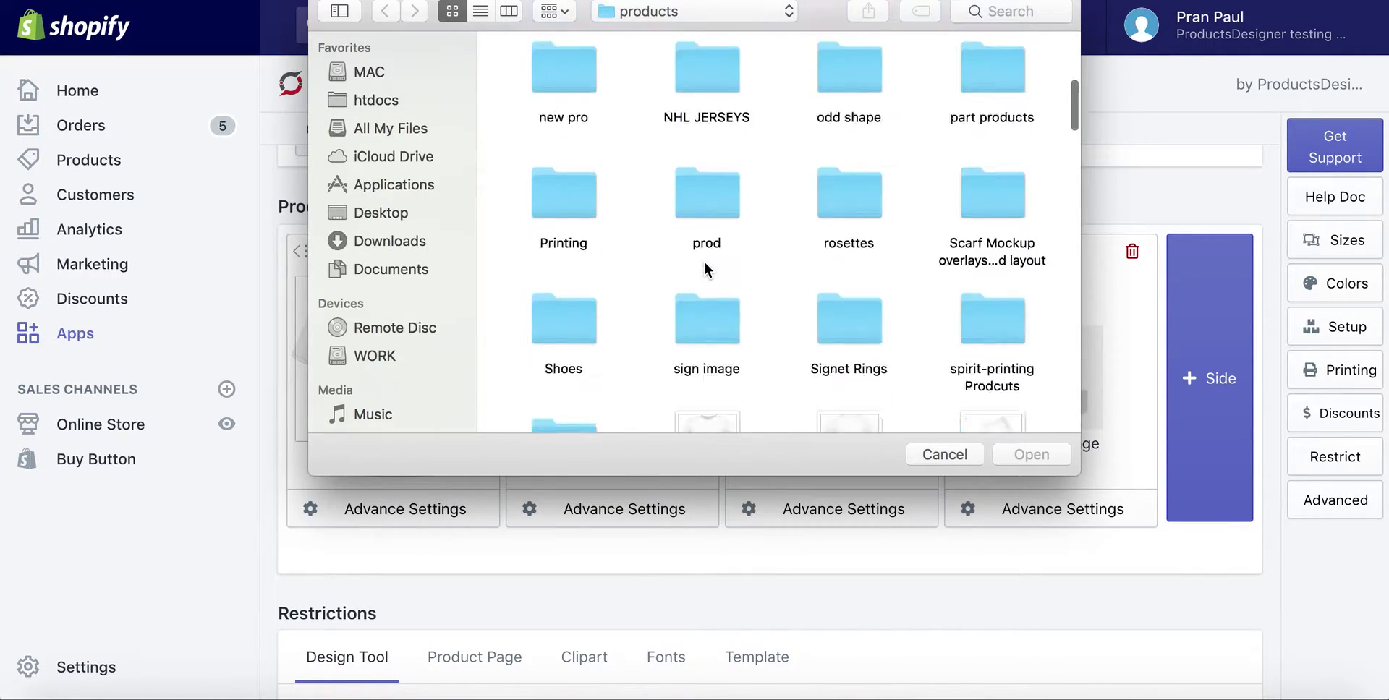
{"action": "double_click", "coordinate": [848, 167]}
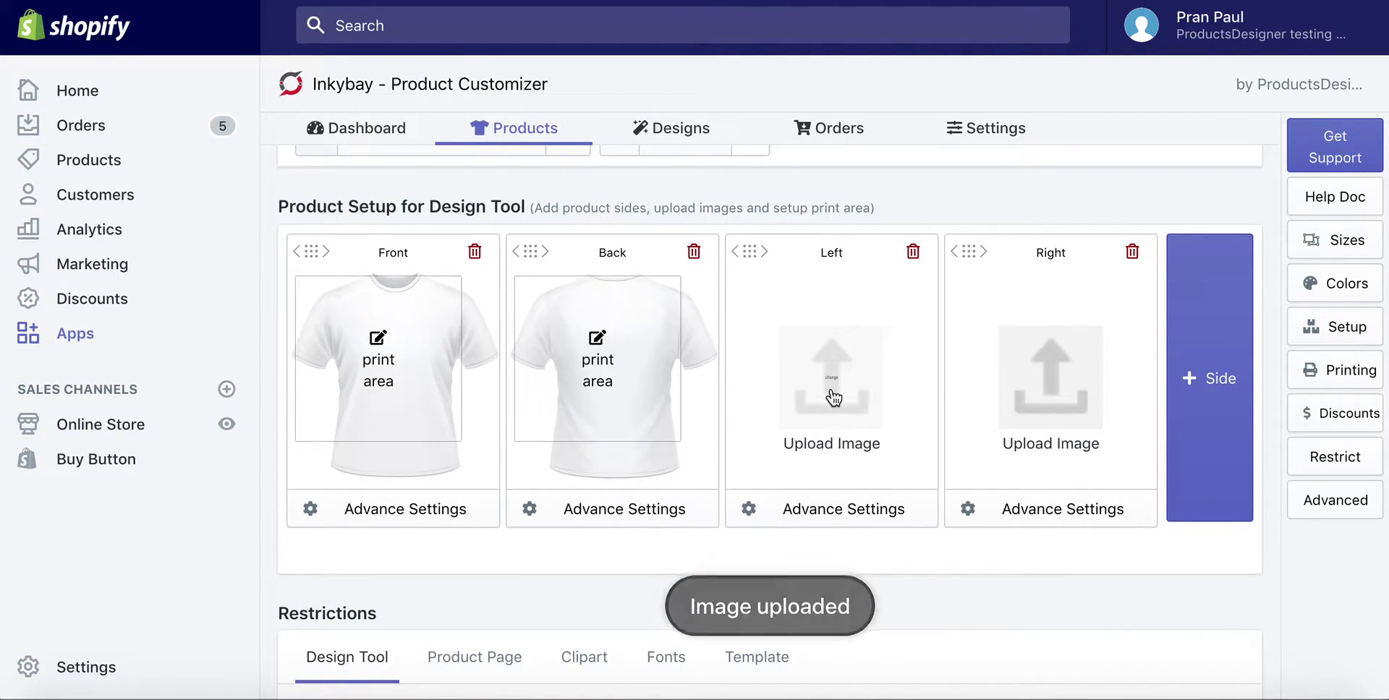
{"action": "left_click", "coordinate": [829, 390]}
{"action": "scroll", "coordinate": [732, 172], "scroll_direction": "down", "scroll_amount": 10}
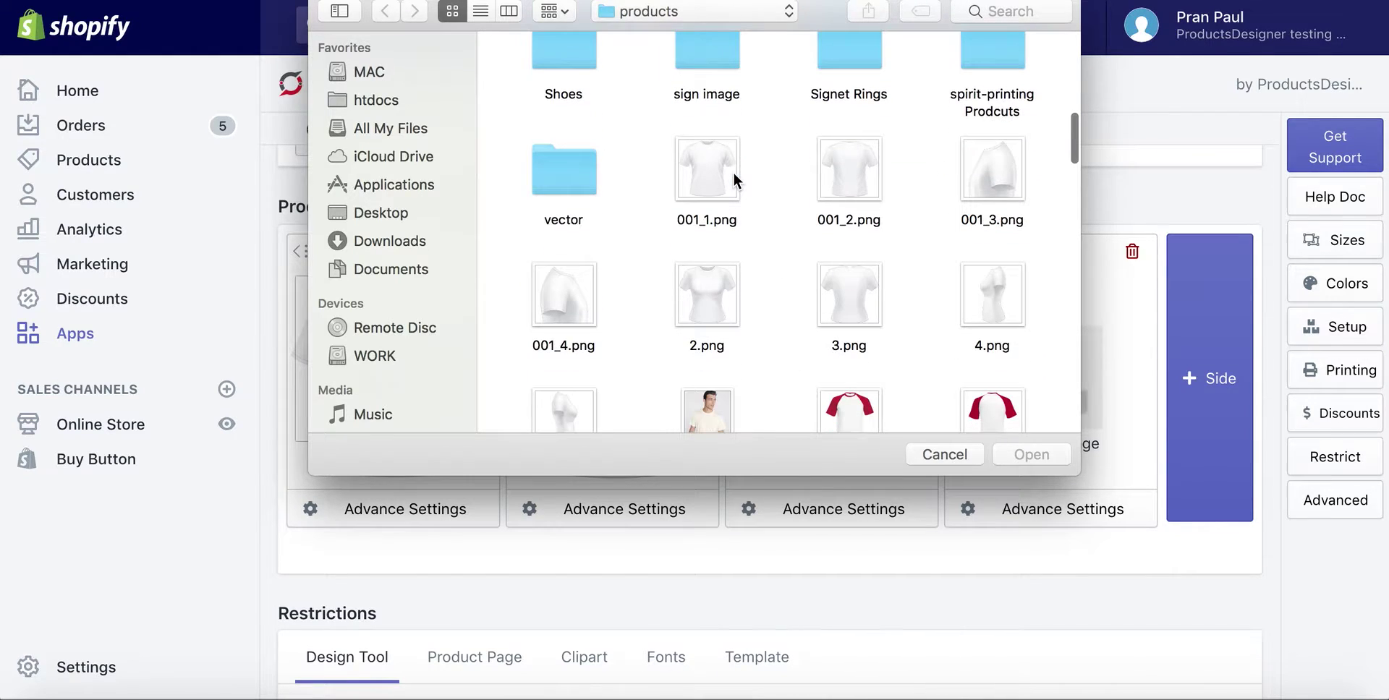
{"action": "double_click", "coordinate": [1005, 163]}
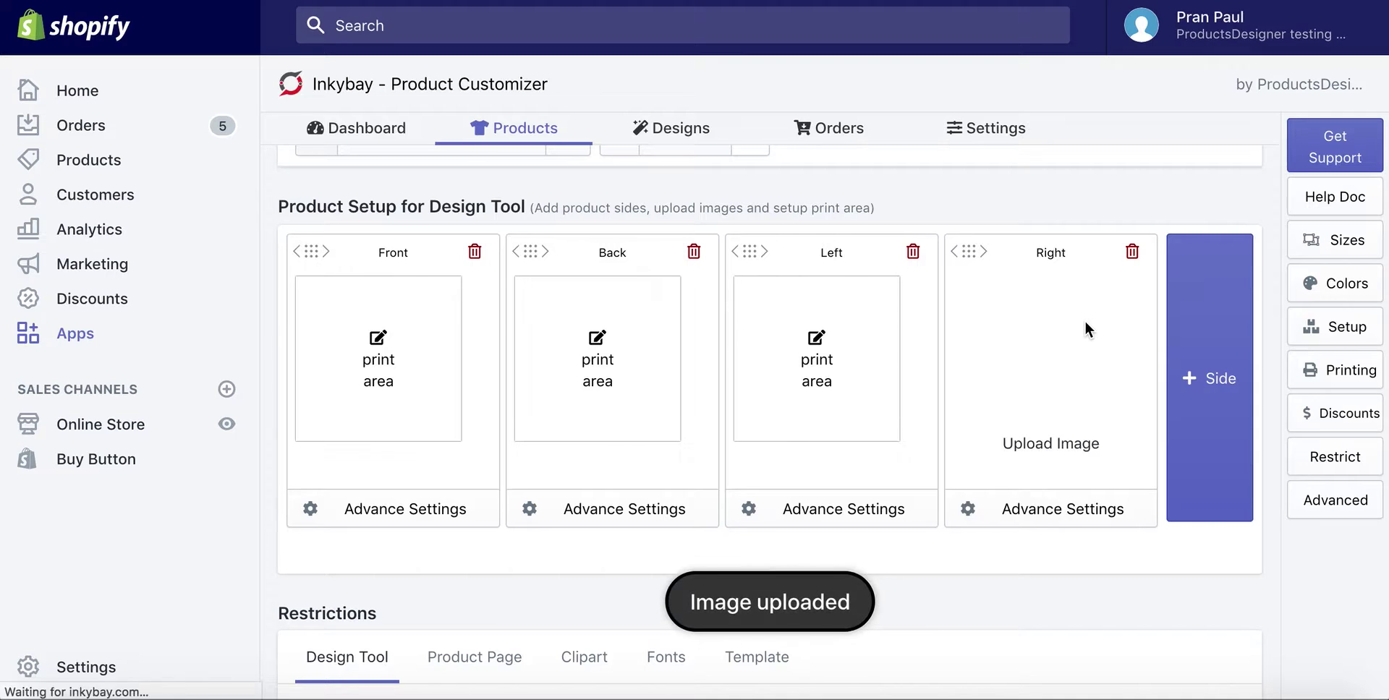
Upload 001_4.png from the products folder as the Right side's image
{"action": "left_click", "coordinate": [1039, 367]}
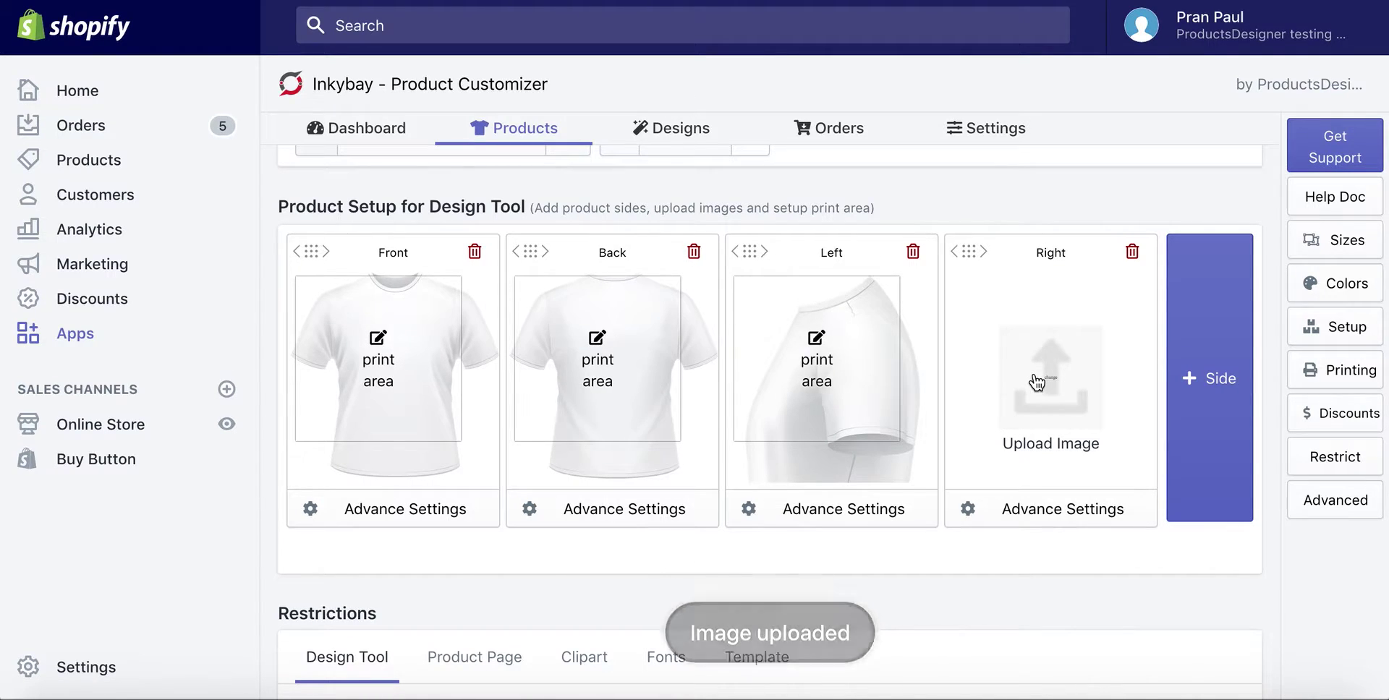
{"action": "scroll", "coordinate": [837, 210], "scroll_direction": "down", "scroll_amount": 10}
{"action": "left_click", "coordinate": [569, 197]}
{"action": "double_click", "coordinate": [570, 192]}
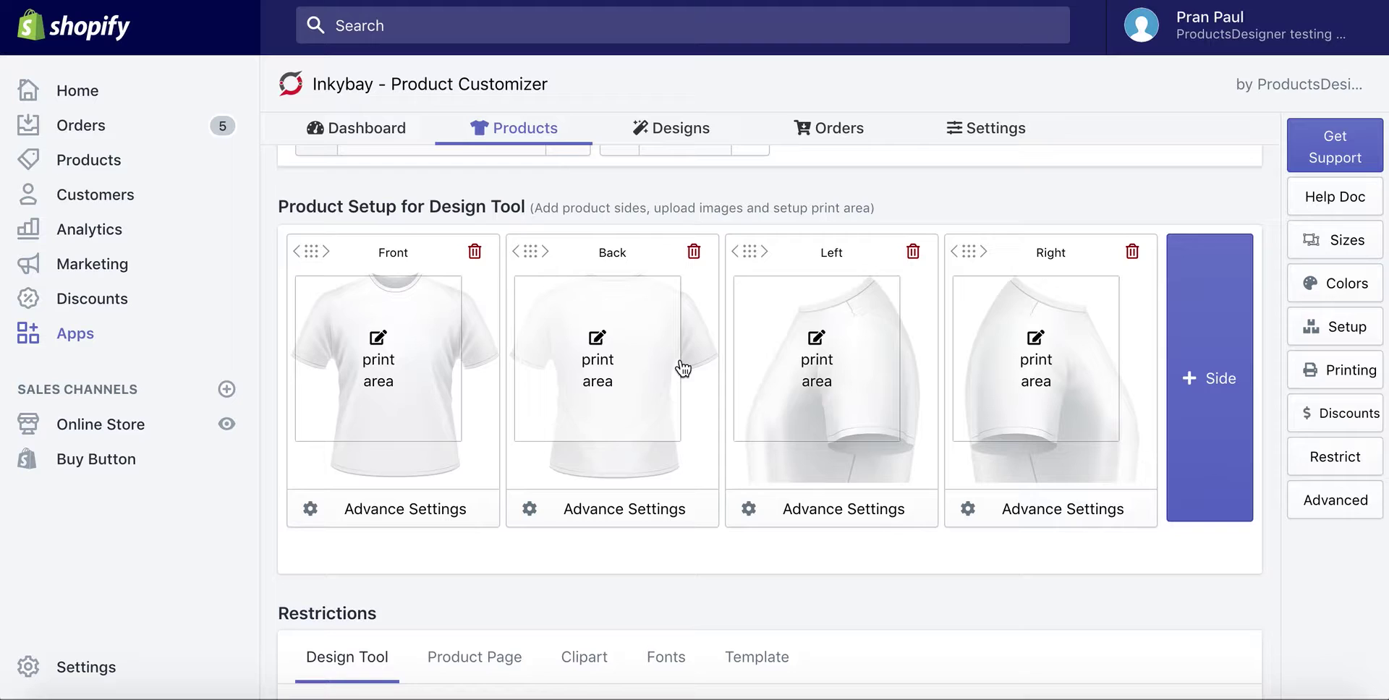
Open the print area settings of the Front side and look over the whole design area on the shirt
{"action": "scroll", "coordinate": [752, 376], "scroll_direction": "up", "scroll_amount": 3}
{"action": "scroll", "coordinate": [747, 376], "scroll_direction": "down", "scroll_amount": 2}
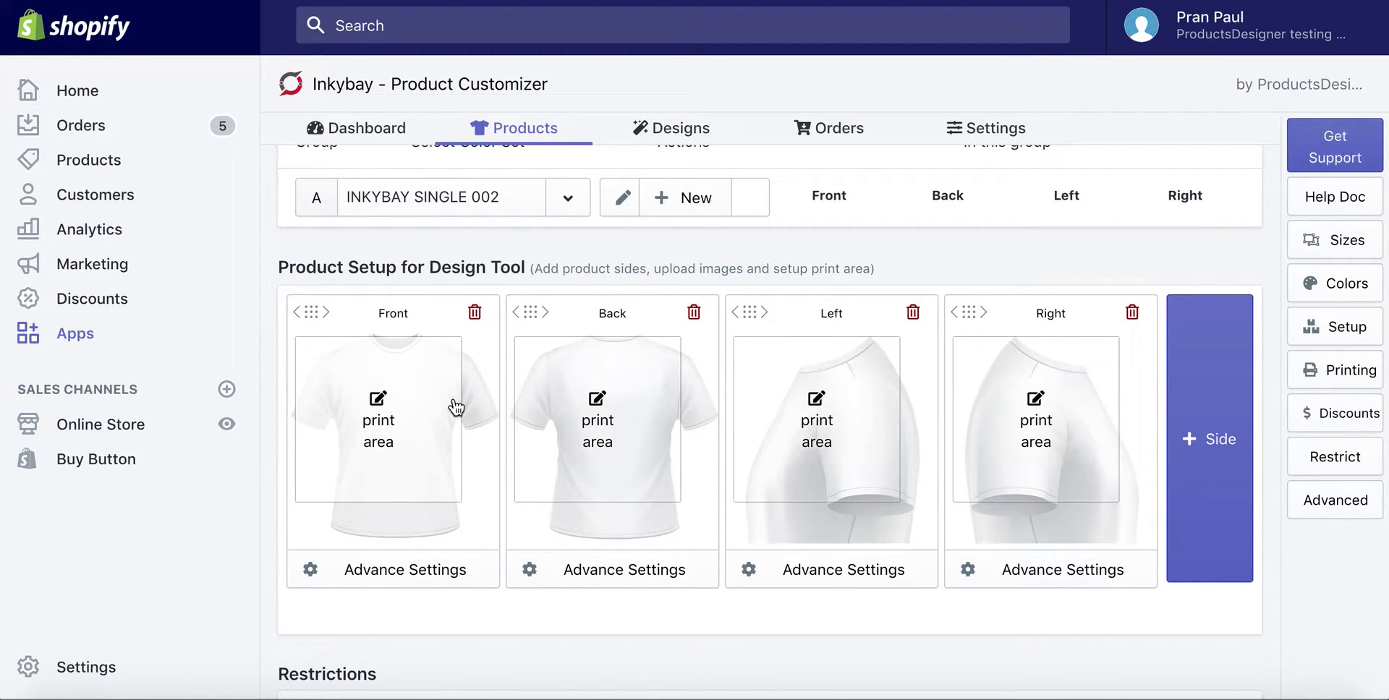
{"action": "left_click", "coordinate": [380, 427]}
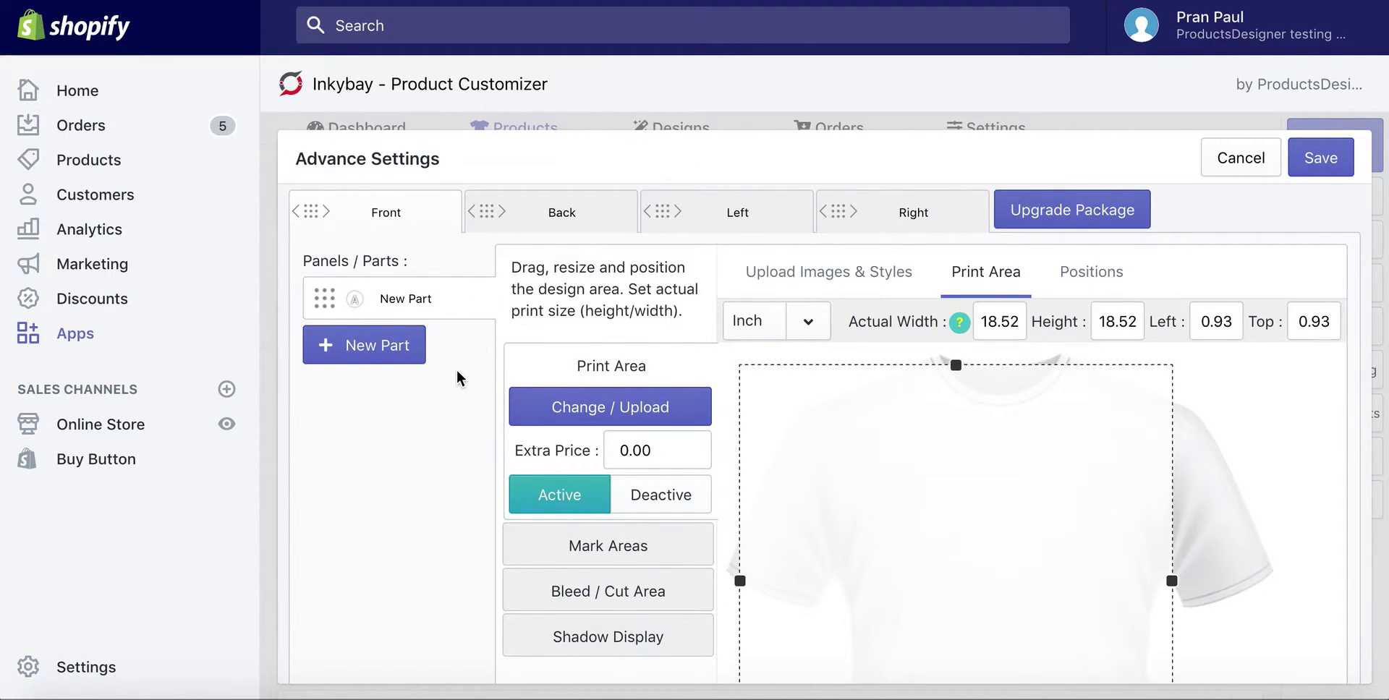
{"action": "scroll", "coordinate": [458, 375], "scroll_direction": "down", "scroll_amount": 2}
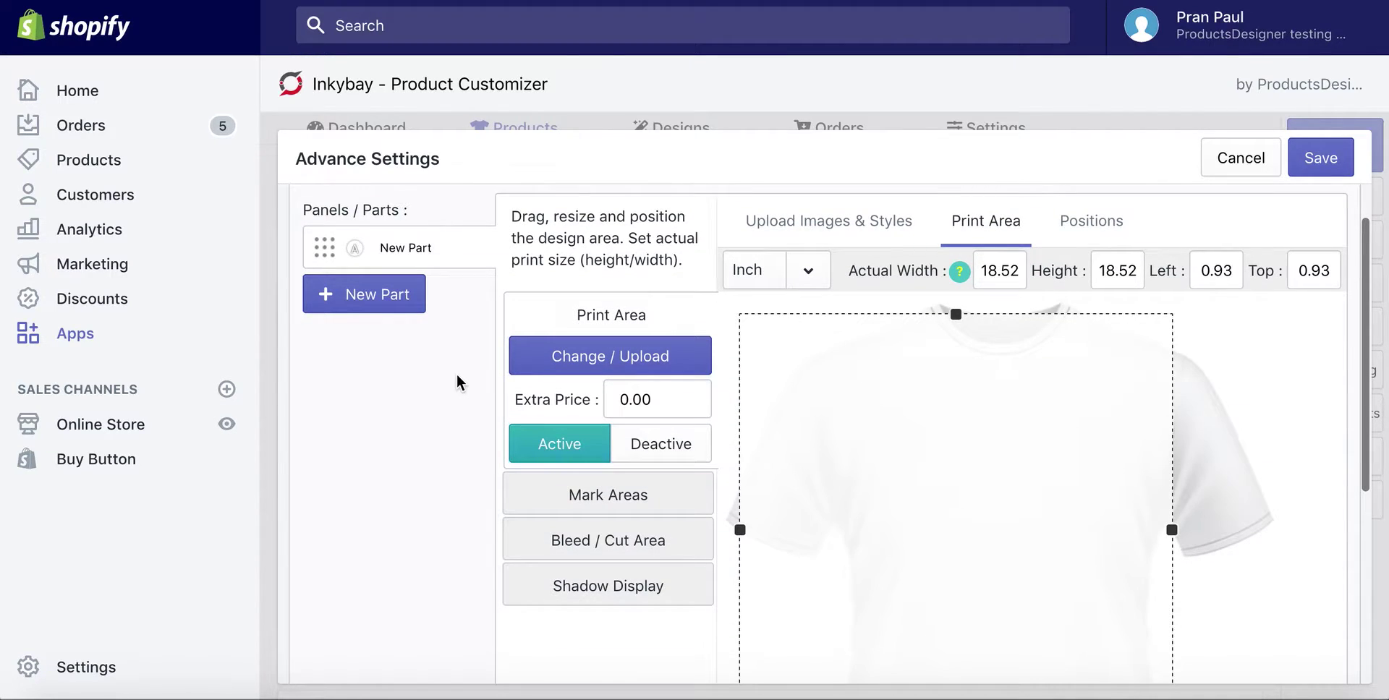
{"action": "scroll", "coordinate": [457, 375], "scroll_direction": "up", "scroll_amount": 2}
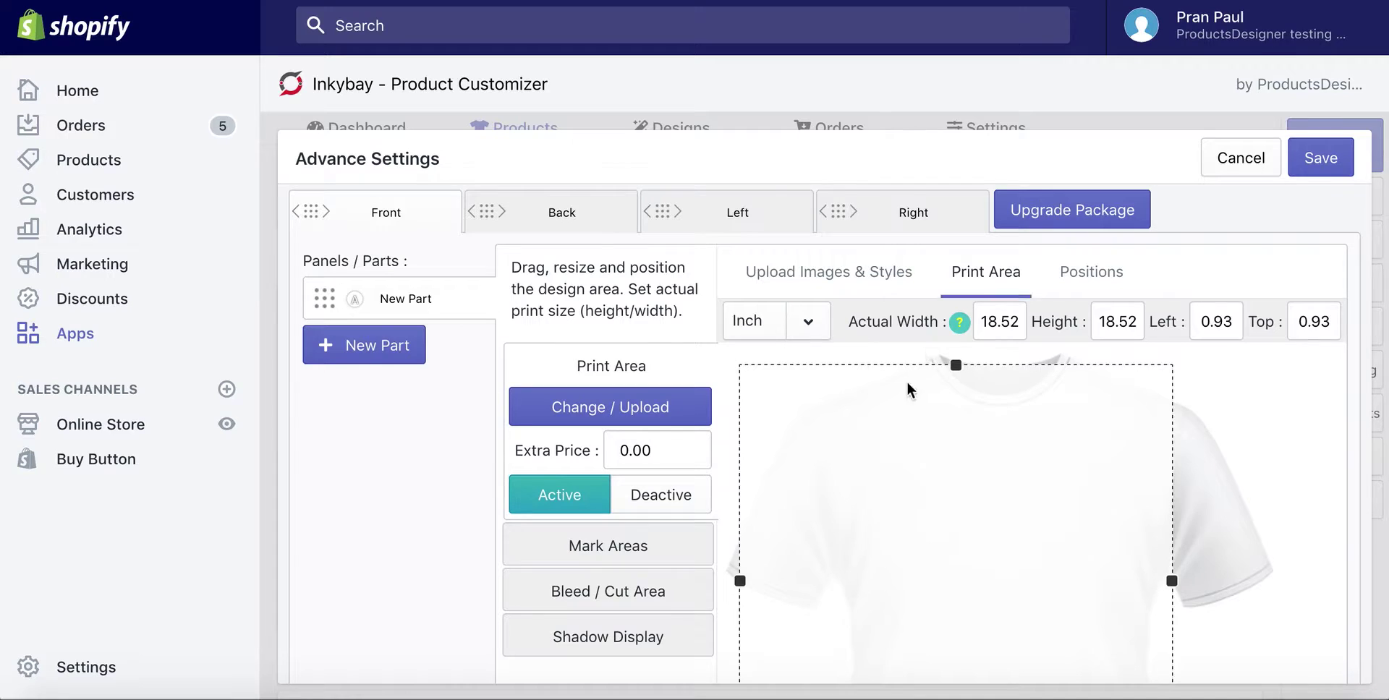
{"action": "scroll", "coordinate": [691, 278], "scroll_direction": "down", "scroll_amount": 3}
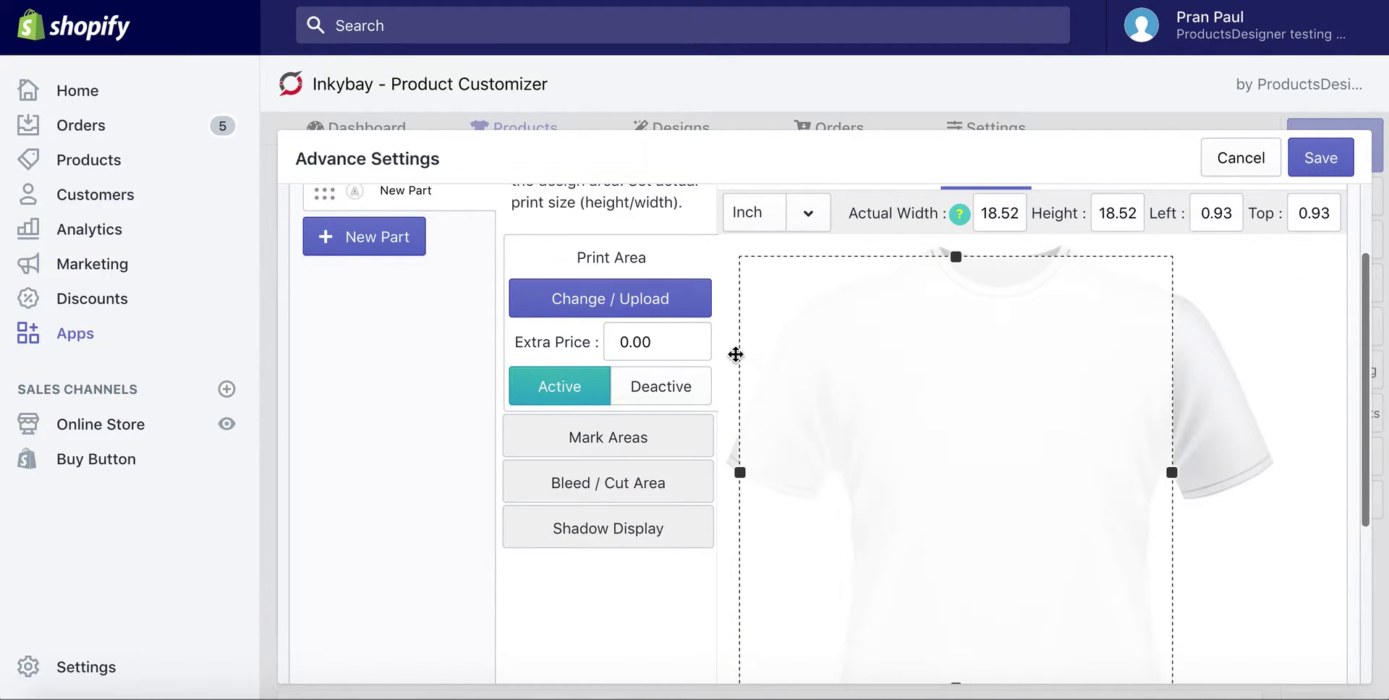
{"action": "scroll", "coordinate": [733, 353], "scroll_direction": "up", "scroll_amount": 3}
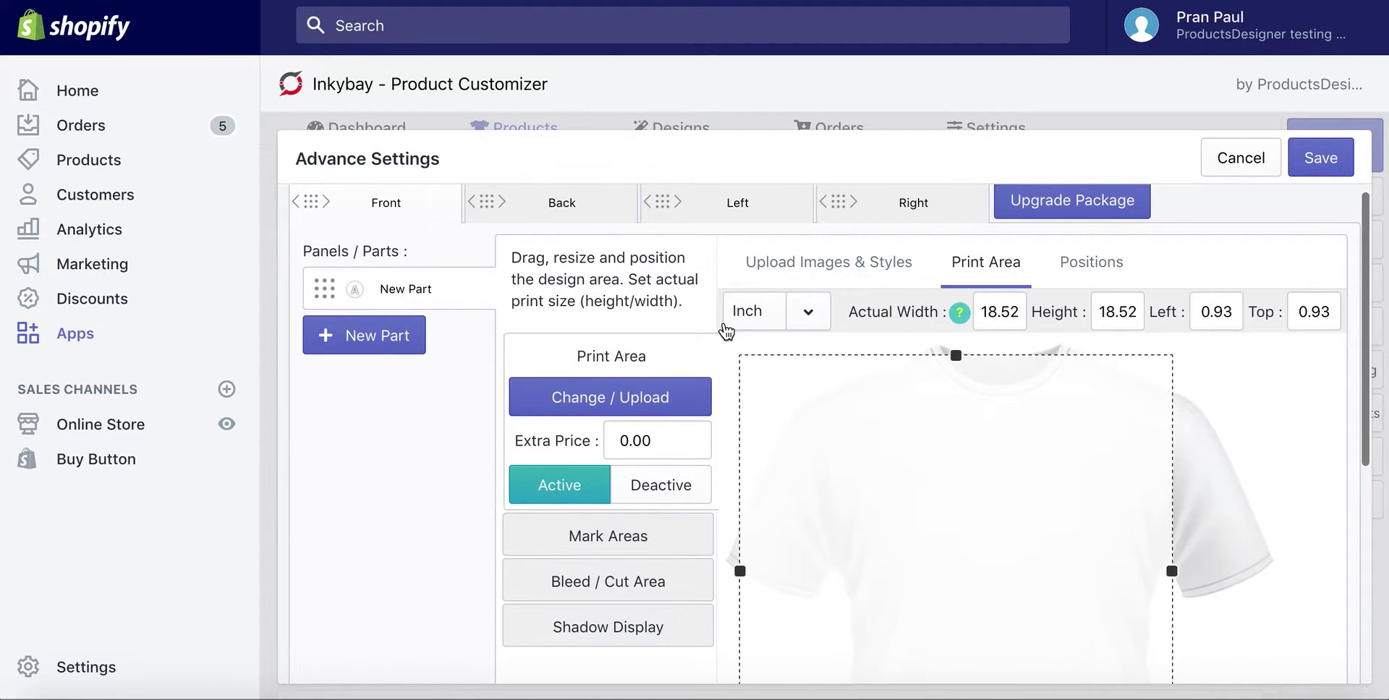
Pull in the side and upper edges of the Front print area to fit the chest, about 12.76 in from the left and 7.92 in from the top
{"action": "scroll", "coordinate": [725, 331], "scroll_direction": "down", "scroll_amount": 3}
{"action": "left_click_drag", "start_coordinate": [740, 486], "coordinate": [885, 507]}
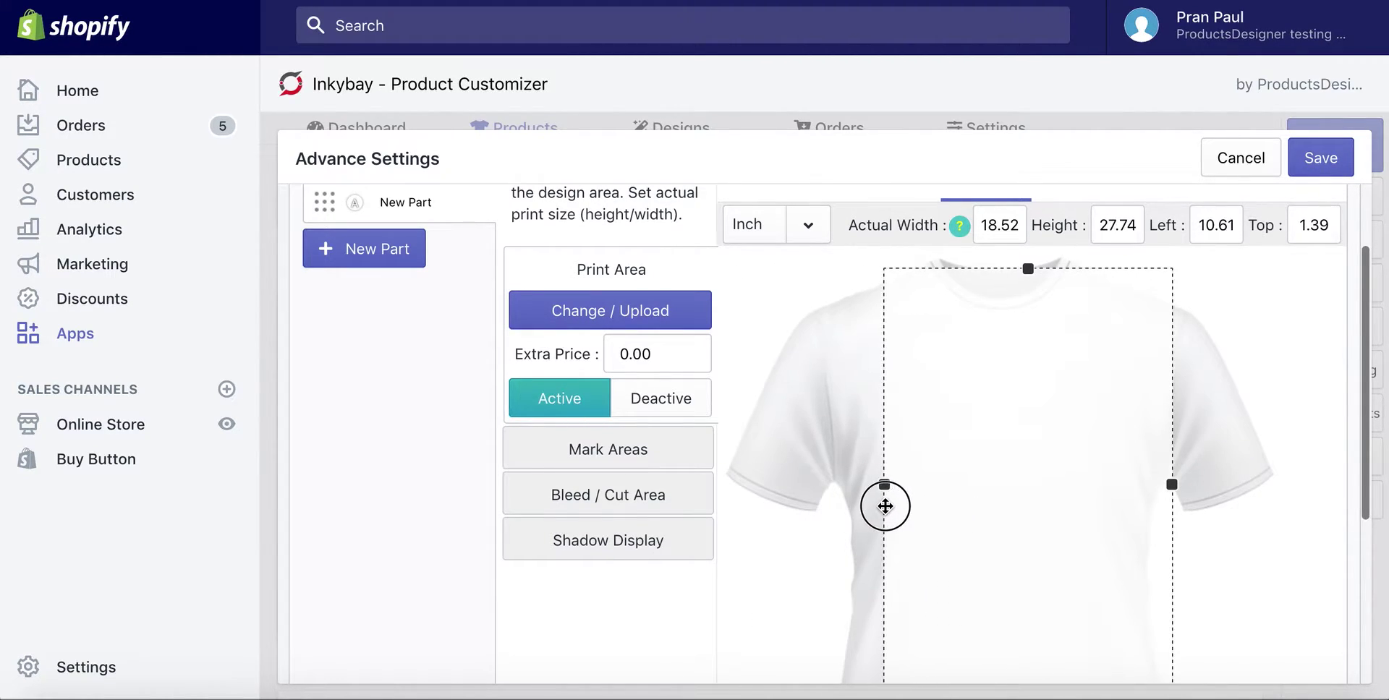
{"action": "left_click", "coordinate": [1027, 269]}
{"action": "left_click_drag", "start_coordinate": [1023, 286], "coordinate": [999, 350]}
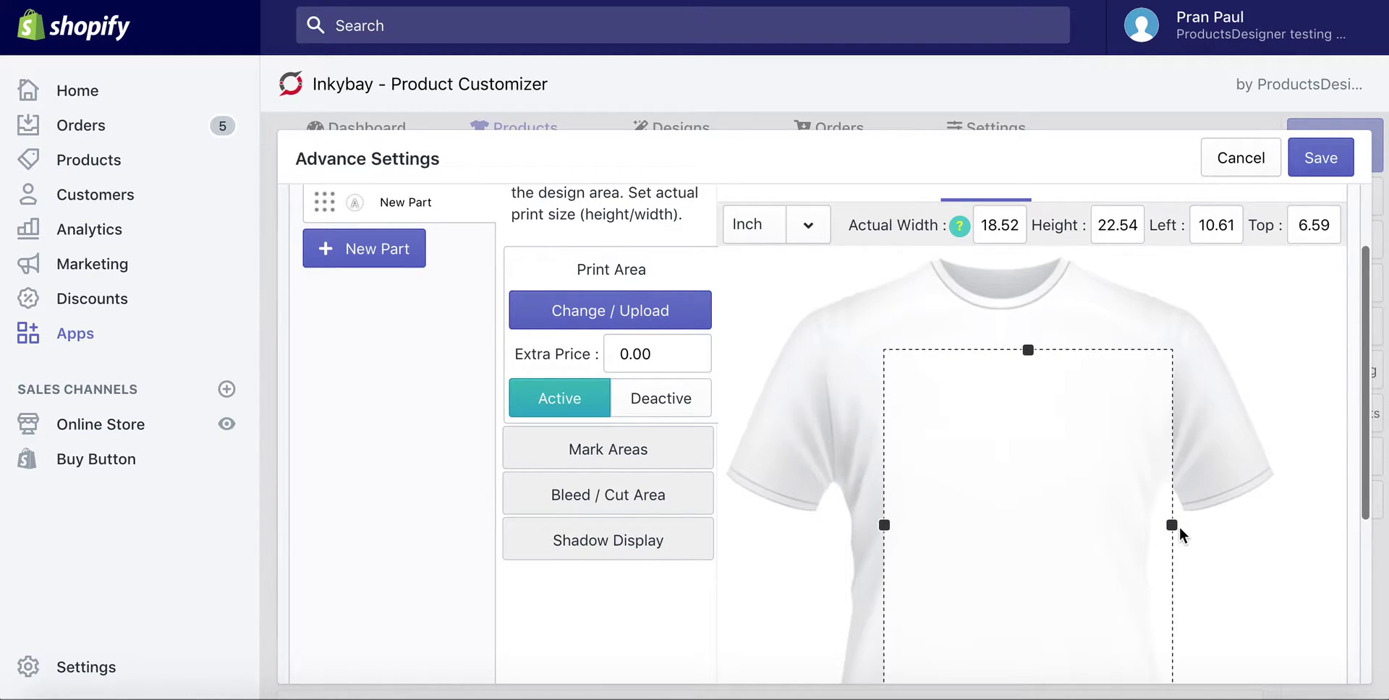
{"action": "left_click_drag", "start_coordinate": [1172, 526], "coordinate": [1123, 528]}
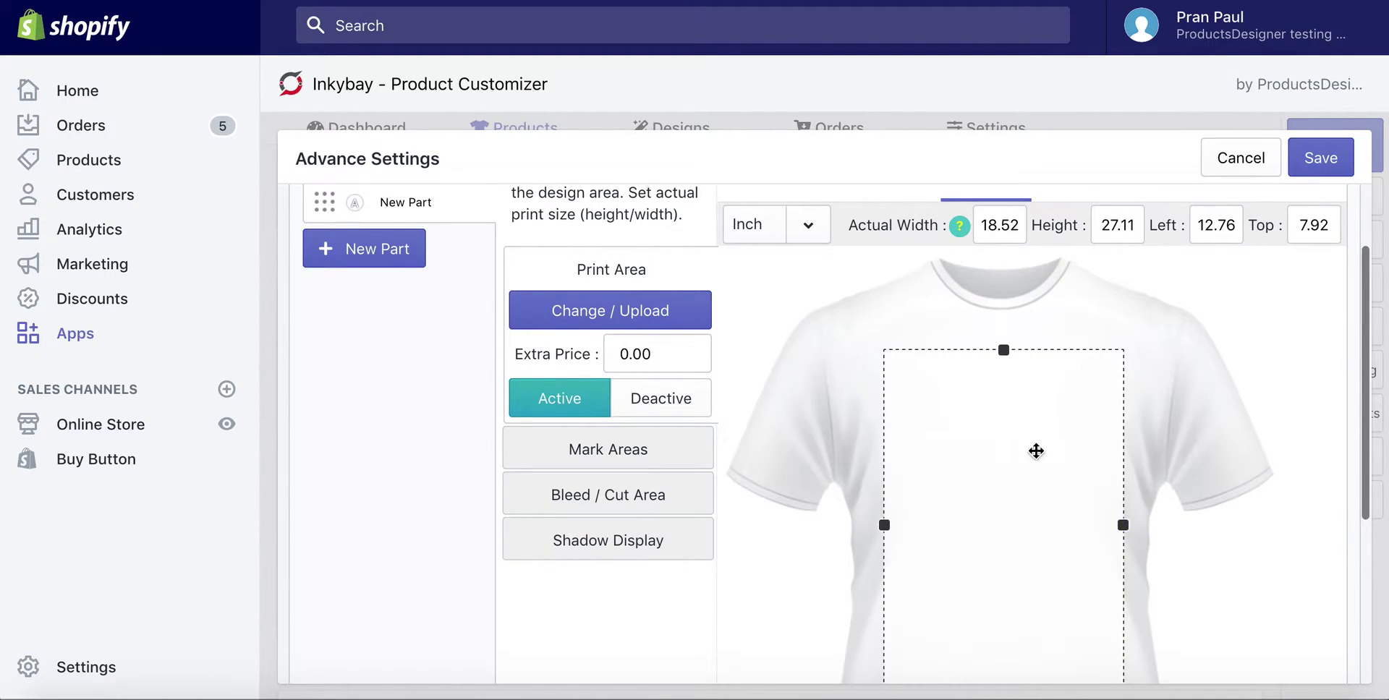
Raise the lower edge of the Front print area so its height is about 22.36 in
{"action": "scroll", "coordinate": [1032, 407], "scroll_direction": "up", "scroll_amount": 1}
{"action": "scroll", "coordinate": [1030, 406], "scroll_direction": "down", "scroll_amount": 5}
{"action": "left_click", "coordinate": [1003, 427]}
{"action": "left_click_drag", "start_coordinate": [1005, 426], "coordinate": [999, 379]}
{"action": "scroll", "coordinate": [998, 378], "scroll_direction": "up", "scroll_amount": 4}
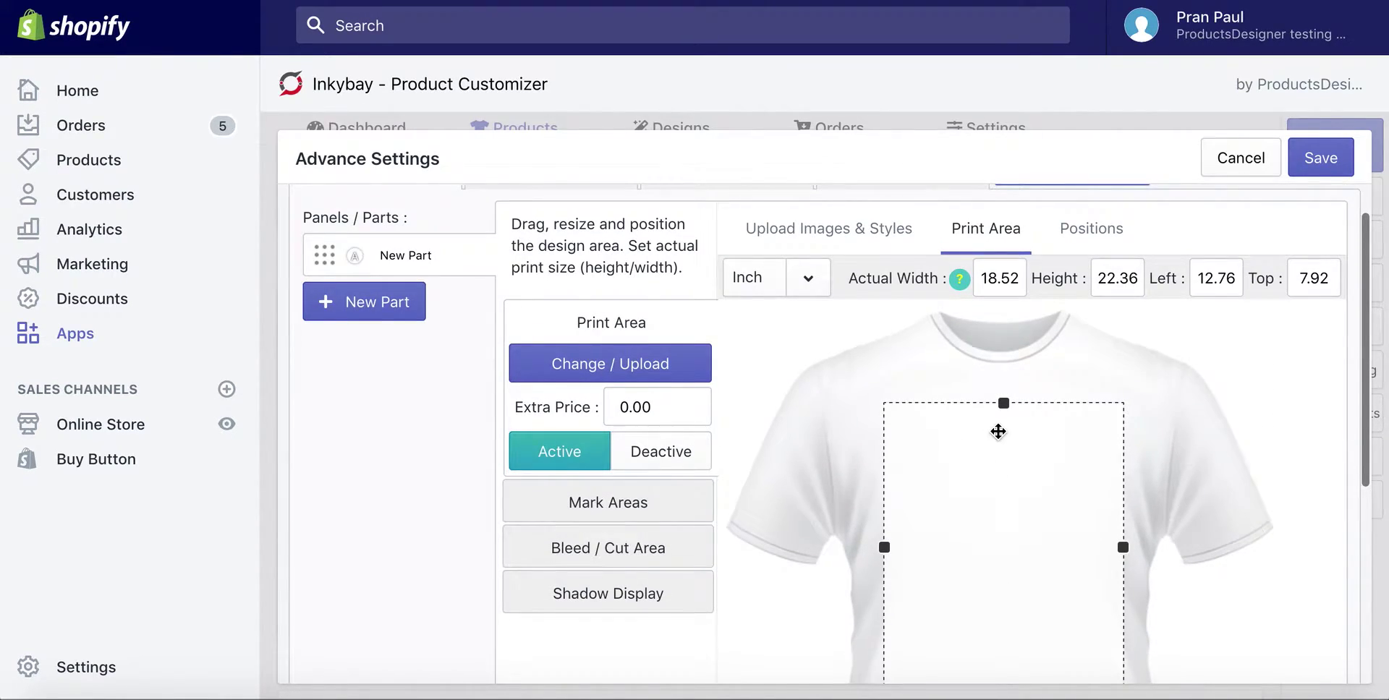
{"action": "scroll", "coordinate": [999, 432], "scroll_direction": "down", "scroll_amount": 1}
{"action": "scroll", "coordinate": [998, 432], "scroll_direction": "up", "scroll_amount": 1}
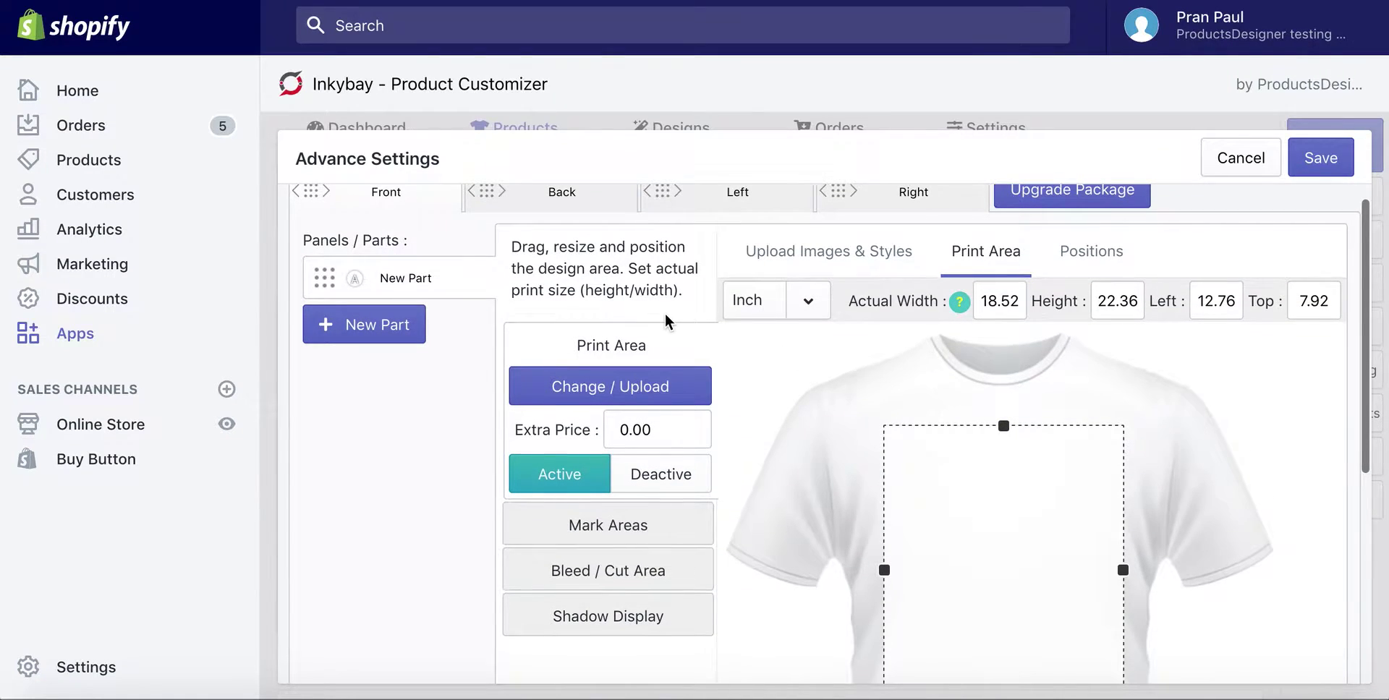
{"action": "scroll", "coordinate": [666, 319], "scroll_direction": "up", "scroll_amount": 1}
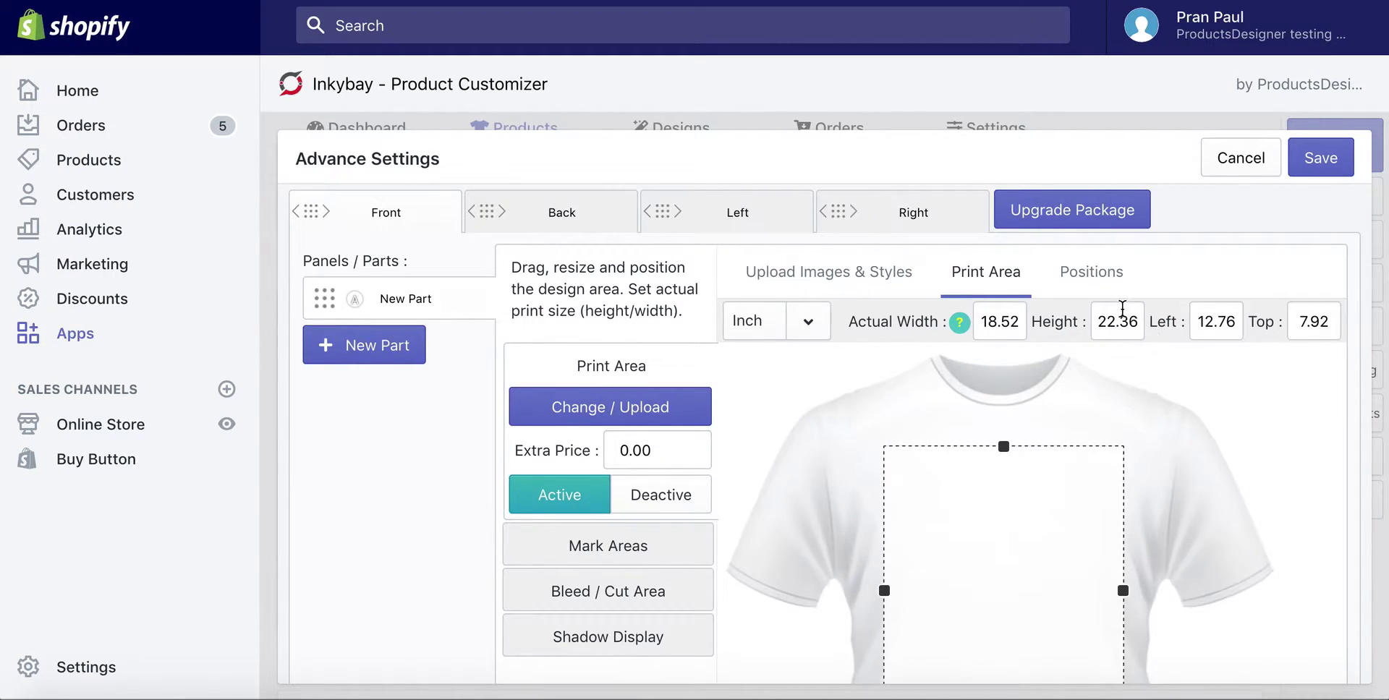
Set the Front print area's actual width to 12 inches and its height to 16 inches
{"action": "double_click", "coordinate": [1005, 316]}
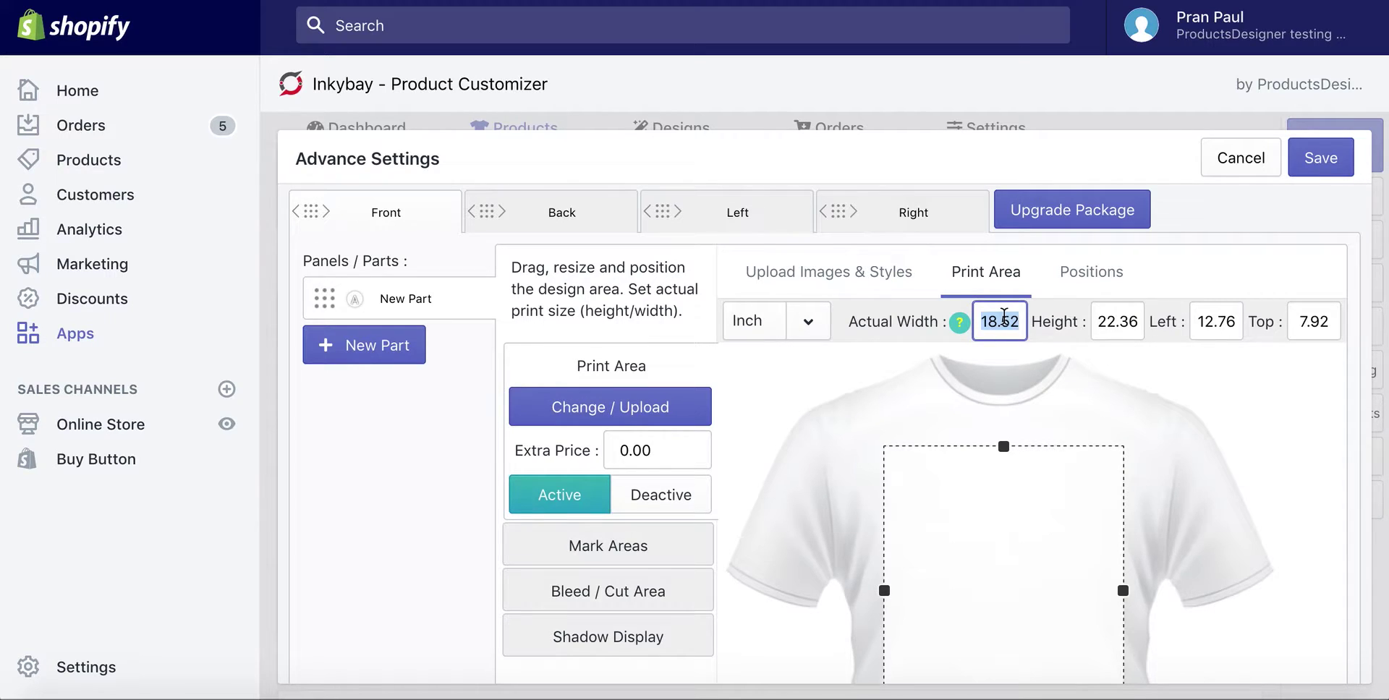
{"action": "type", "text": "12"}
{"action": "left_click", "coordinate": [1113, 324]}
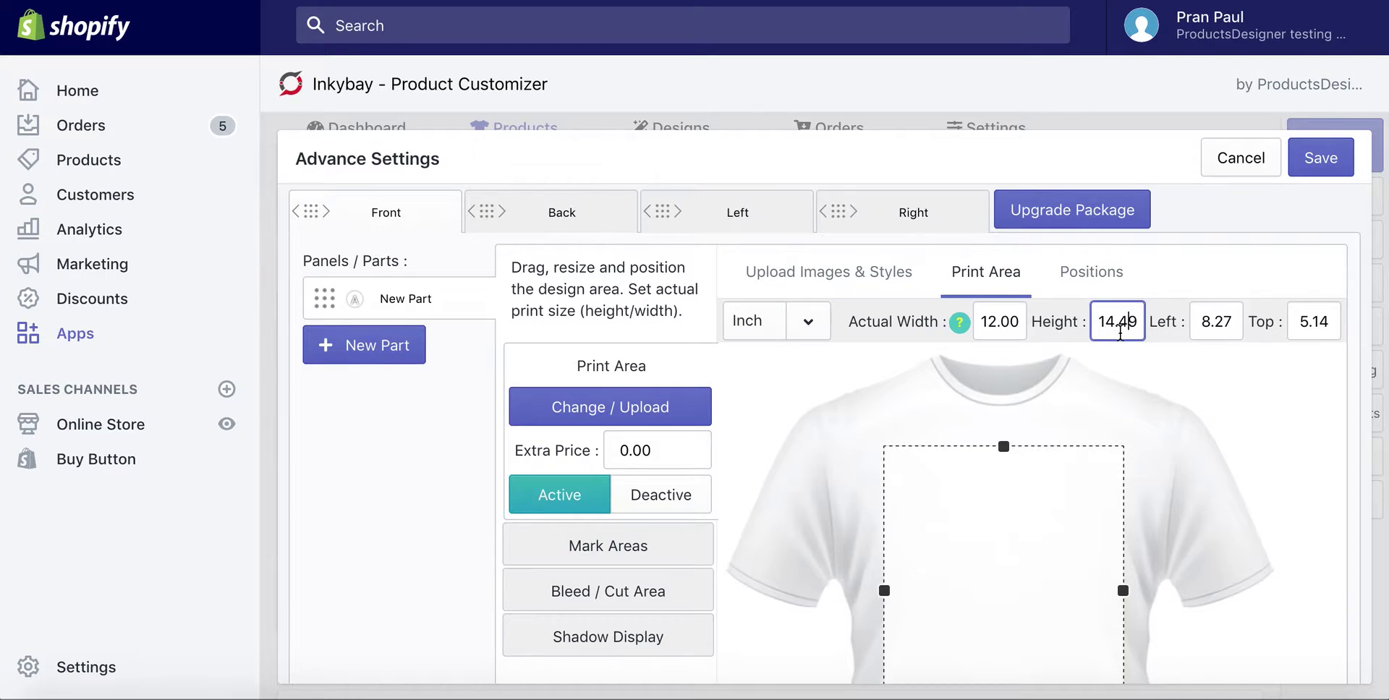
{"action": "scroll", "coordinate": [1011, 470], "scroll_direction": "down", "scroll_amount": 1}
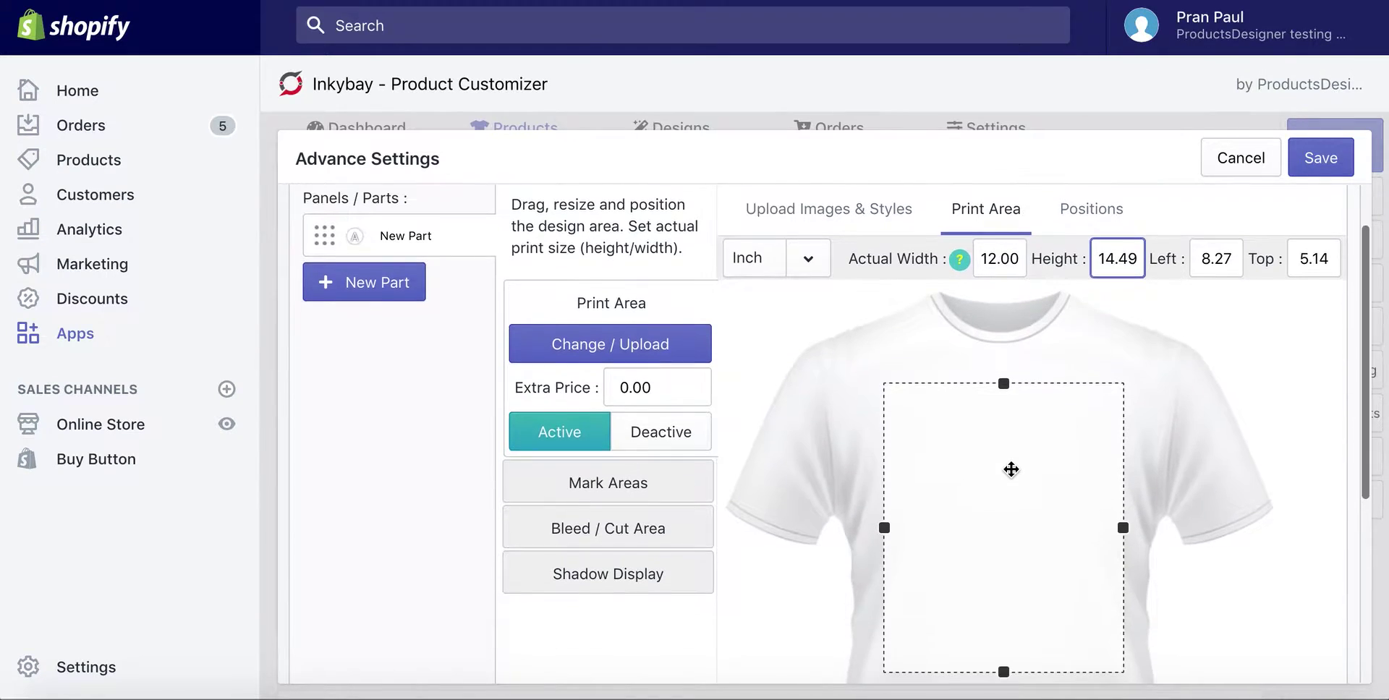
{"action": "scroll", "coordinate": [1010, 470], "scroll_direction": "up", "scroll_amount": 1}
{"action": "double_click", "coordinate": [1121, 310]}
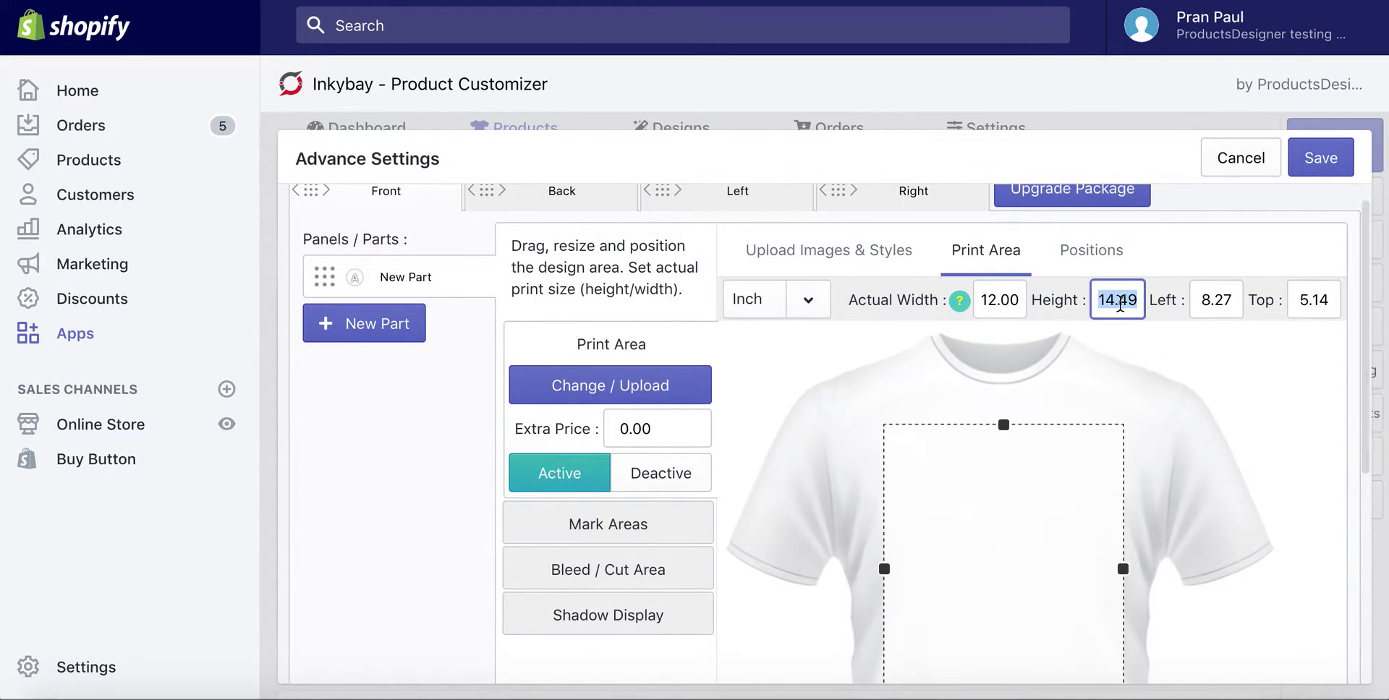
{"action": "type", "text": "16"}
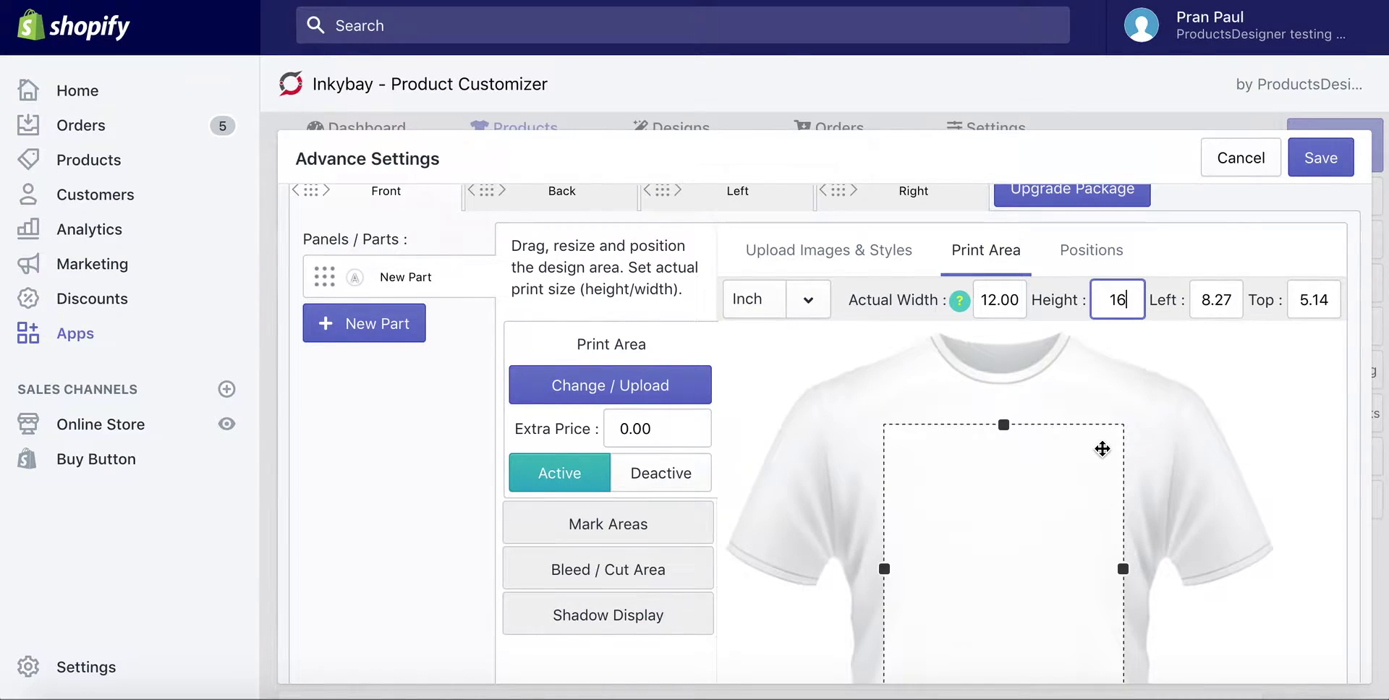
{"action": "scroll", "coordinate": [1102, 449], "scroll_direction": "down", "scroll_amount": 3}
{"action": "left_click", "coordinate": [980, 502]}
{"action": "scroll", "coordinate": [1148, 402], "scroll_direction": "up", "scroll_amount": 3}
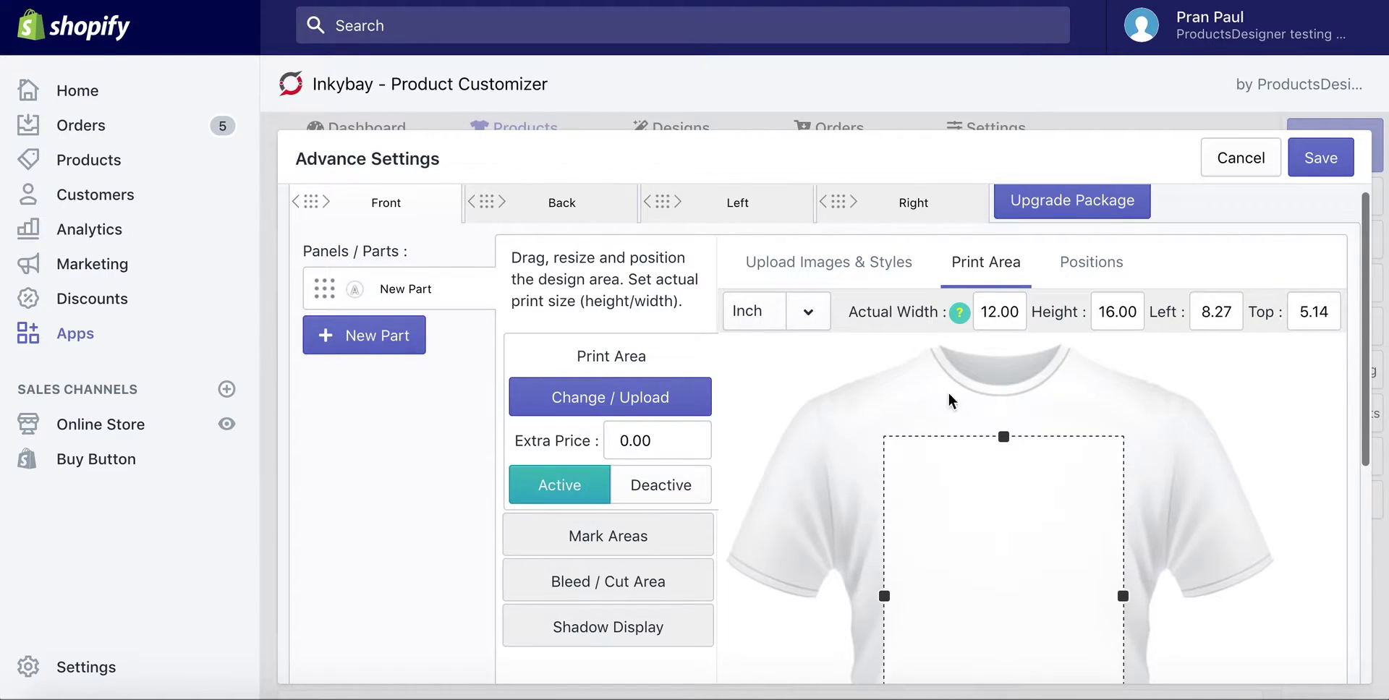
Set the extra price for the Front print area to 5
{"action": "left_click", "coordinate": [996, 316]}
{"action": "left_click", "coordinate": [1120, 317]}
{"action": "scroll", "coordinate": [758, 393], "scroll_direction": "up", "scroll_amount": 1}
{"action": "scroll", "coordinate": [759, 393], "scroll_direction": "down", "scroll_amount": 2}
{"action": "left_click", "coordinate": [685, 409]}
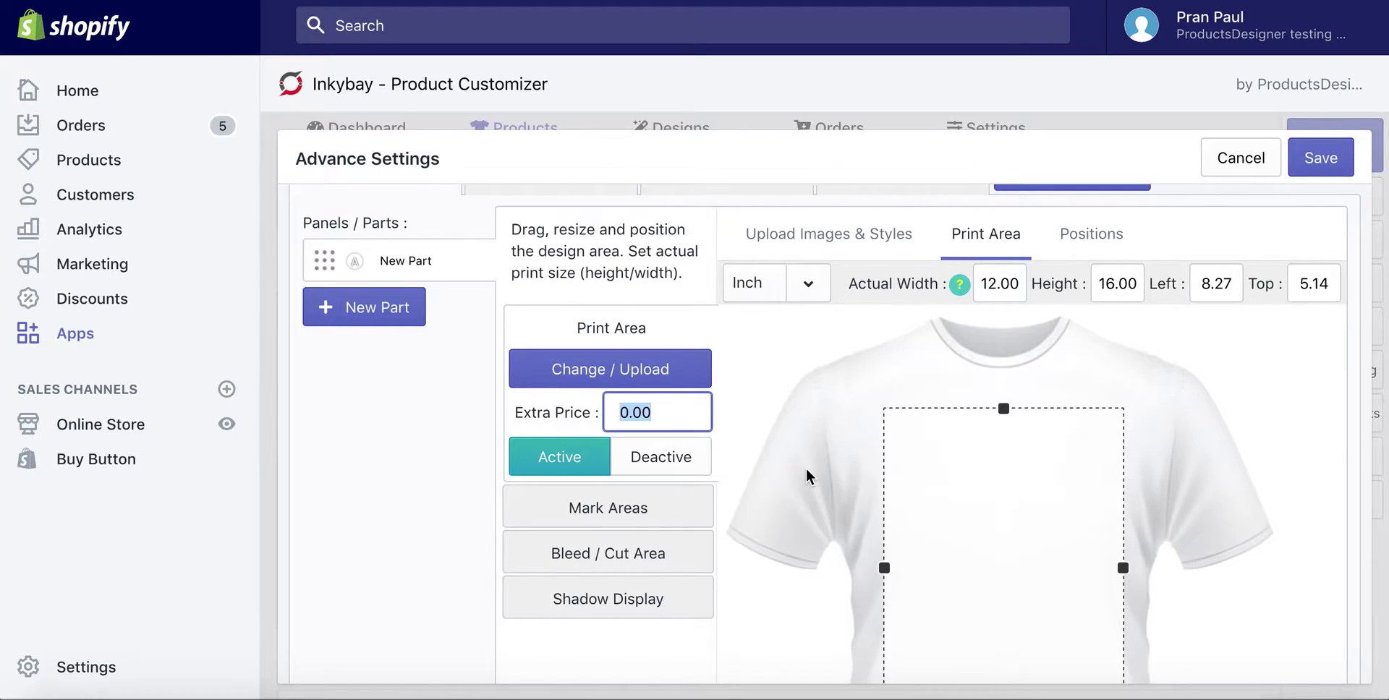
{"action": "type", "text": "5"}
{"action": "scroll", "coordinate": [815, 379], "scroll_direction": "down", "scroll_amount": 1}
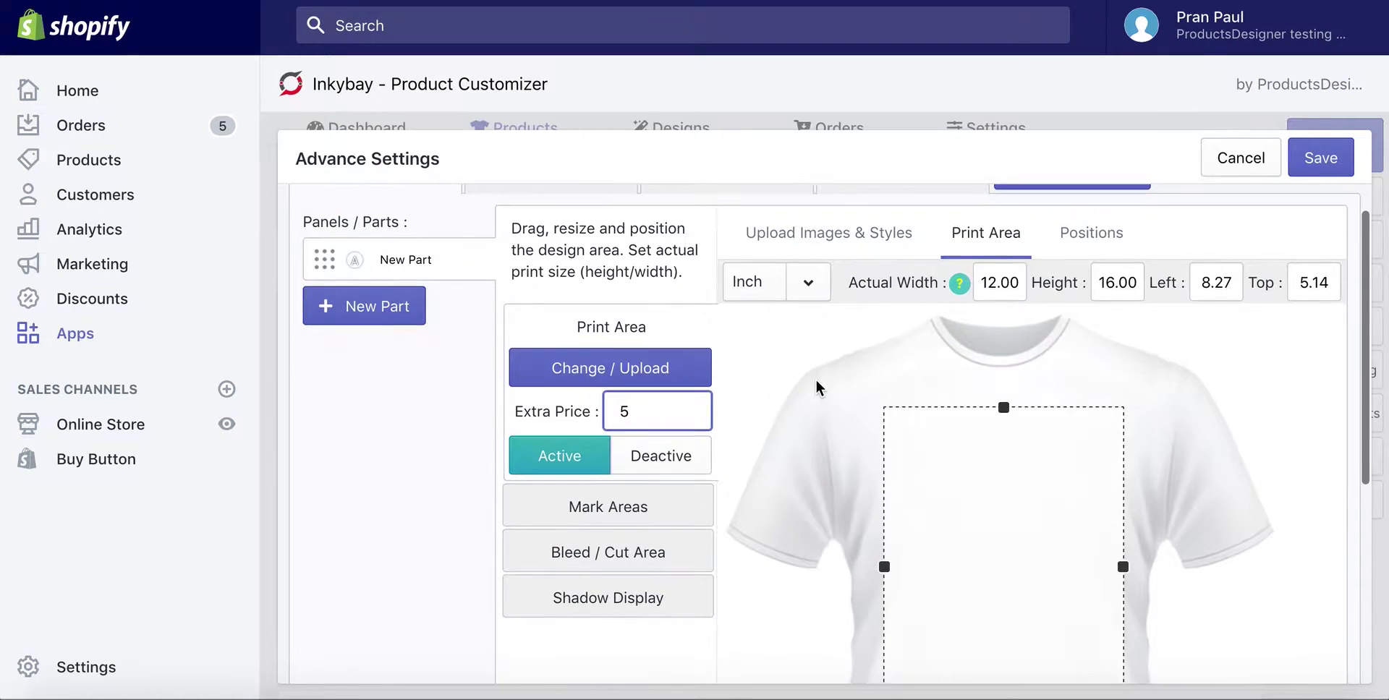
{"action": "left_click", "coordinate": [791, 365]}
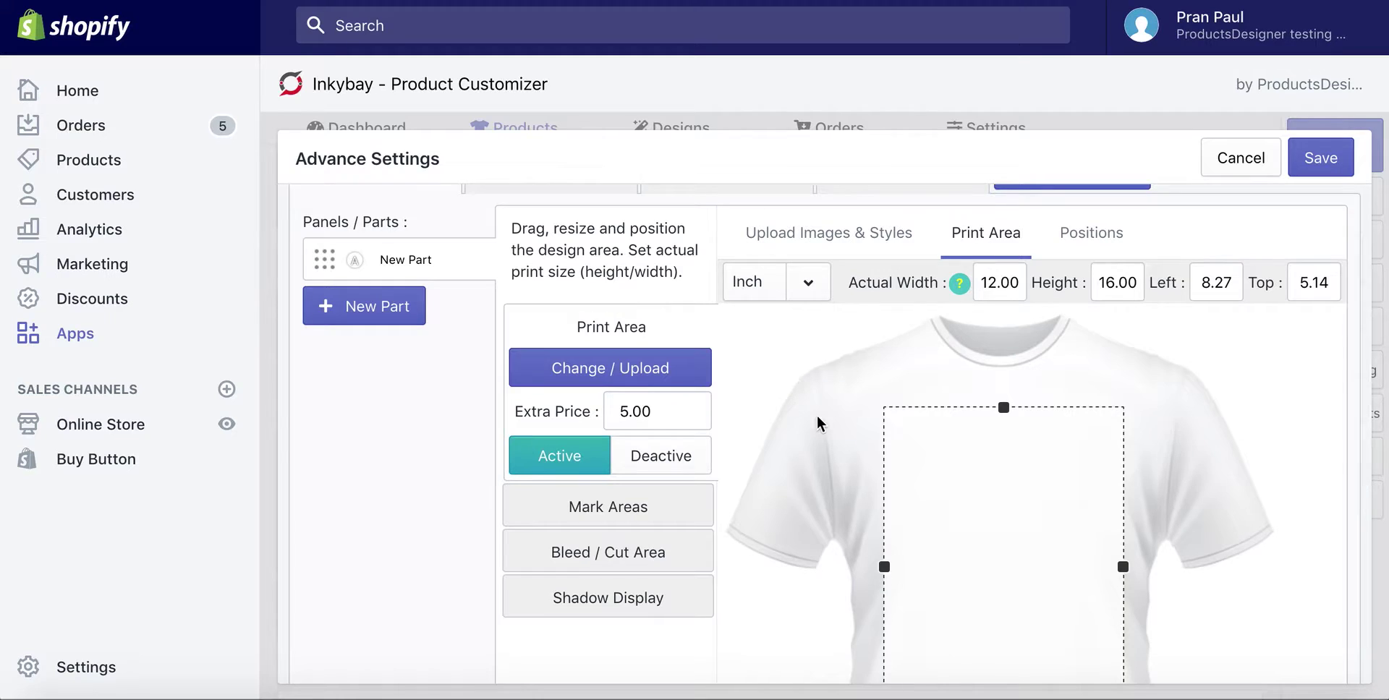
Shrink the Back side's print area to fit the shirt's back, about 12.80 in from the left and 7.00 in from the top
{"action": "scroll", "coordinate": [832, 420], "scroll_direction": "up", "scroll_amount": 1}
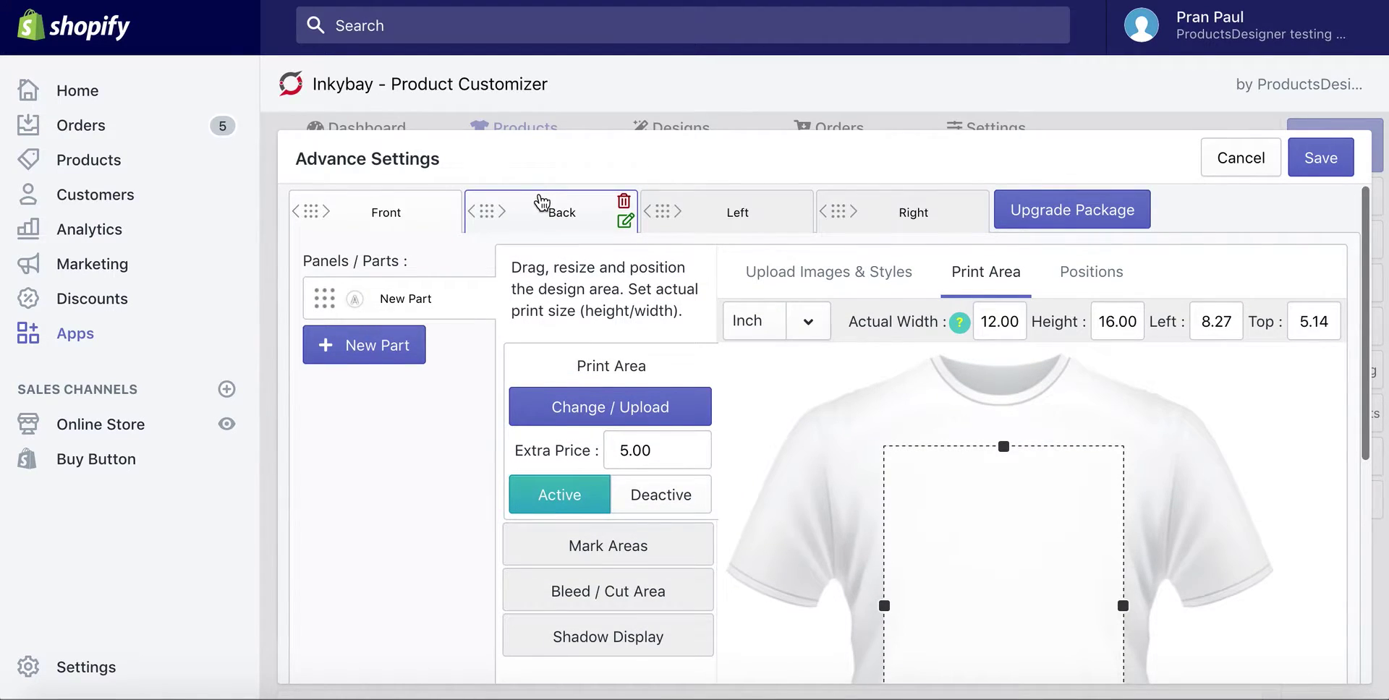
{"action": "left_click", "coordinate": [544, 207]}
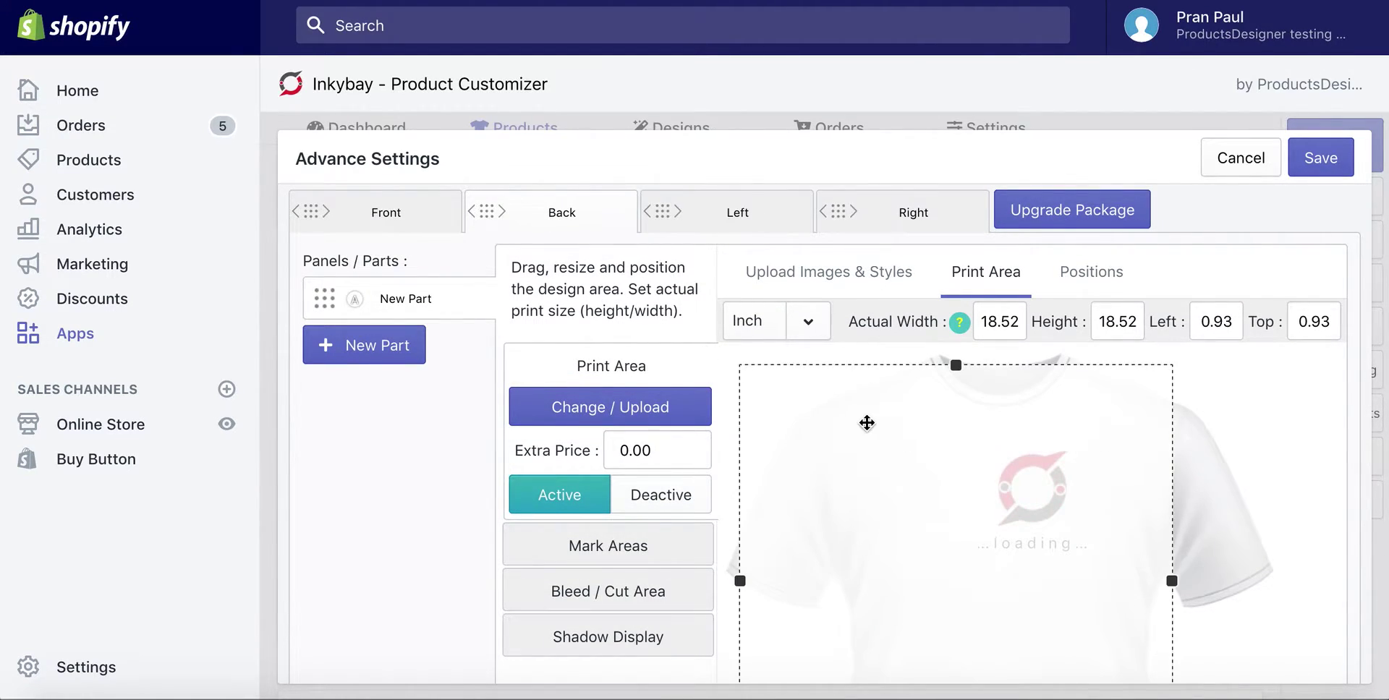
{"action": "left_click_drag", "start_coordinate": [740, 582], "coordinate": [881, 583]}
{"action": "left_click_drag", "start_coordinate": [1170, 583], "coordinate": [1116, 583]}
{"action": "left_click_drag", "start_coordinate": [998, 365], "coordinate": [998, 433]}
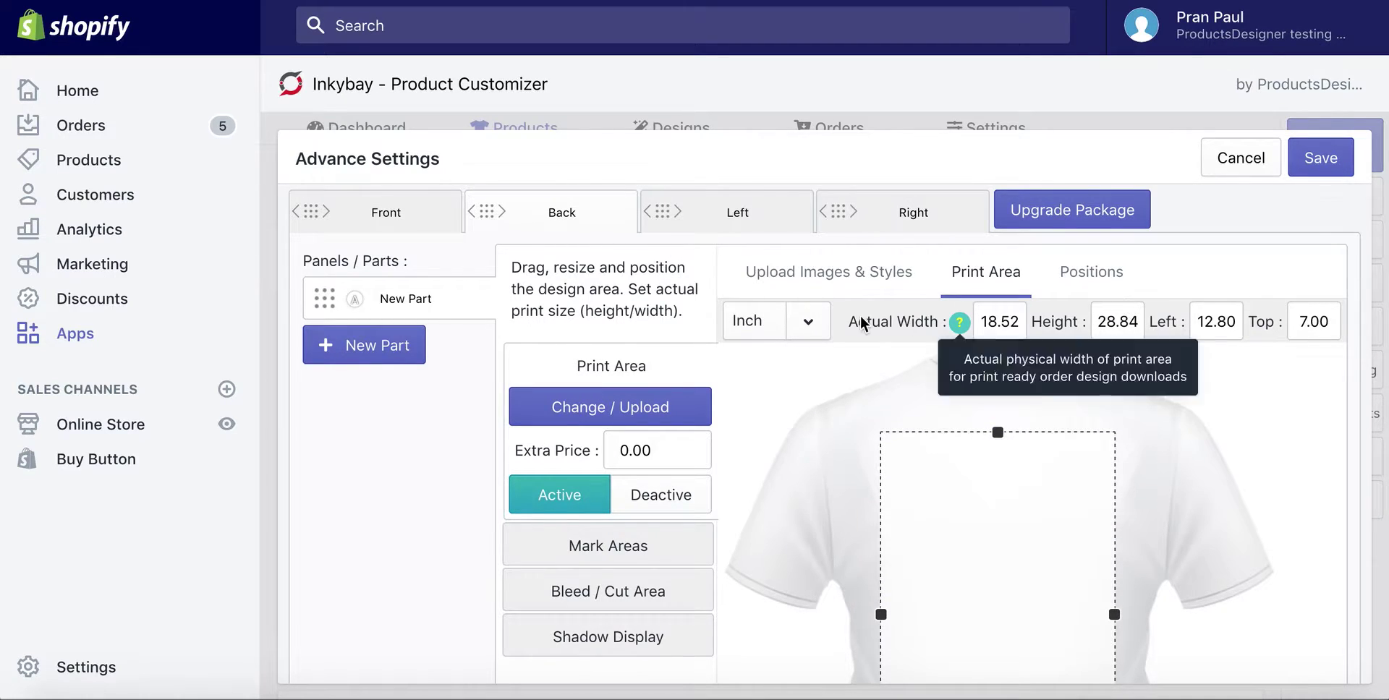
Set the Back print area's actual width to 12 inches and its height to 16 inches
{"action": "double_click", "coordinate": [999, 319]}
{"action": "type", "text": "12"}
{"action": "double_click", "coordinate": [1107, 320]}
{"action": "double_click", "coordinate": [1113, 320]}
{"action": "type", "text": "16"}
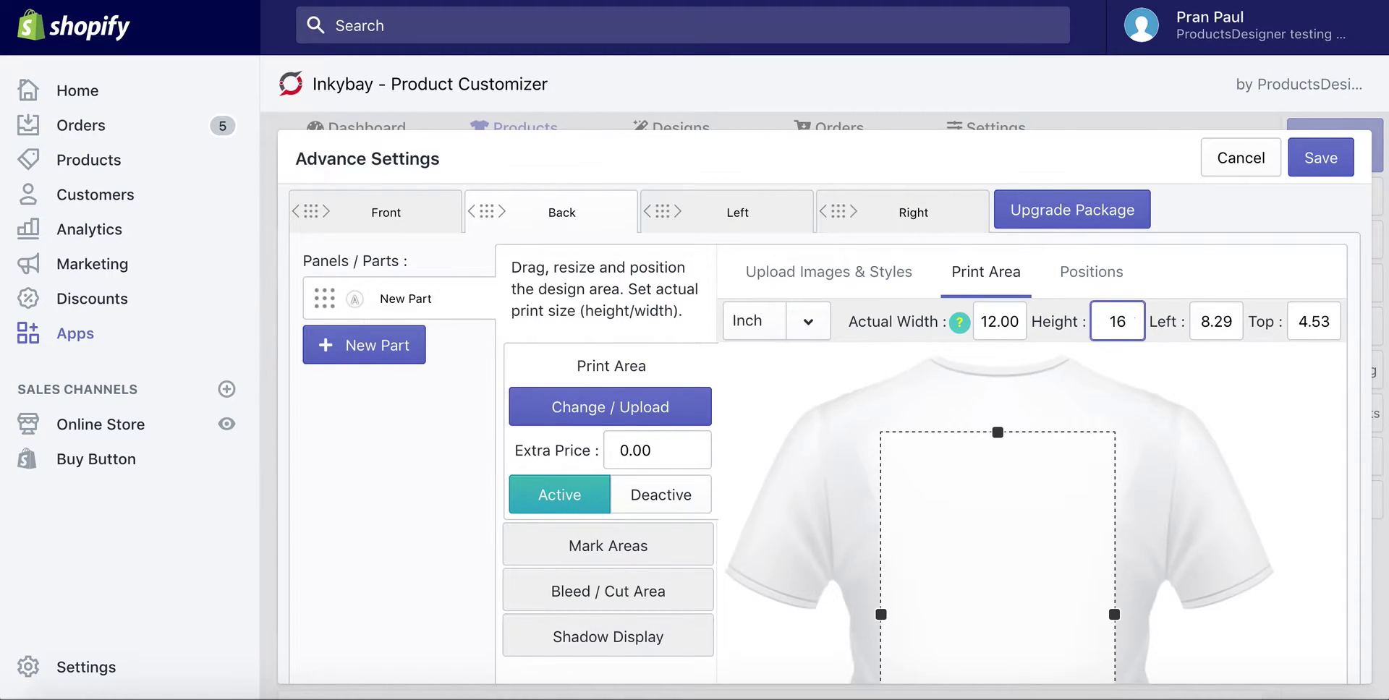
{"action": "left_click", "coordinate": [1234, 317]}
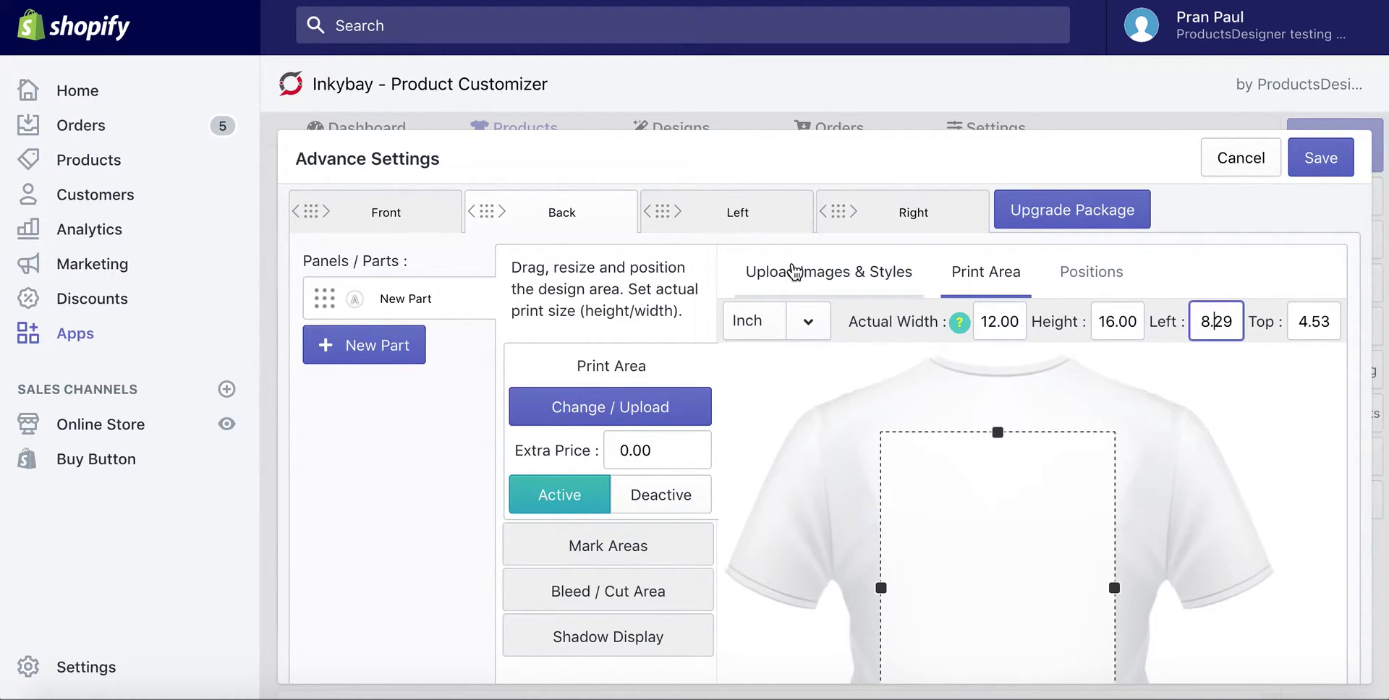
Shrink the Left side's print area onto the sleeve, about 30.40 in from the left and 20.27 in from the top
{"action": "left_click", "coordinate": [703, 211]}
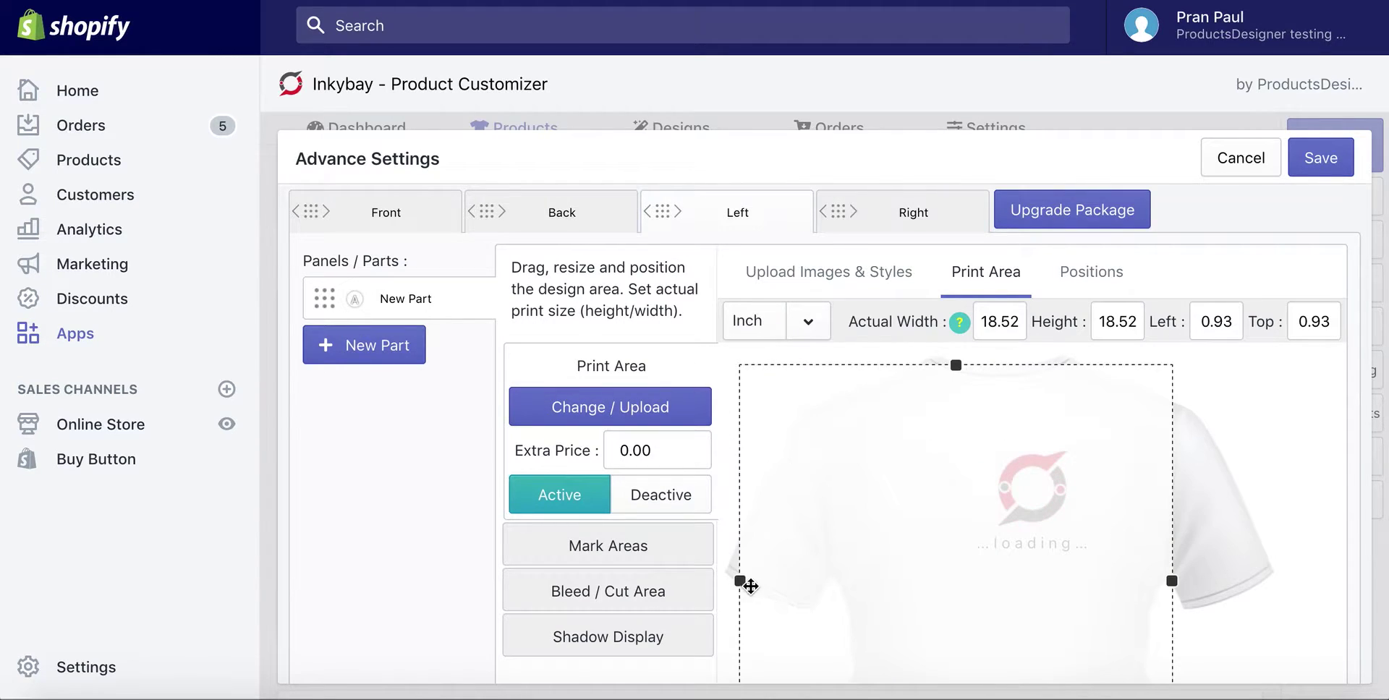
{"action": "left_click_drag", "start_coordinate": [740, 581], "coordinate": [966, 618]}
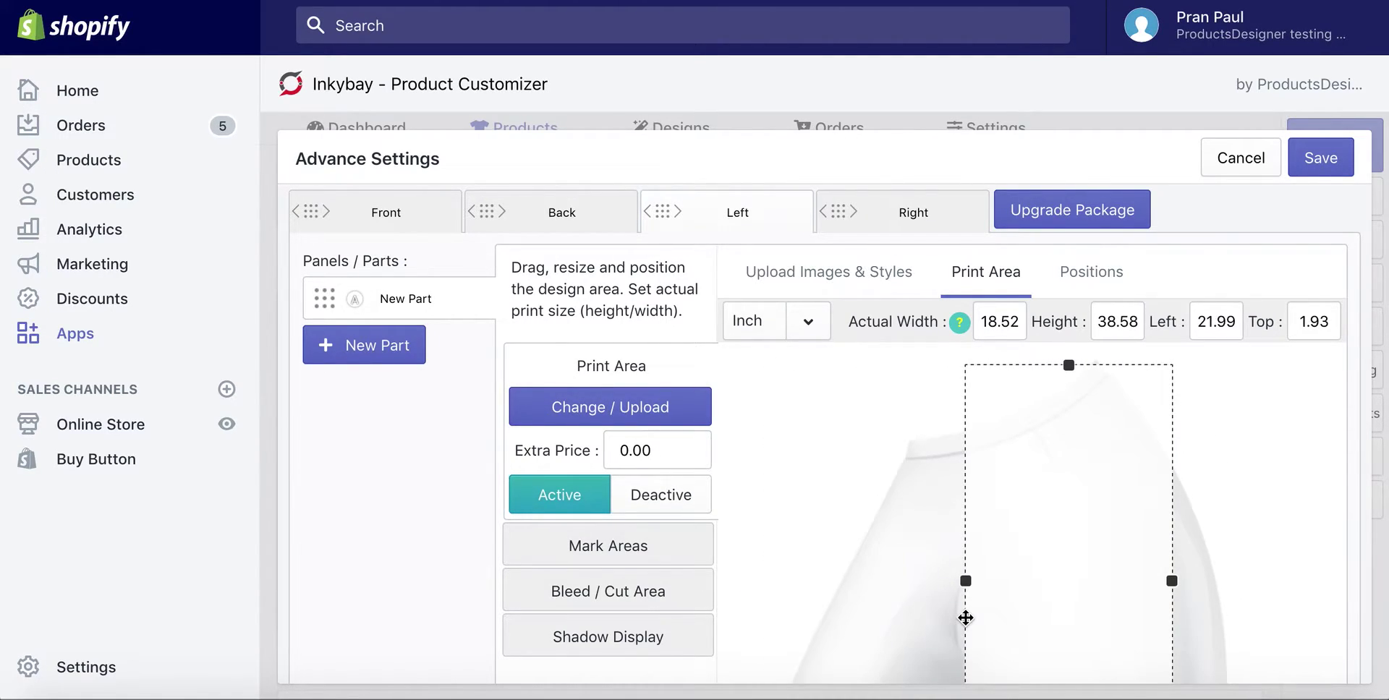
{"action": "left_click_drag", "start_coordinate": [1070, 366], "coordinate": [1070, 534]}
{"action": "scroll", "coordinate": [1028, 421], "scroll_direction": "down", "scroll_amount": 2}
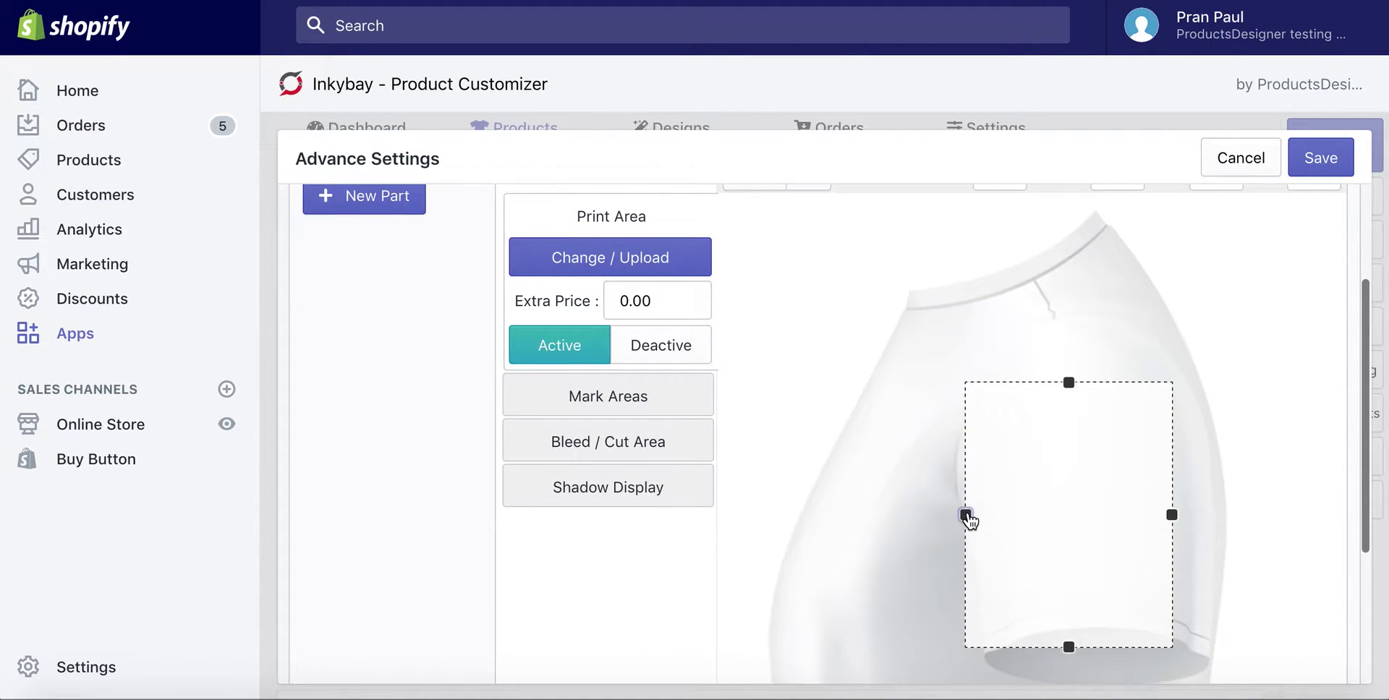
{"action": "left_click_drag", "start_coordinate": [966, 515], "coordinate": [1002, 521]}
{"action": "scroll", "coordinate": [1014, 458], "scroll_direction": "up", "scroll_amount": 1}
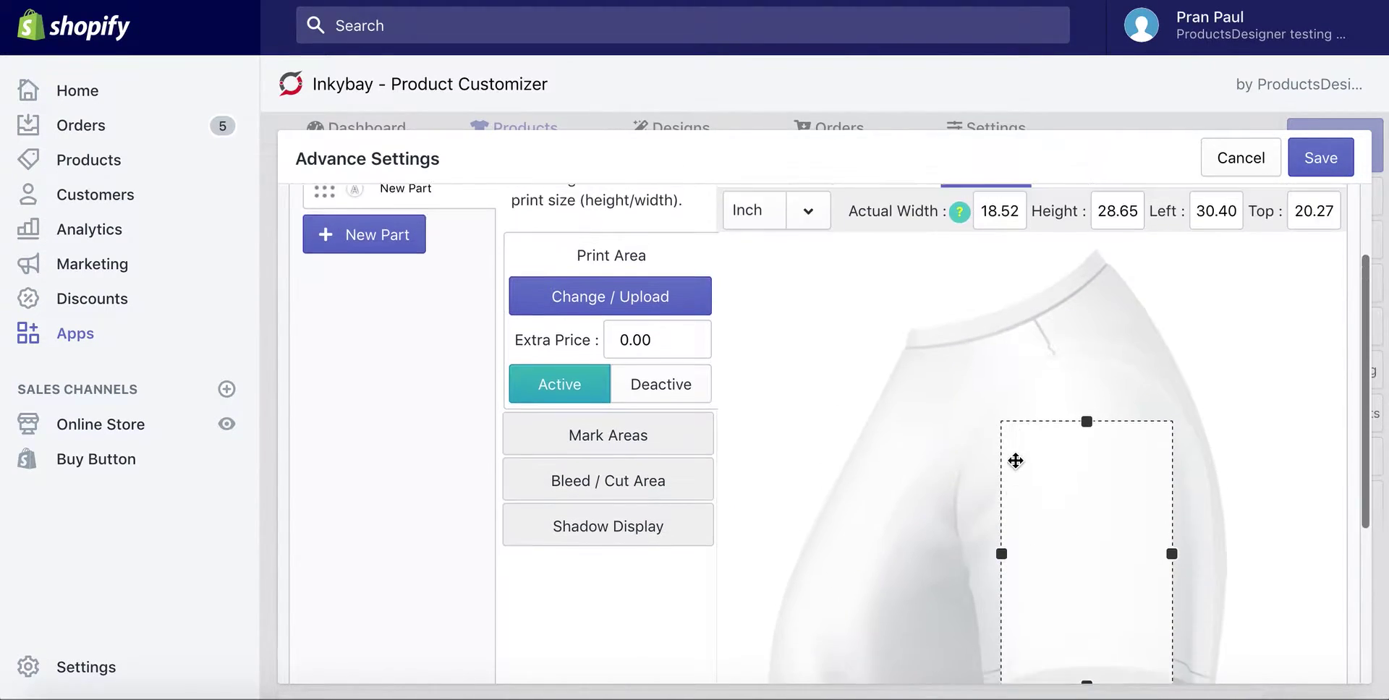
Set the Left print area's actual width and height to 5 inches each and shift the area slightly lower on the sleeve
{"action": "double_click", "coordinate": [1000, 246]}
{"action": "type", "text": "5"}
{"action": "left_click", "coordinate": [1114, 251]}
{"action": "double_click", "coordinate": [1117, 251]}
{"action": "type", "text": "5"}
{"action": "key", "text": "shift+Tab"}
{"action": "scroll", "coordinate": [1060, 415], "scroll_direction": "down", "scroll_amount": 1}
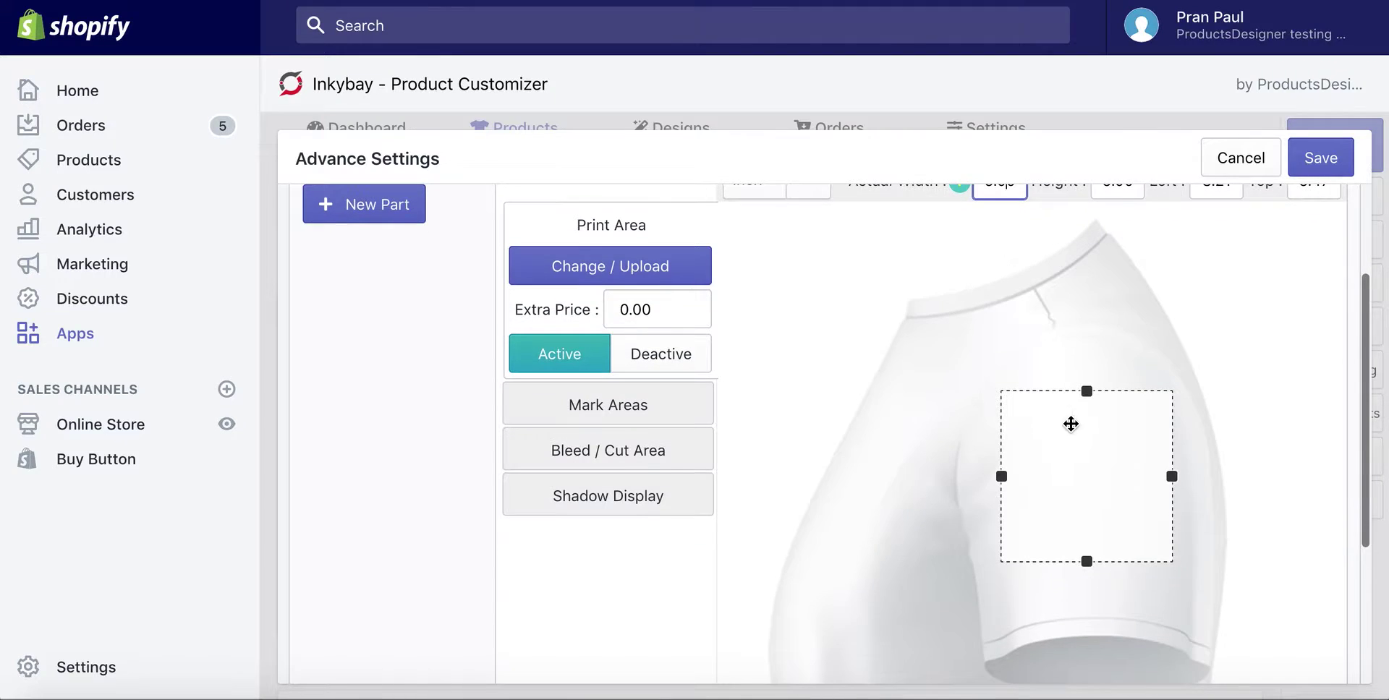
{"action": "left_click_drag", "start_coordinate": [1083, 449], "coordinate": [1096, 484]}
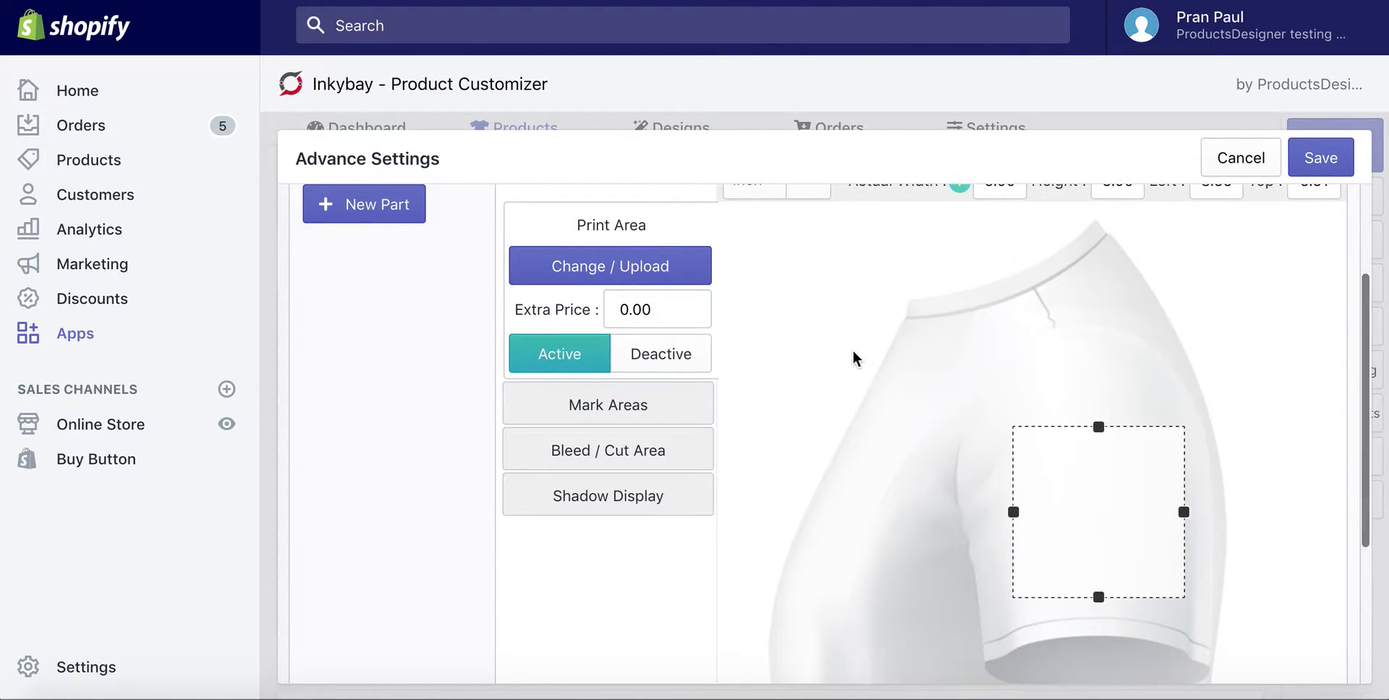
Shrink the Right side's print area onto the sleeve, about 7.84 in from the left and 17.64 in from the top
{"action": "scroll", "coordinate": [852, 350], "scroll_direction": "up", "scroll_amount": 2}
{"action": "left_click", "coordinate": [883, 215]}
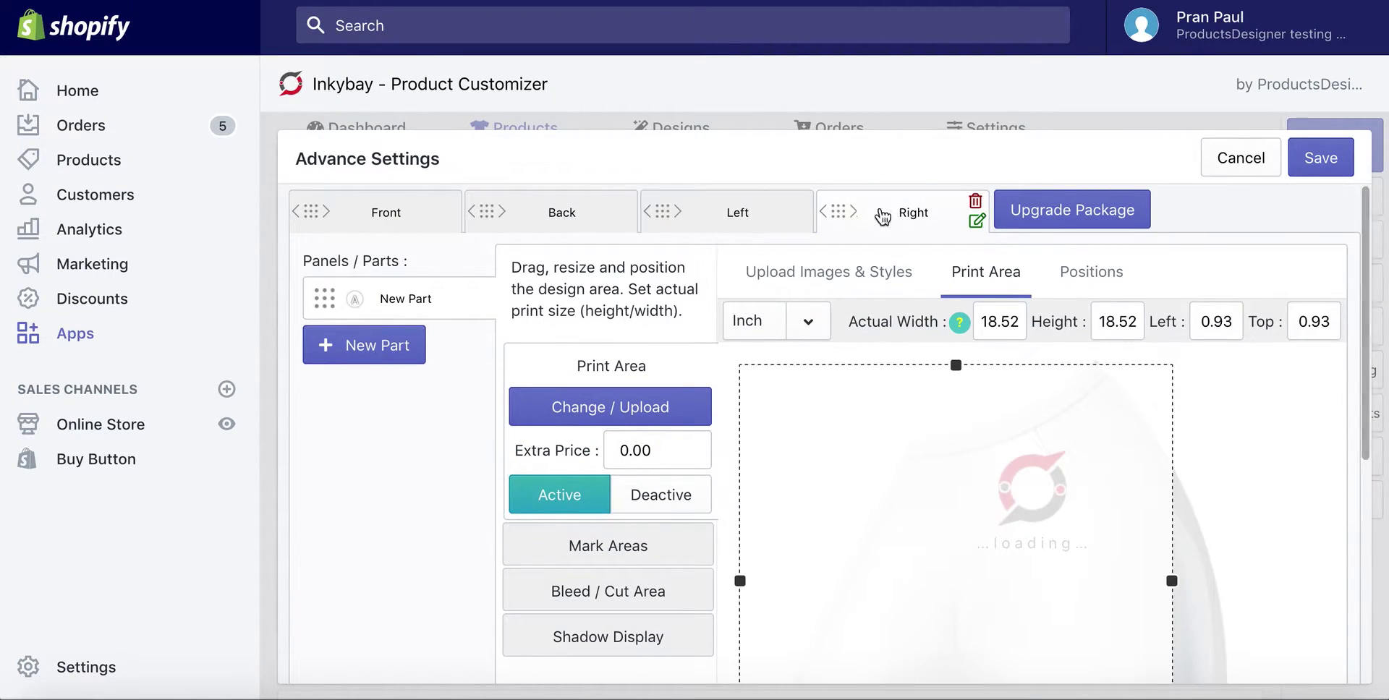
{"action": "left_click_drag", "start_coordinate": [740, 588], "coordinate": [801, 594]}
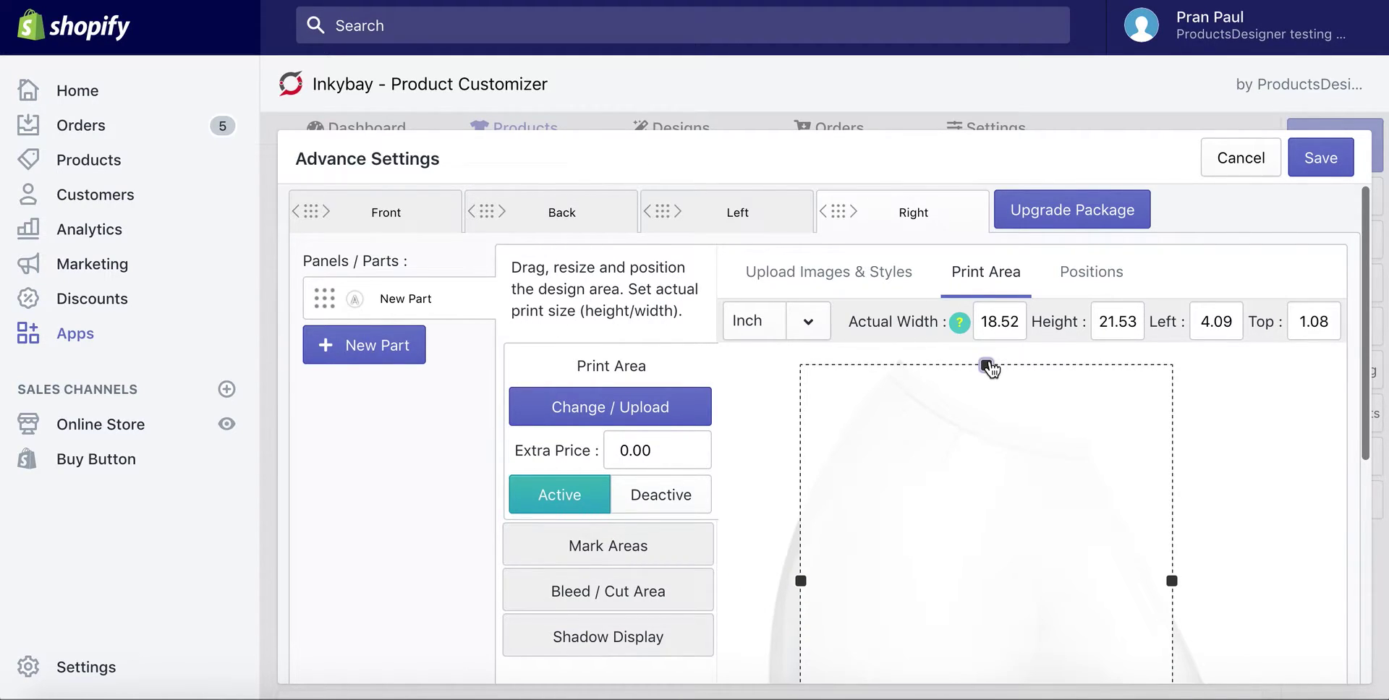
{"action": "left_click_drag", "start_coordinate": [981, 370], "coordinate": [950, 514]}
{"action": "scroll", "coordinate": [1178, 539], "scroll_direction": "down", "scroll_amount": 2}
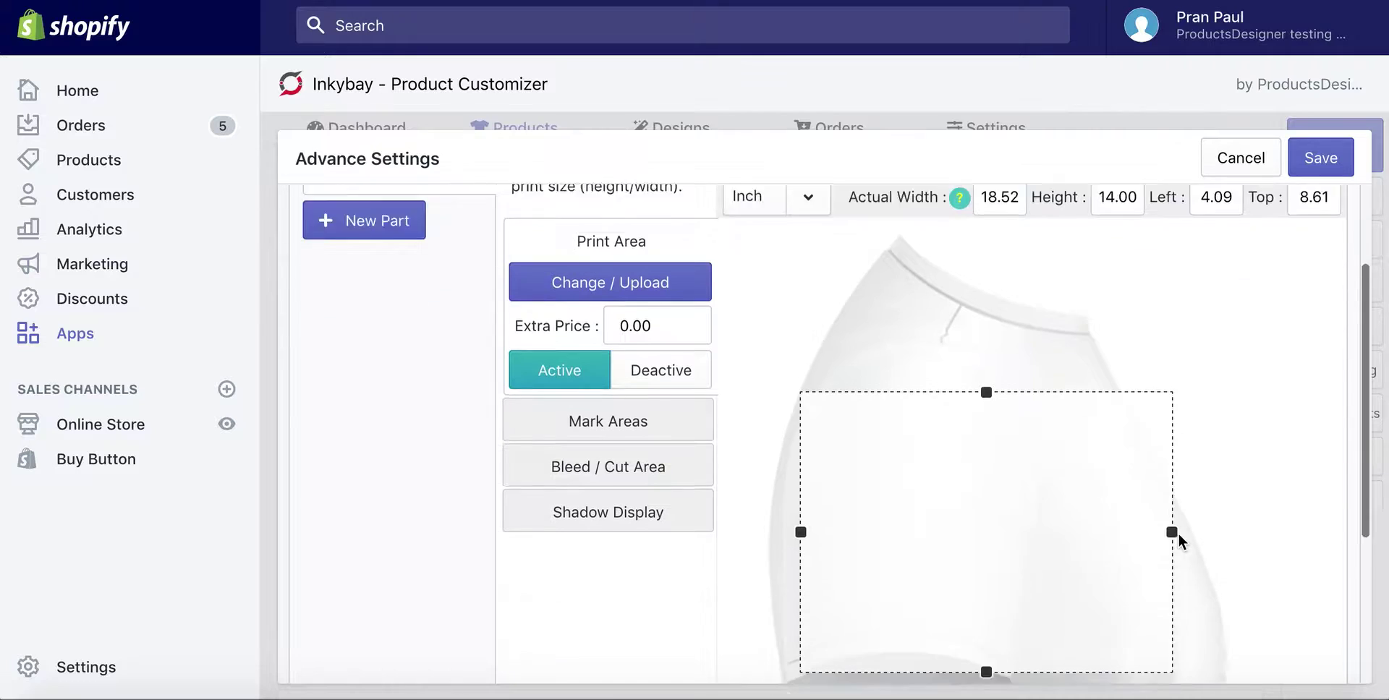
{"action": "scroll", "coordinate": [1178, 539], "scroll_direction": "down", "scroll_amount": 1}
{"action": "left_click_drag", "start_coordinate": [1172, 481], "coordinate": [1004, 464]}
{"action": "left_click_drag", "start_coordinate": [904, 624], "coordinate": [903, 551]}
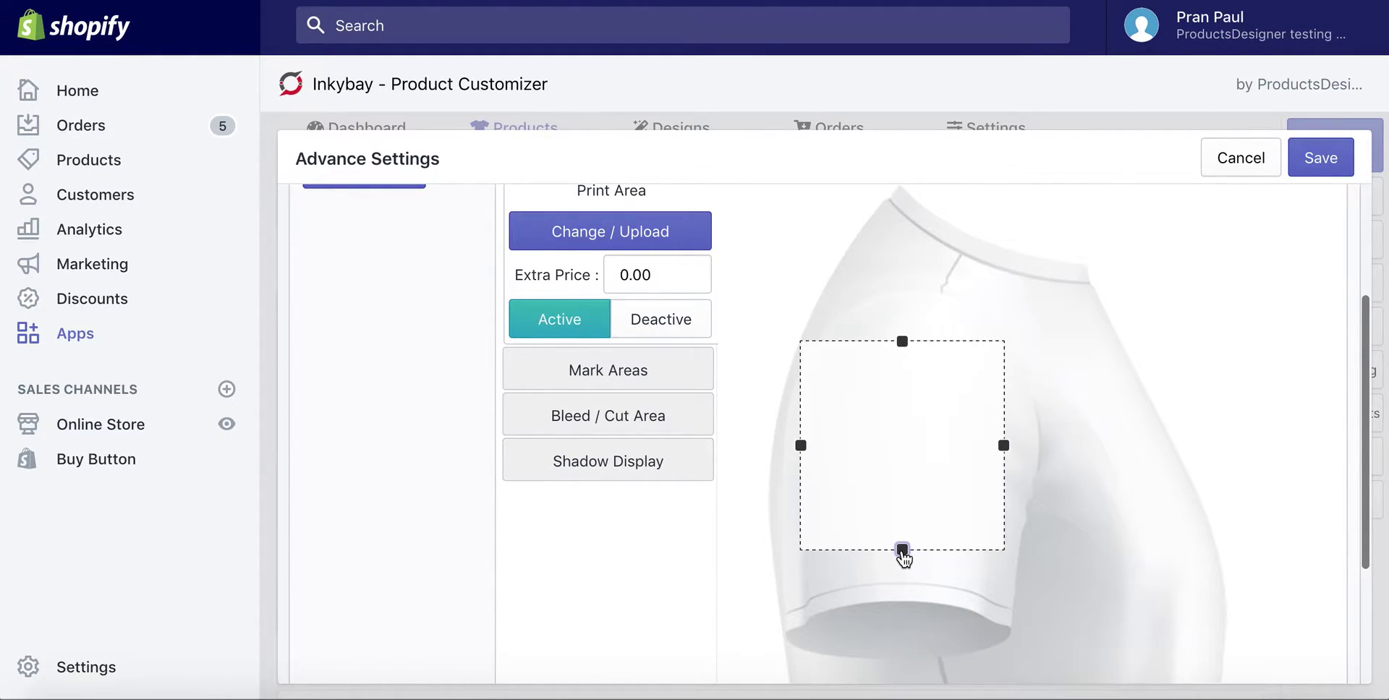
{"action": "mouse_move", "coordinate": [921, 455]}
{"action": "left_mouse_down"}
{"action": "mouse_move", "coordinate": [936, 490]}
{"action": "mouse_move", "coordinate": [921, 478]}
{"action": "left_mouse_up"}
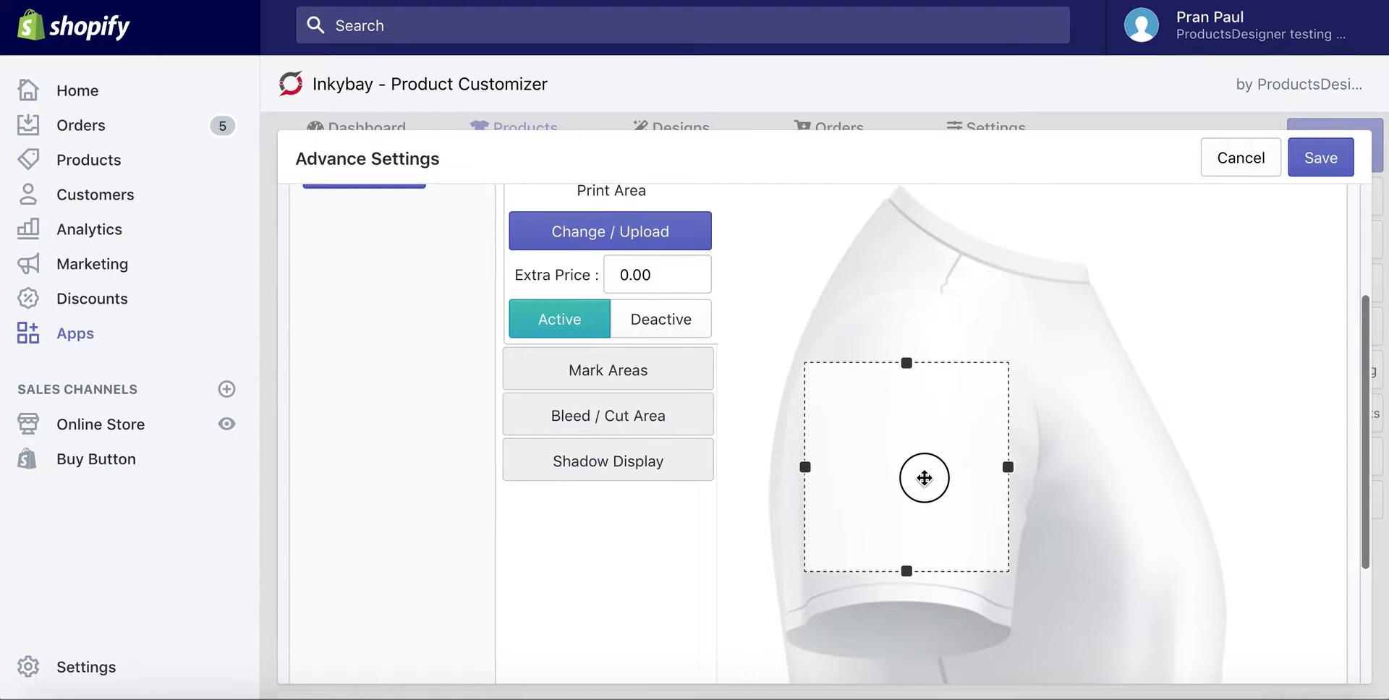
Set the Right print area's actual width and height to 5 inches each and shift it slightly lower, about 5.05 in from the top
{"action": "scroll", "coordinate": [1052, 361], "scroll_direction": "up", "scroll_amount": 1}
{"action": "double_click", "coordinate": [999, 228]}
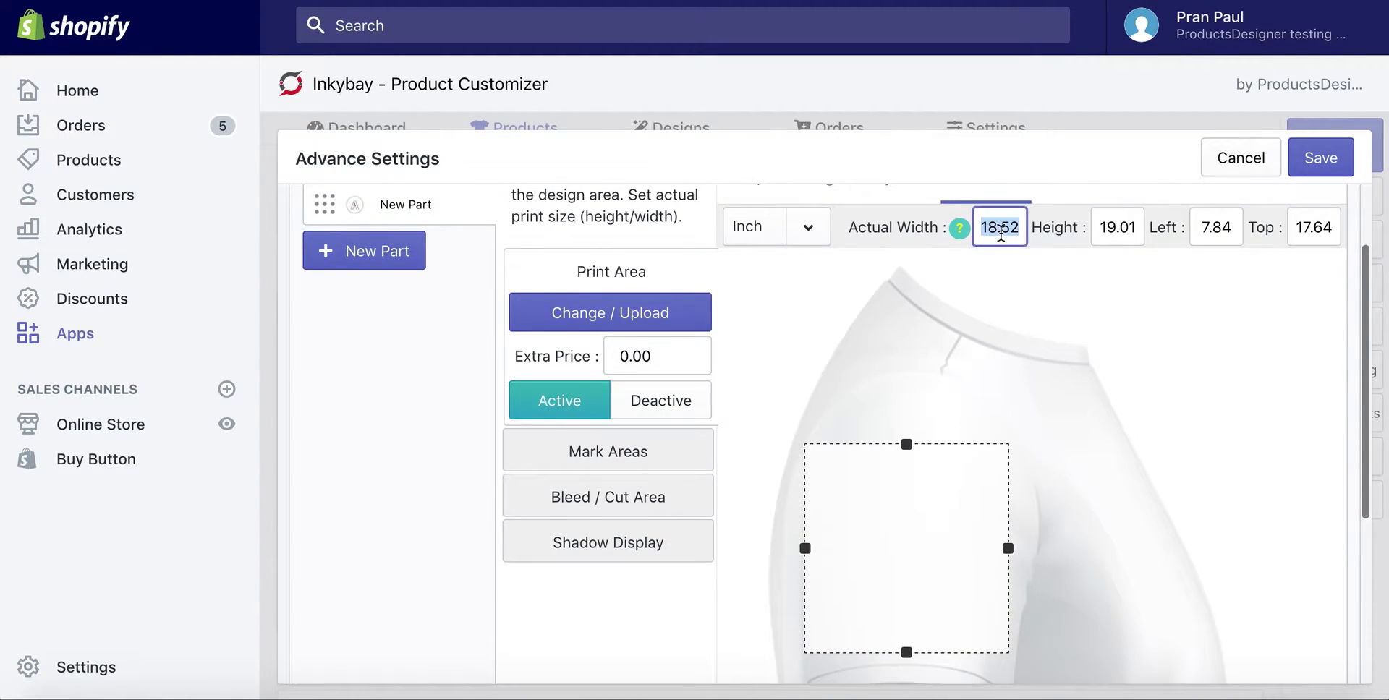
{"action": "type", "text": "5"}
{"action": "key", "text": "Tab"}
{"action": "type", "text": "5"}
{"action": "left_click", "coordinate": [1013, 230]}
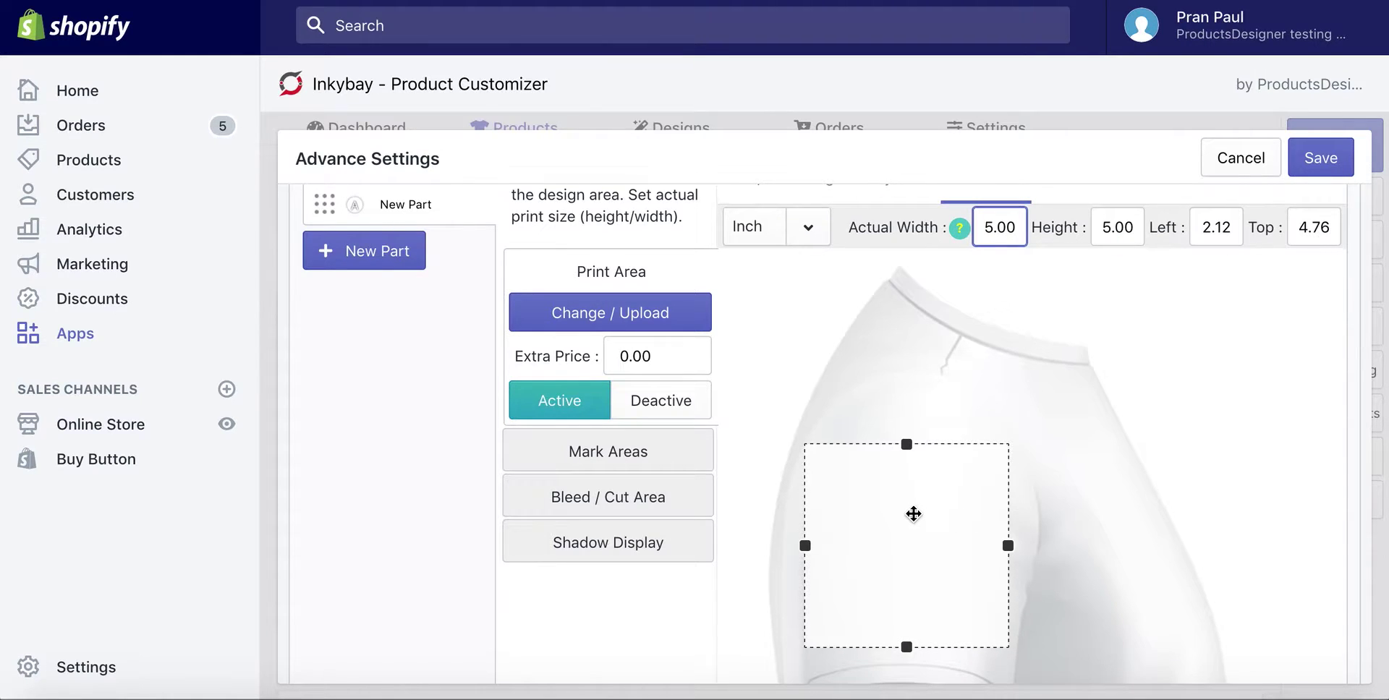
{"action": "left_click_drag", "start_coordinate": [914, 514], "coordinate": [914, 526]}
Set the print area's extra price to 3 on both the Right and the Left side
{"action": "scroll", "coordinate": [950, 377], "scroll_direction": "up", "scroll_amount": 2}
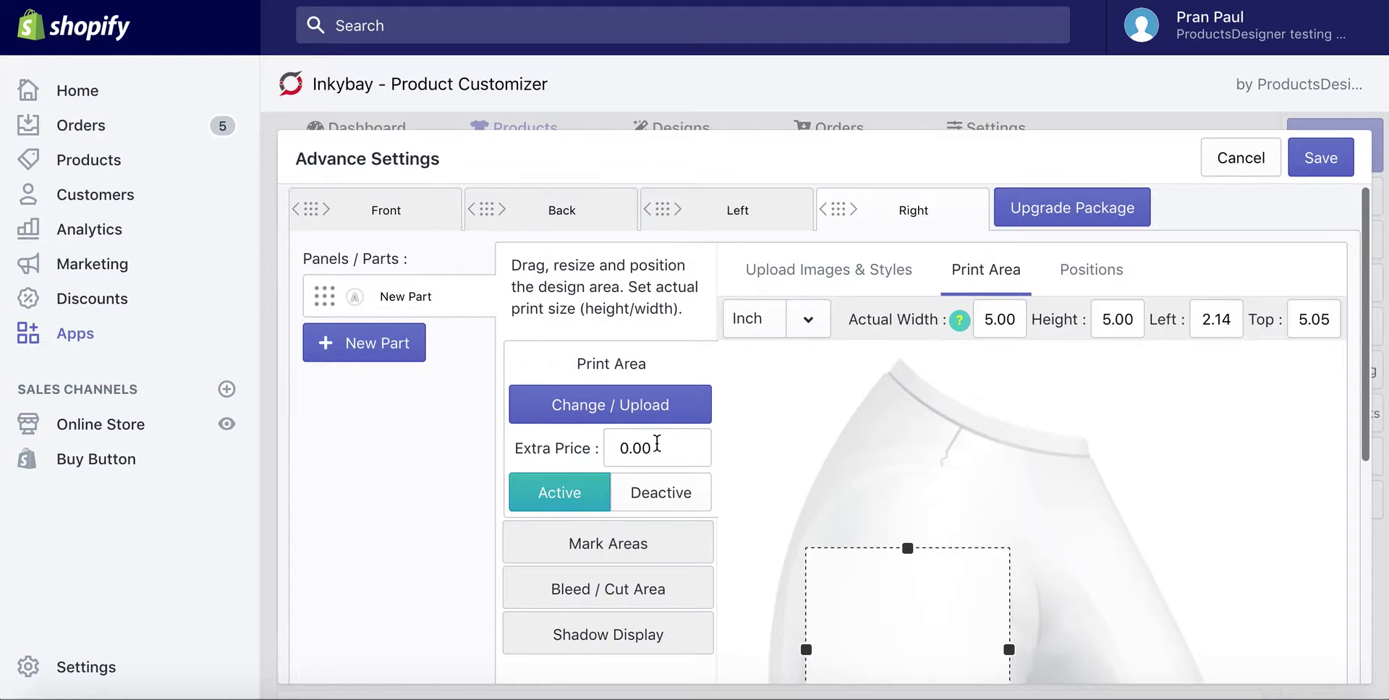
{"action": "double_click", "coordinate": [650, 444]}
{"action": "type", "text": "3"}
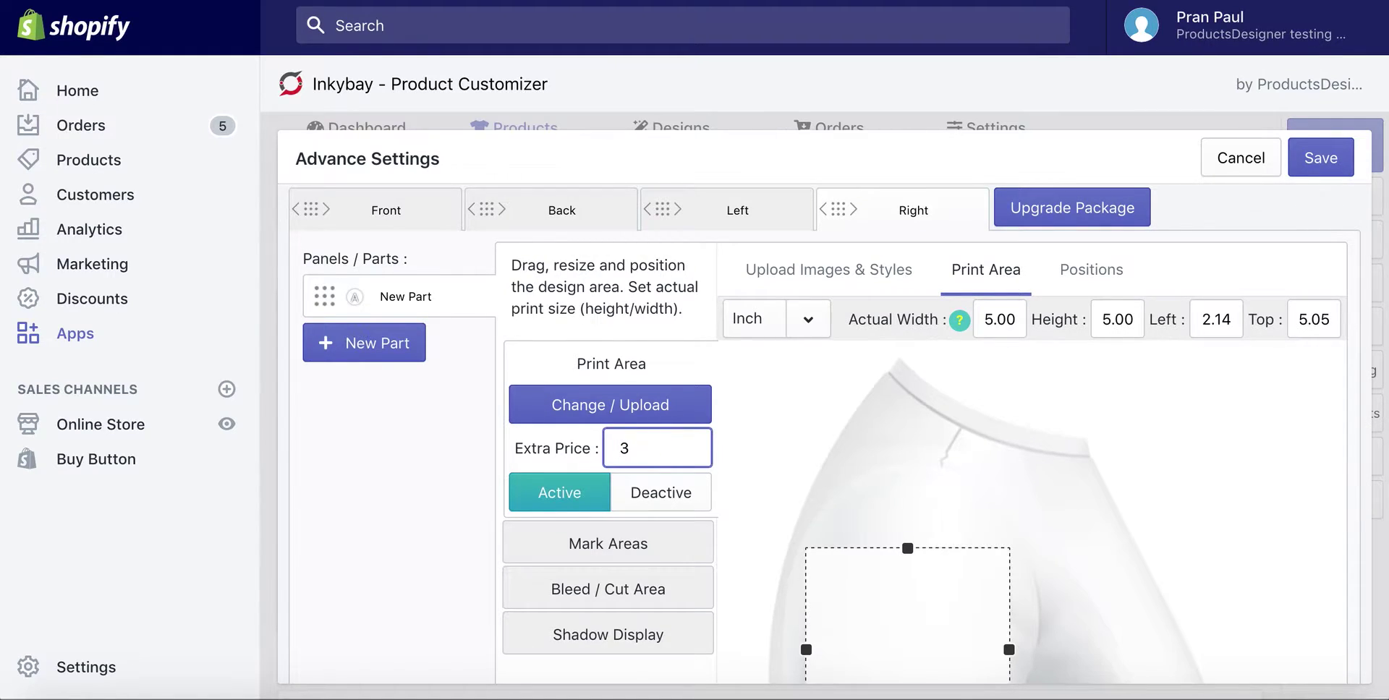
{"action": "left_click", "coordinate": [722, 215]}
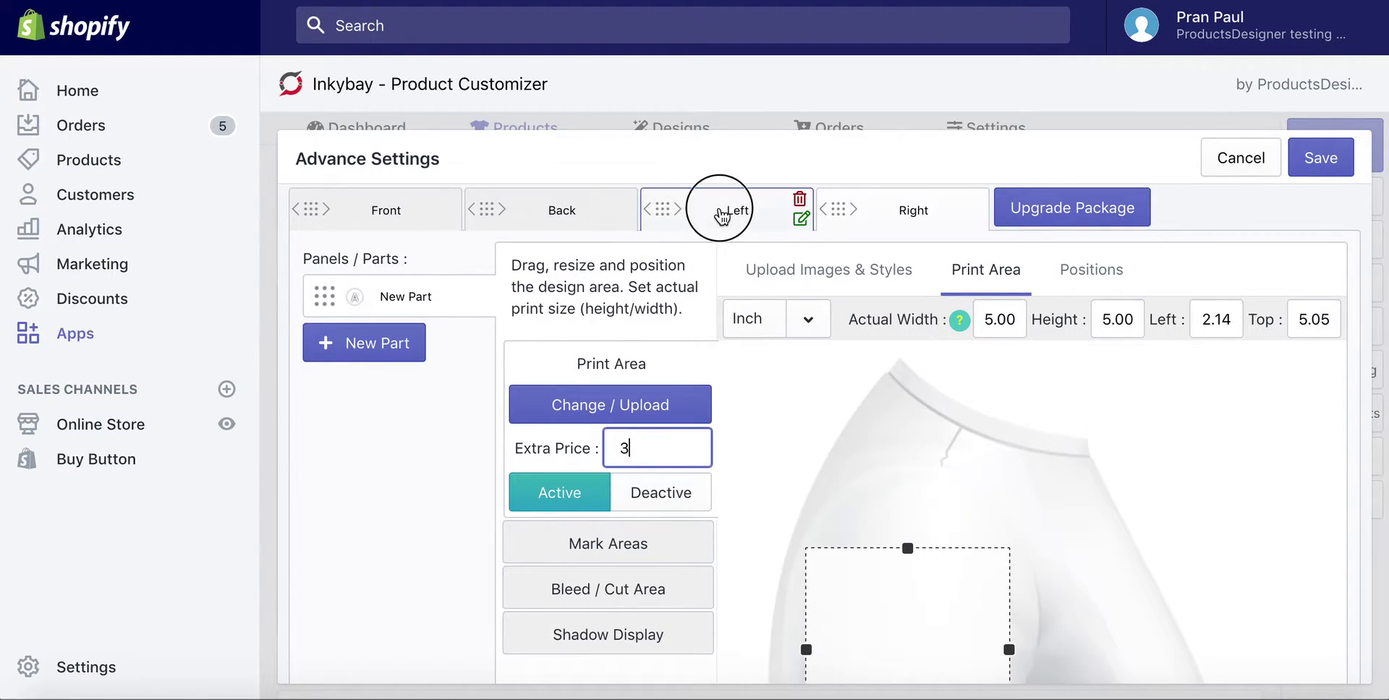
{"action": "double_click", "coordinate": [662, 450]}
{"action": "type", "text": "3"}
Set the Back print area's extra price to 5
{"action": "left_click", "coordinate": [563, 213]}
{"action": "double_click", "coordinate": [673, 454]}
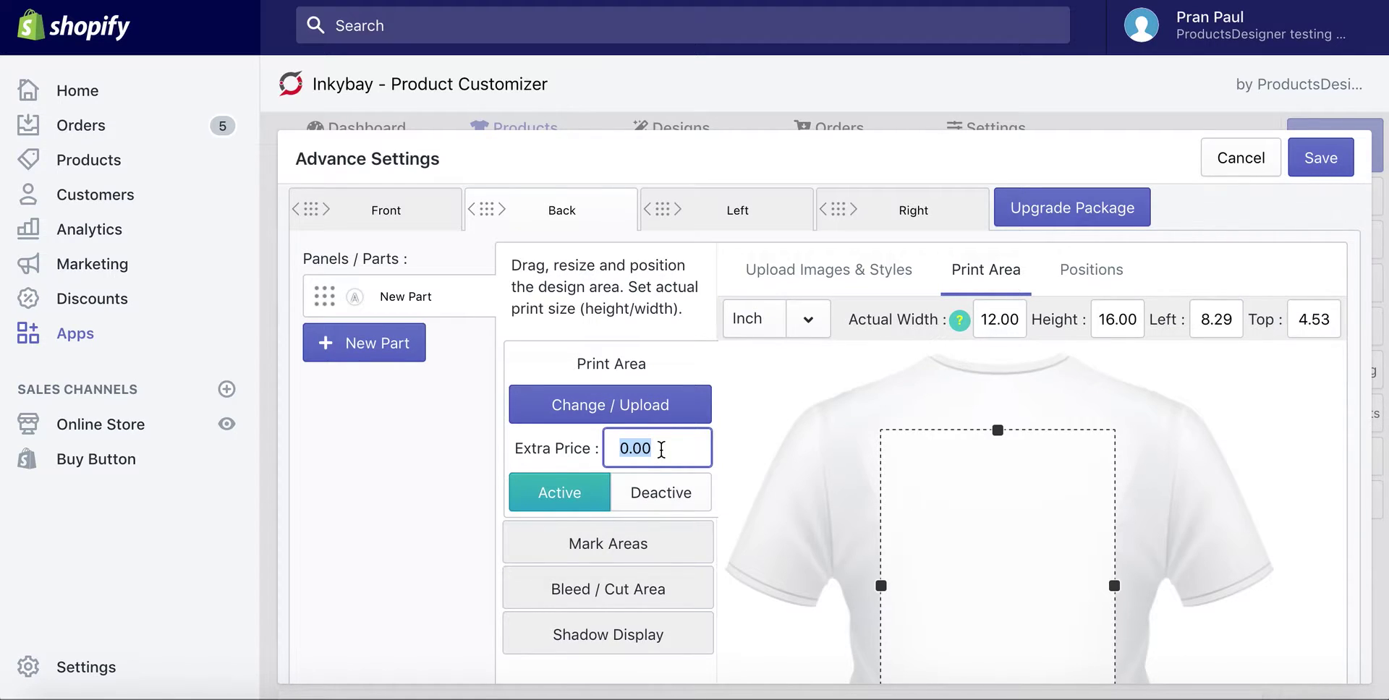
{"action": "type", "text": "5"}
{"action": "left_click", "coordinate": [770, 419]}
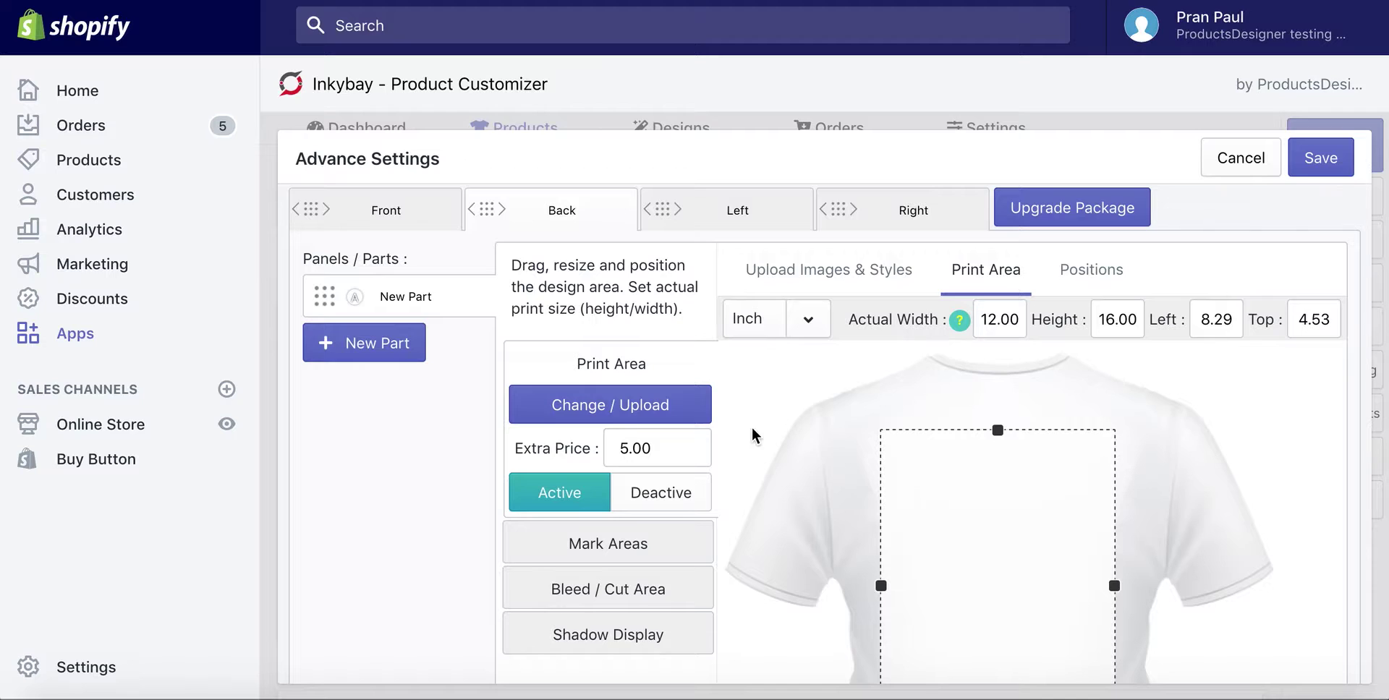
Save the advance settings for all sides and activate the T-shirt on the designer for customers
{"action": "scroll", "coordinate": [817, 479], "scroll_direction": "down", "scroll_amount": 4}
{"action": "scroll", "coordinate": [818, 480], "scroll_direction": "up", "scroll_amount": 4}
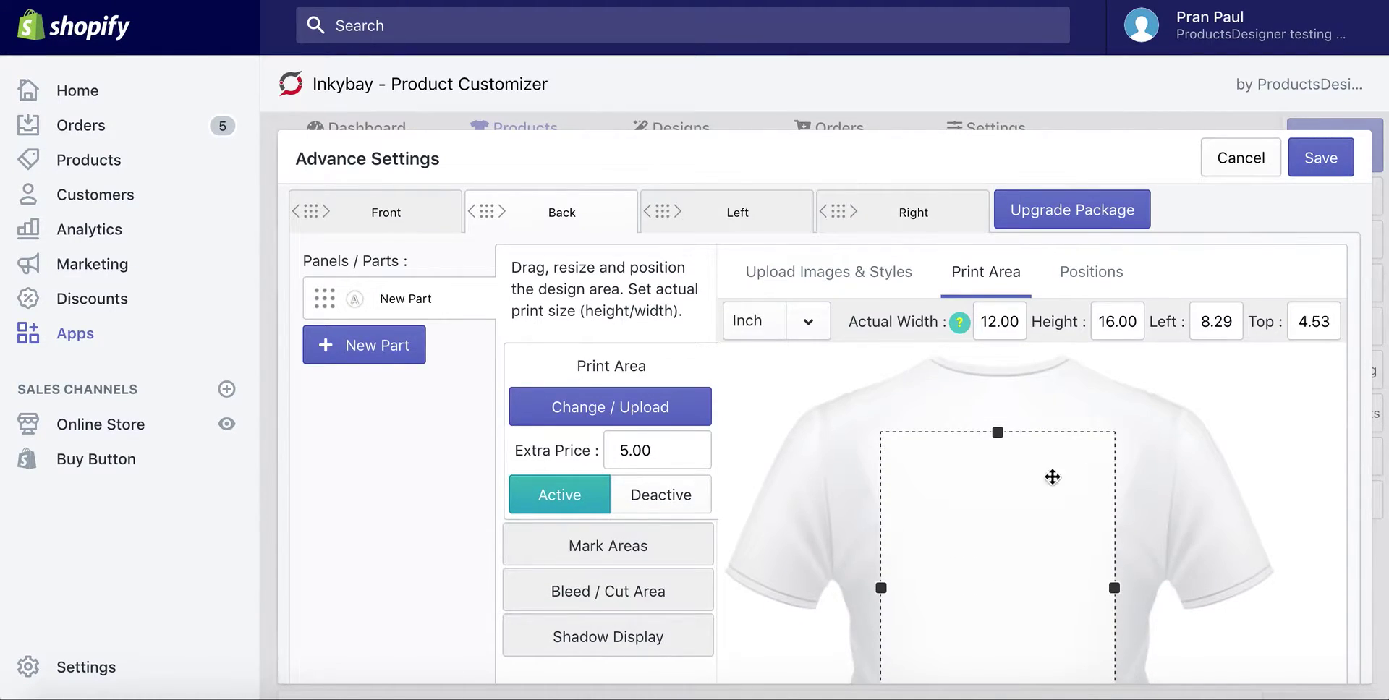
{"action": "left_click", "coordinate": [1317, 157]}
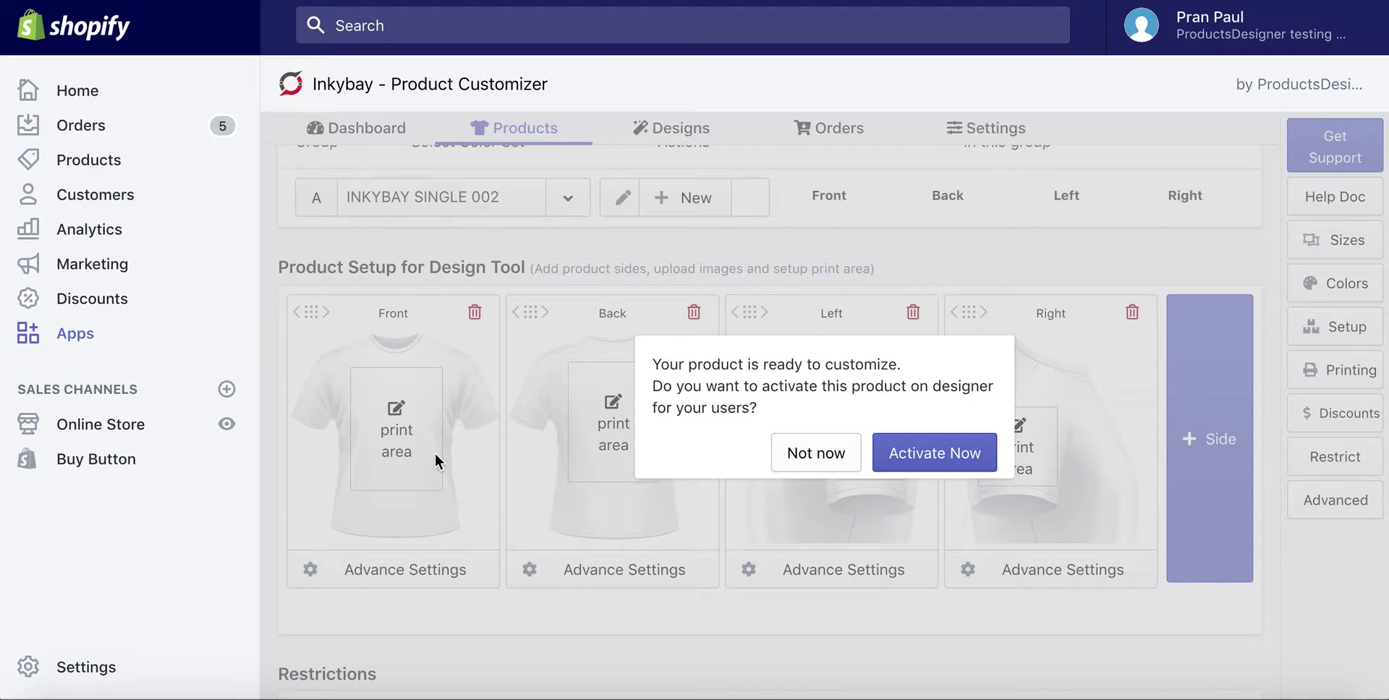
{"action": "left_click", "coordinate": [938, 456]}
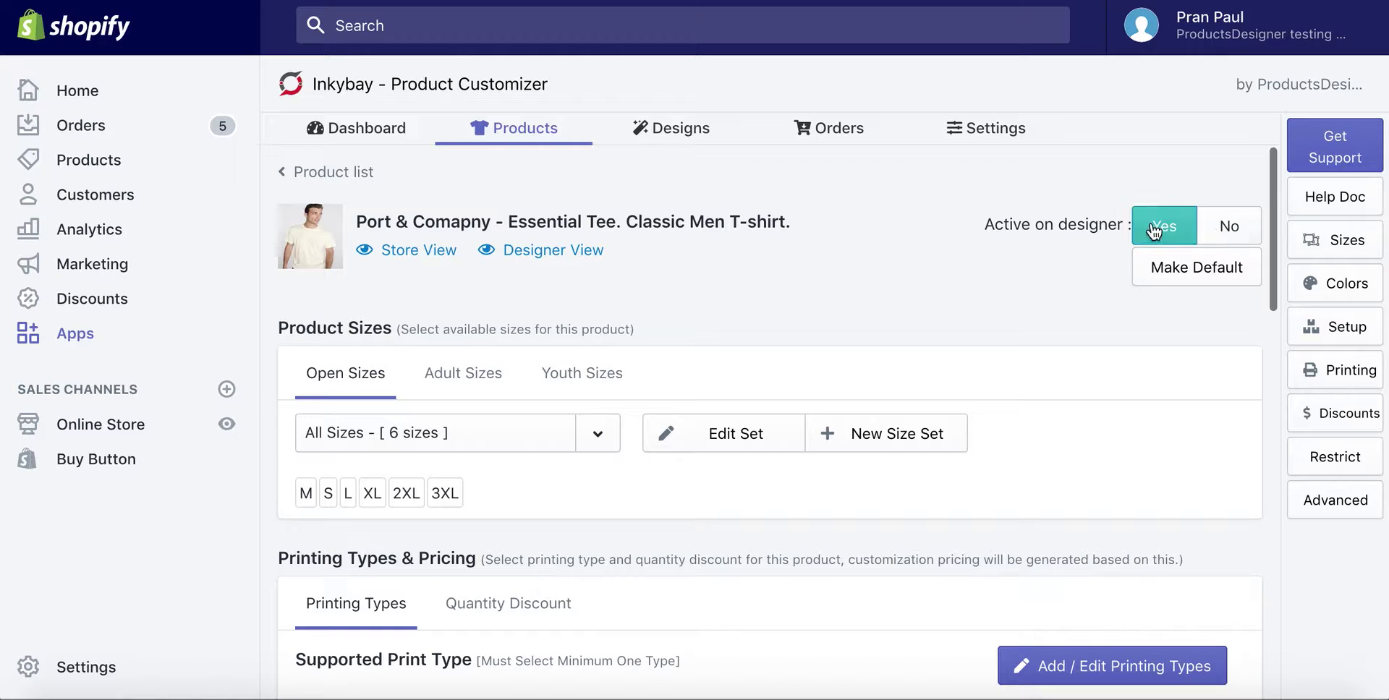
Open the T-shirt's designer view in the storefront, decline its notifications, and look over the design canvas and product sides
{"action": "left_click", "coordinate": [561, 252]}
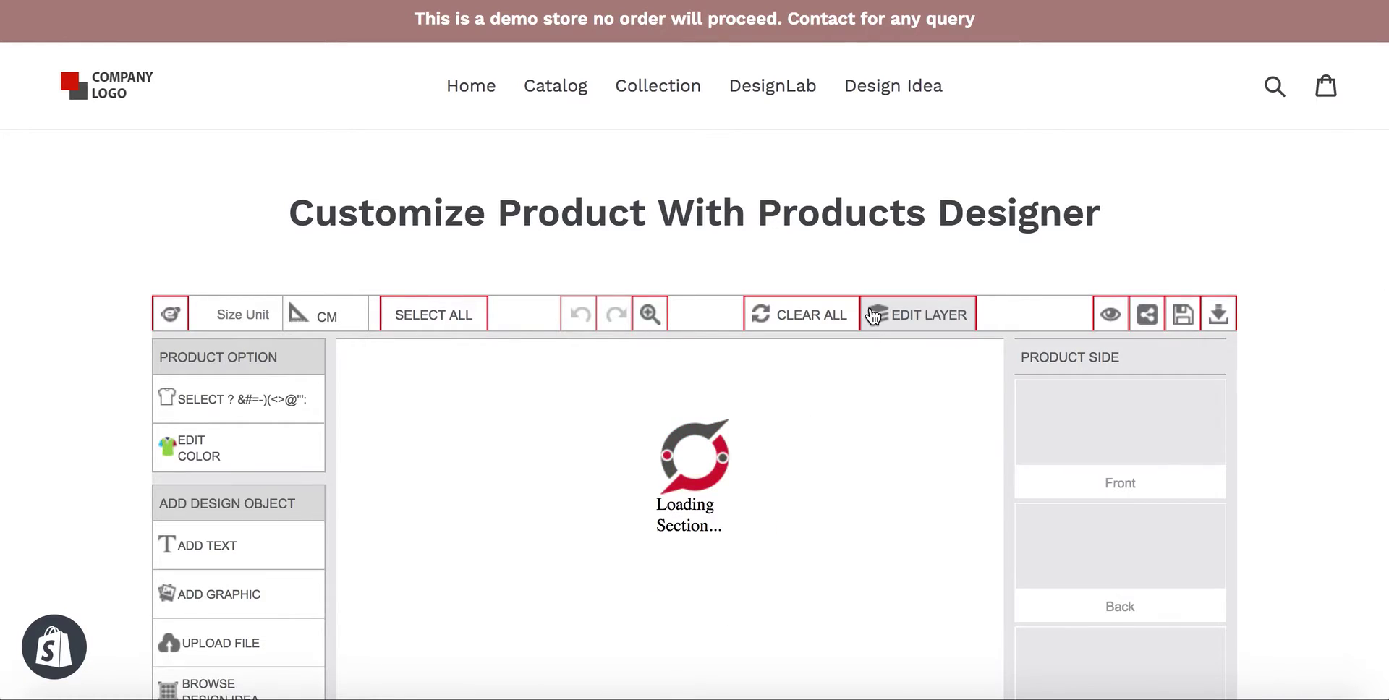
{"action": "scroll", "coordinate": [1291, 266], "scroll_direction": "down", "scroll_amount": 1}
{"action": "scroll", "coordinate": [1292, 269], "scroll_direction": "down", "scroll_amount": 5}
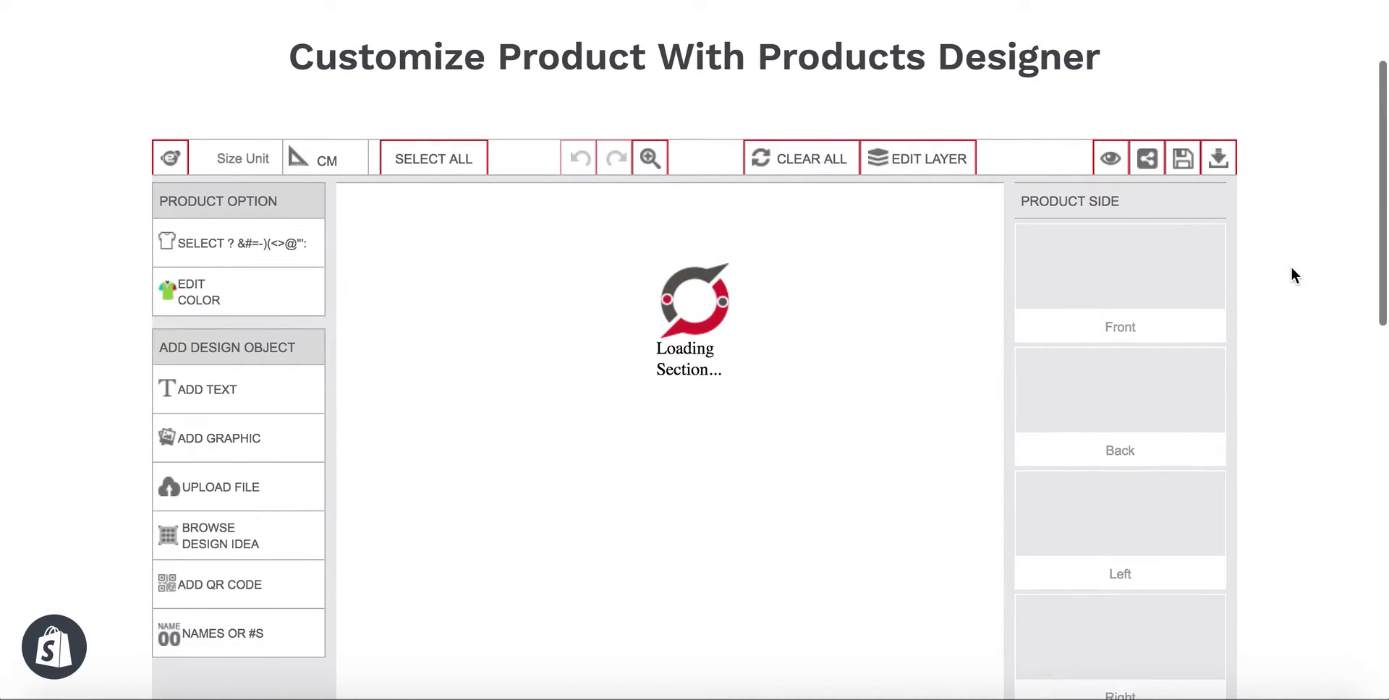
{"action": "scroll", "coordinate": [1291, 268], "scroll_direction": "up", "scroll_amount": 2}
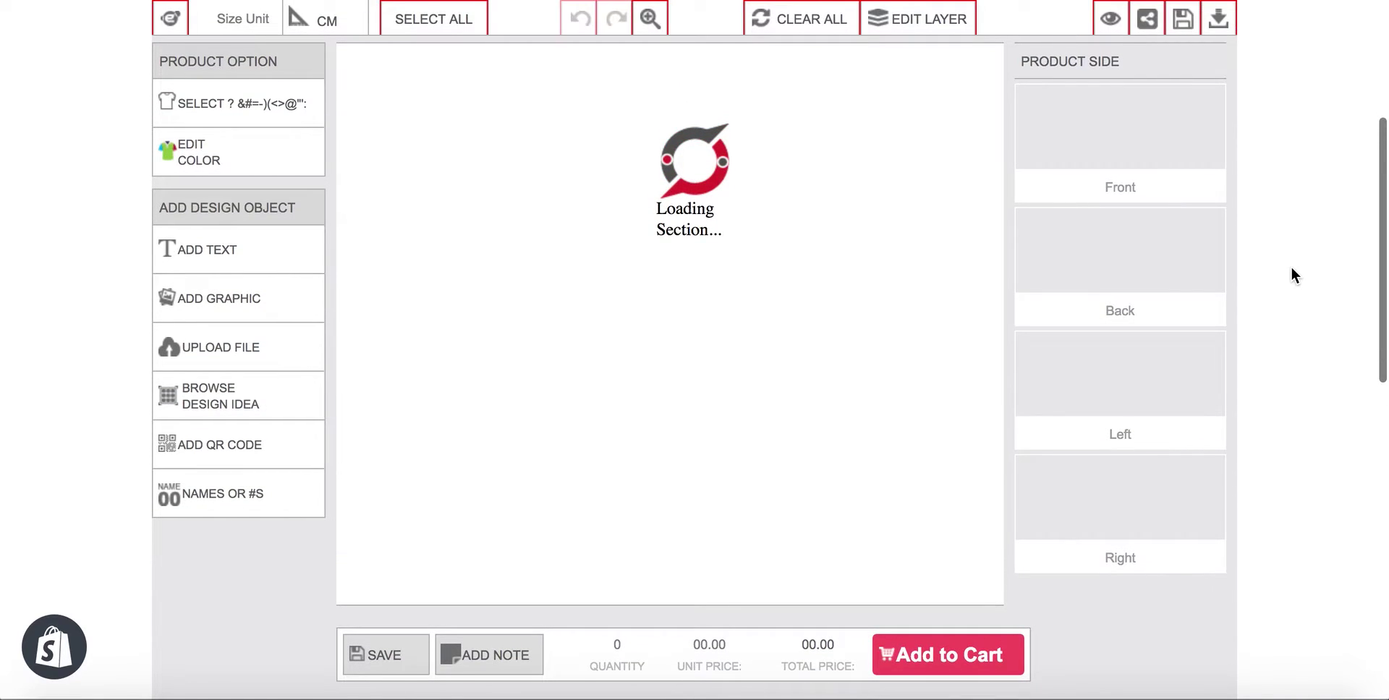
{"action": "scroll", "coordinate": [1292, 268], "scroll_direction": "down", "scroll_amount": 2}
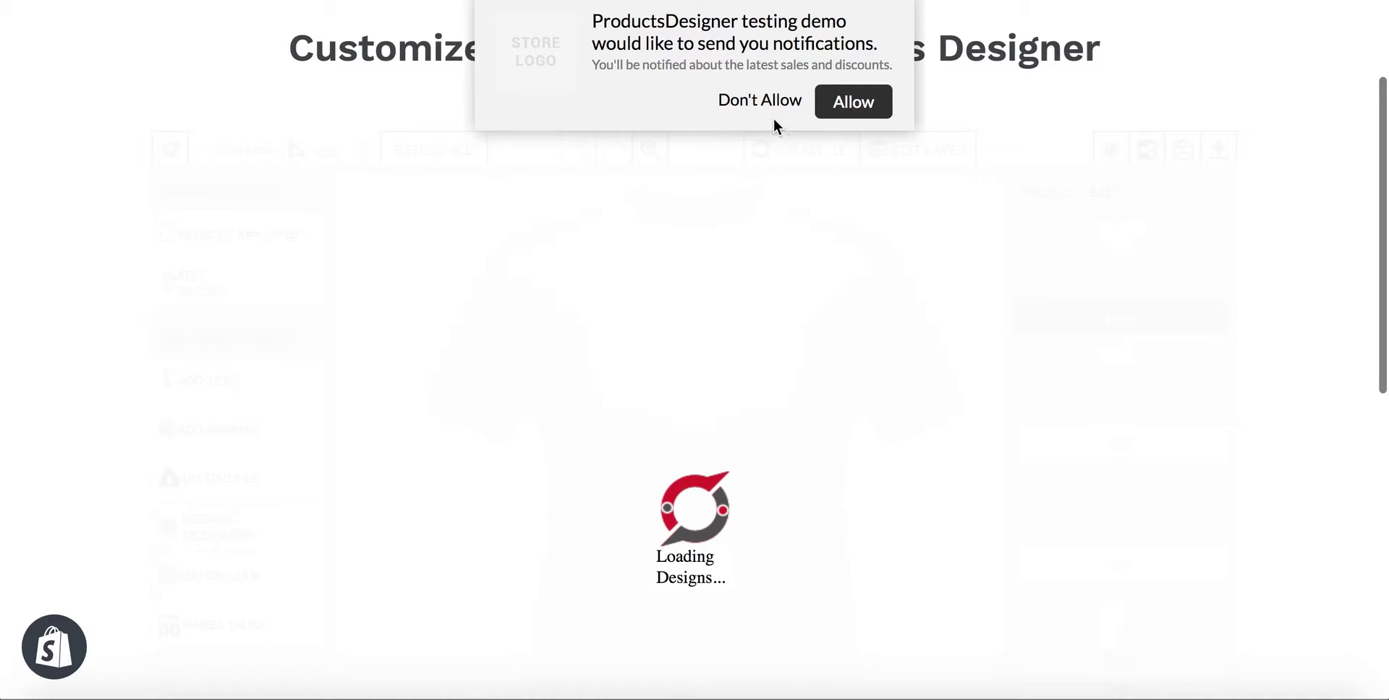
{"action": "left_click", "coordinate": [759, 101]}
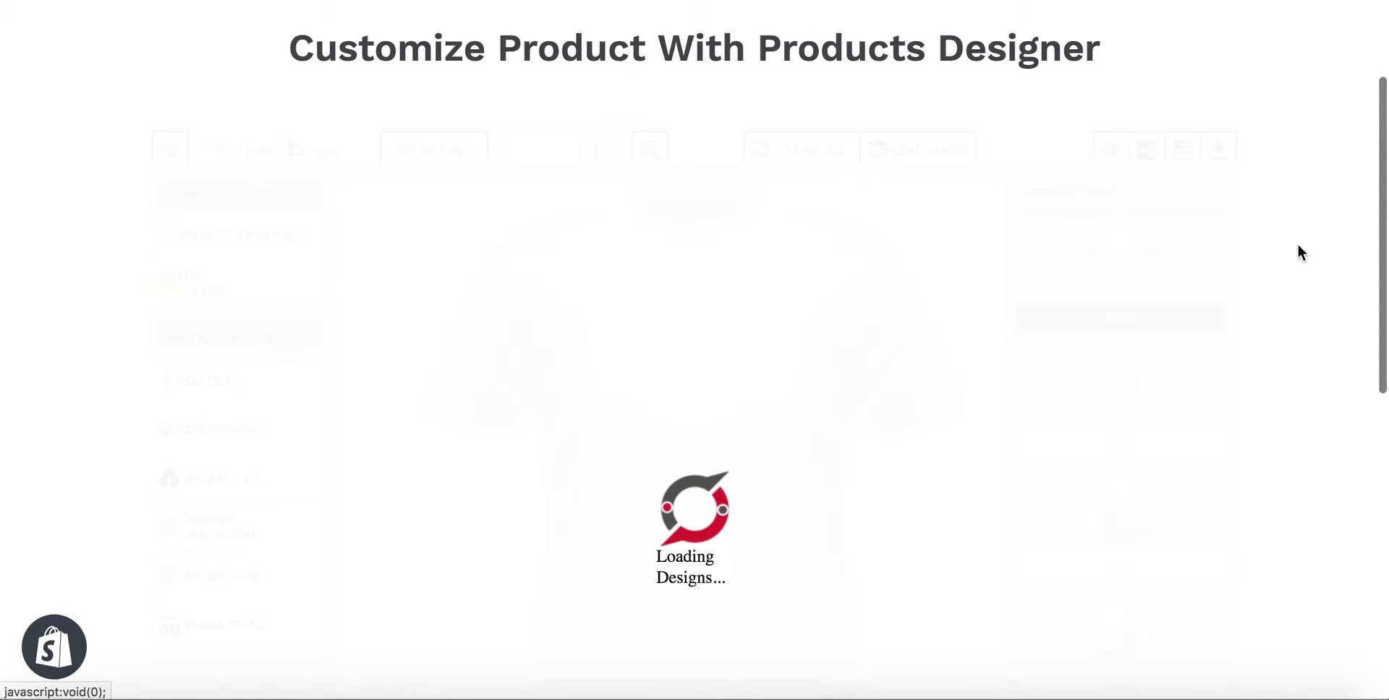
{"action": "scroll", "coordinate": [1296, 245], "scroll_direction": "down", "scroll_amount": 5}
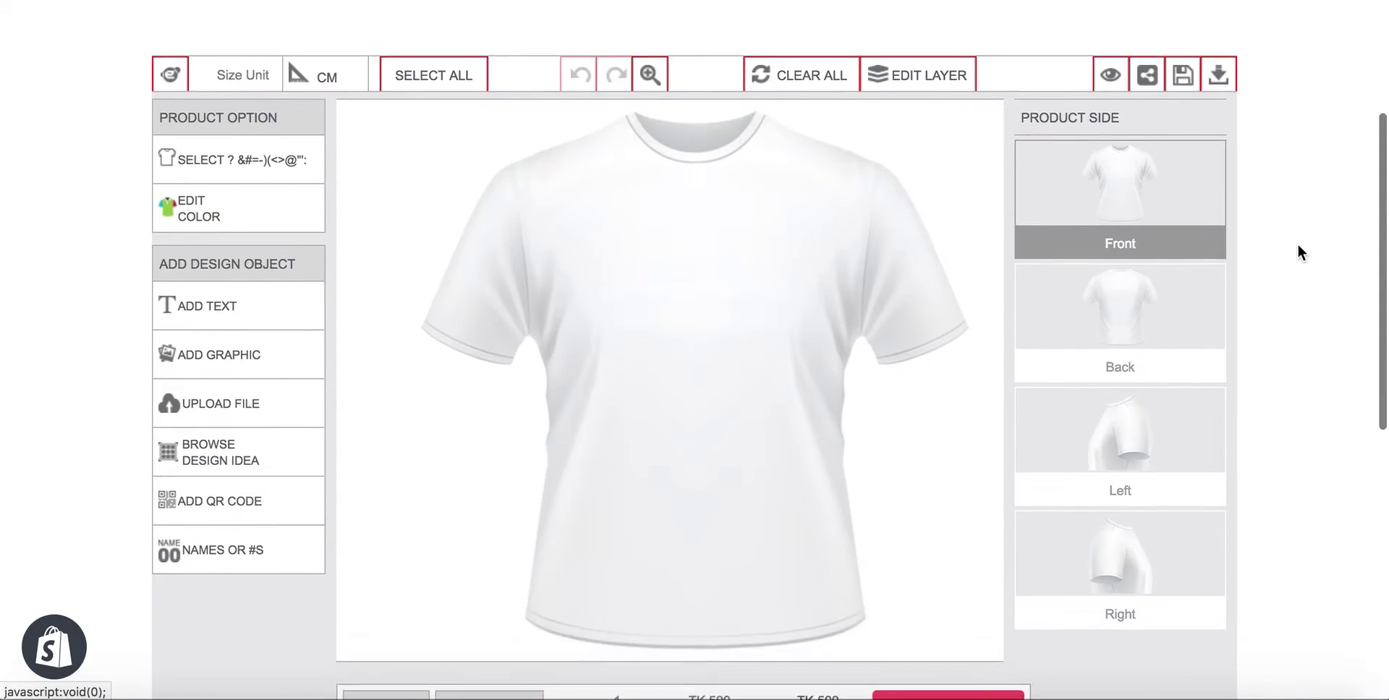
{"action": "scroll", "coordinate": [1296, 244], "scroll_direction": "up", "scroll_amount": 4}
{"action": "scroll", "coordinate": [1296, 252], "scroll_direction": "down", "scroll_amount": 1}
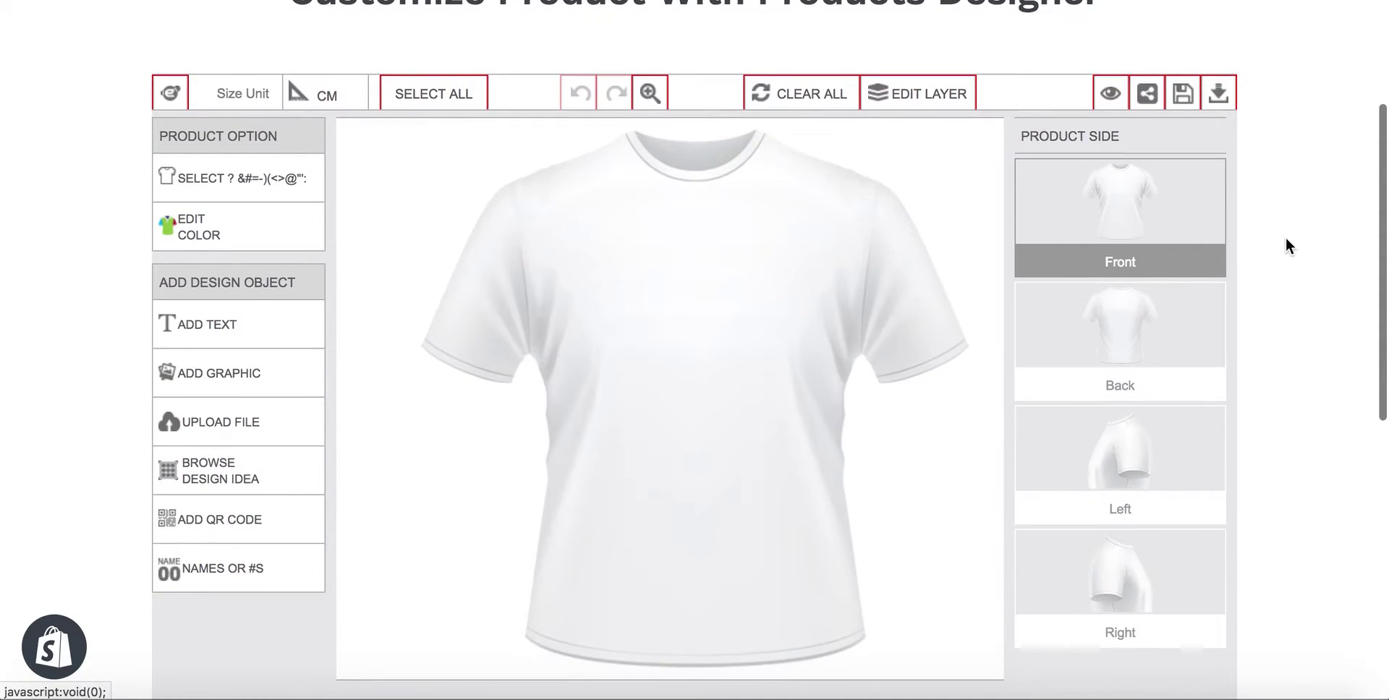
Change the shirt color to magenta and add the default text "YourText" on the upper chest of the front
{"action": "left_click", "coordinate": [279, 245]}
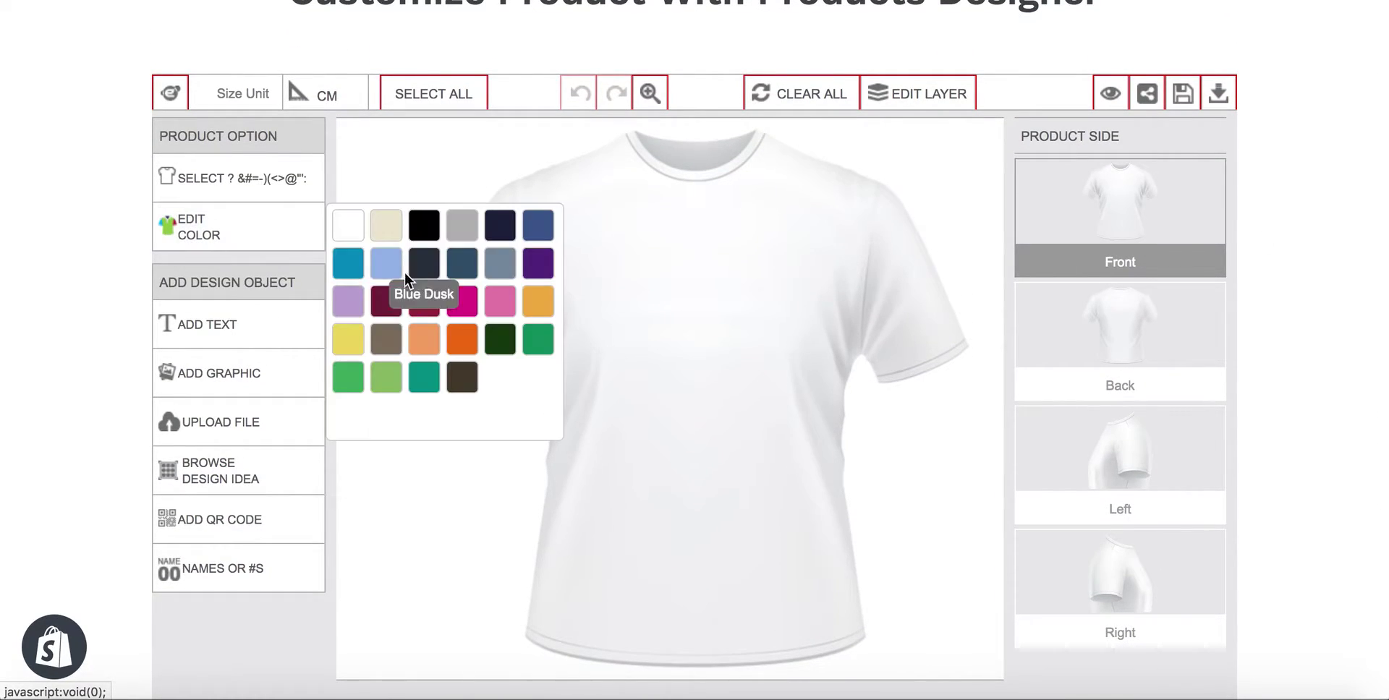
{"action": "left_click", "coordinate": [457, 301]}
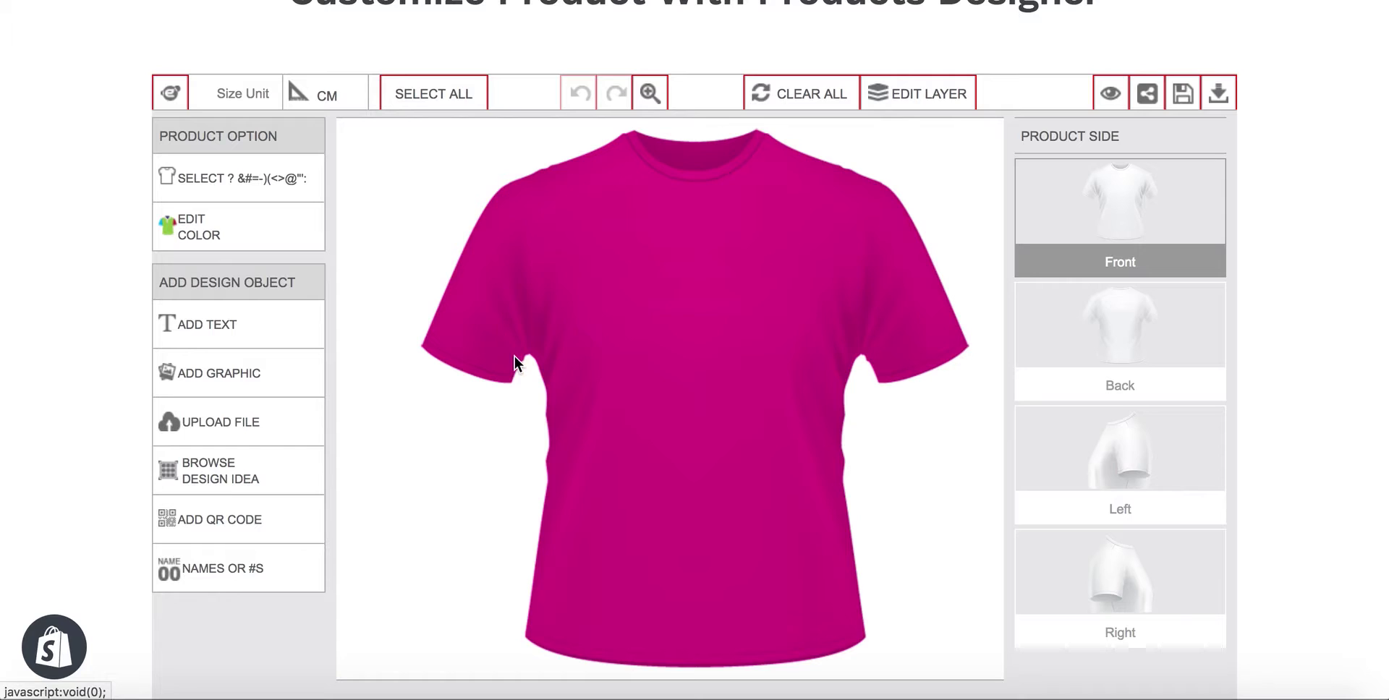
{"action": "left_click", "coordinate": [231, 323]}
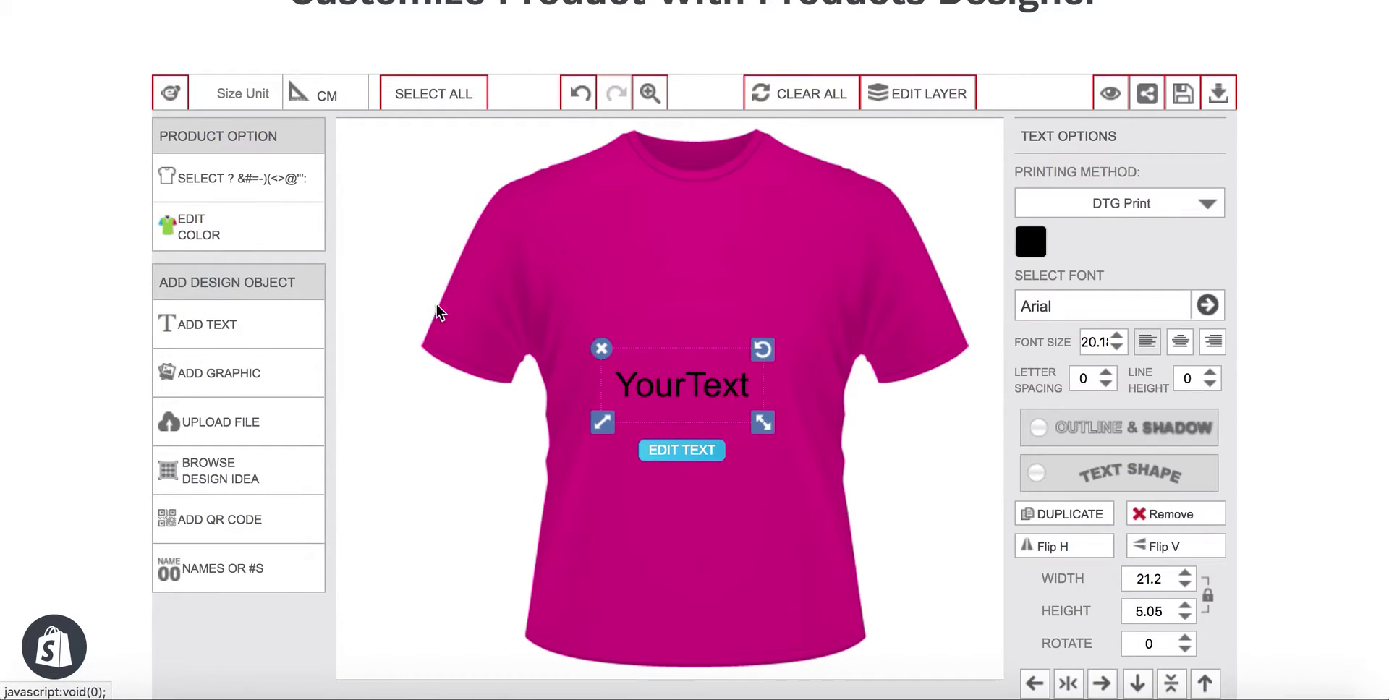
{"action": "left_click_drag", "start_coordinate": [658, 384], "coordinate": [678, 283]}
{"action": "left_click", "coordinate": [897, 352]}
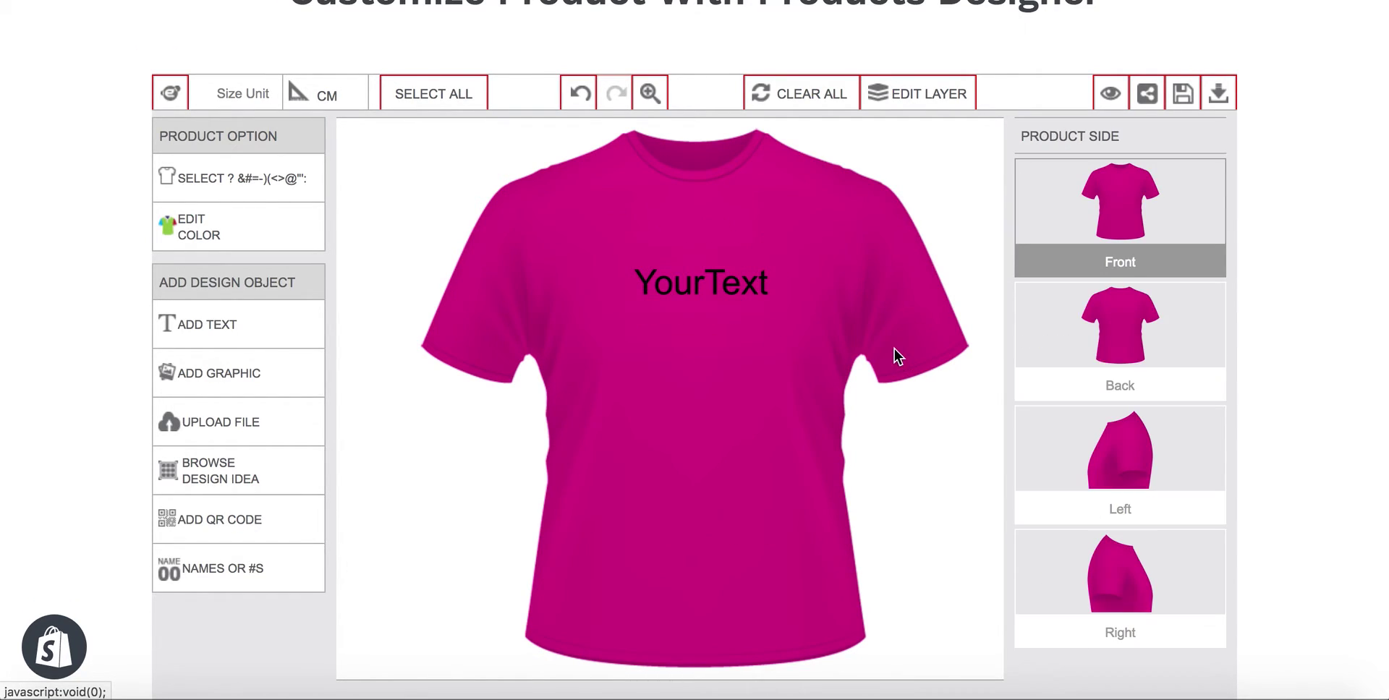